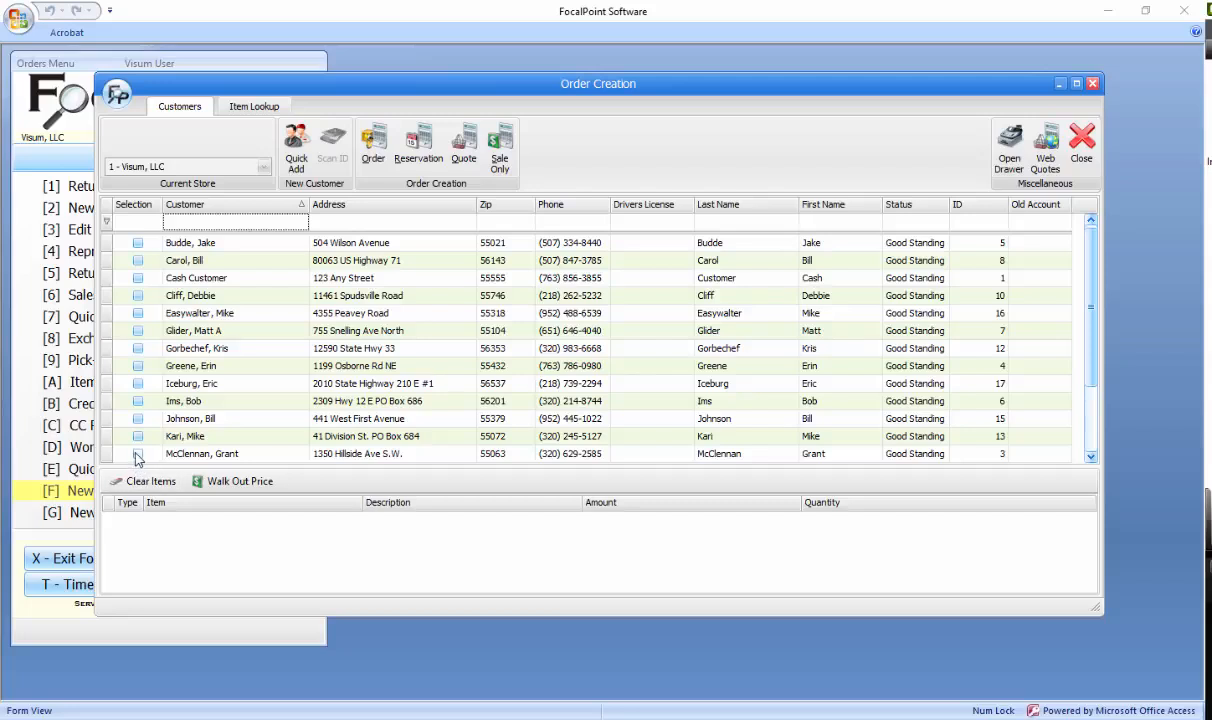
Step: Create a new order for the sixth customer in the list, in the Visum, LLC store
left_click(138, 333)
left_click(371, 150)
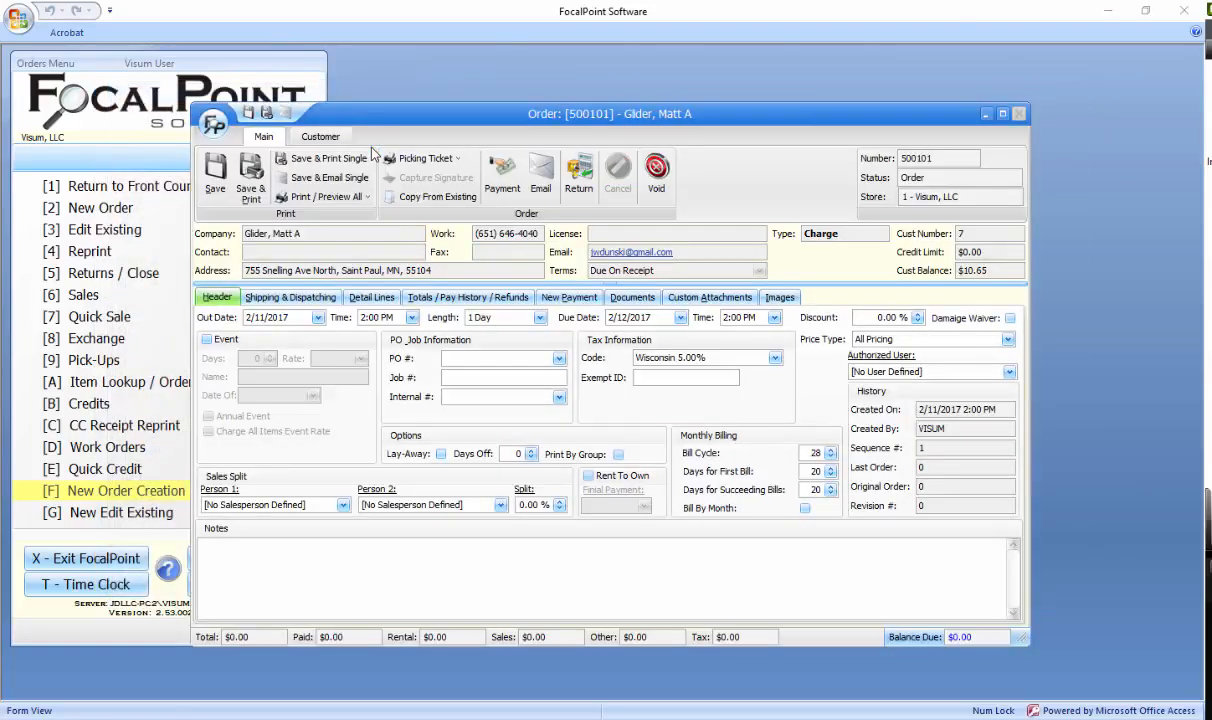
Step: Review the order's customer commands, Print / Preview All and the open orders offered by Copy From Existing without copying anything
left_click(321, 138)
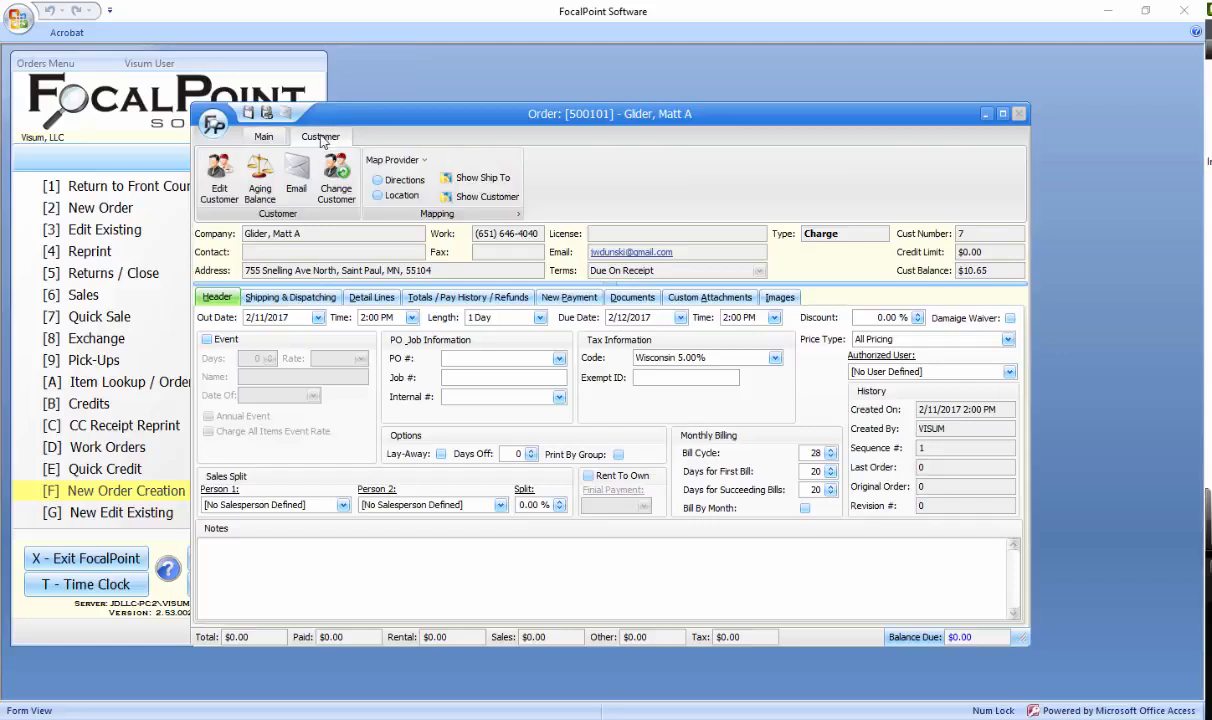
left_click(265, 137)
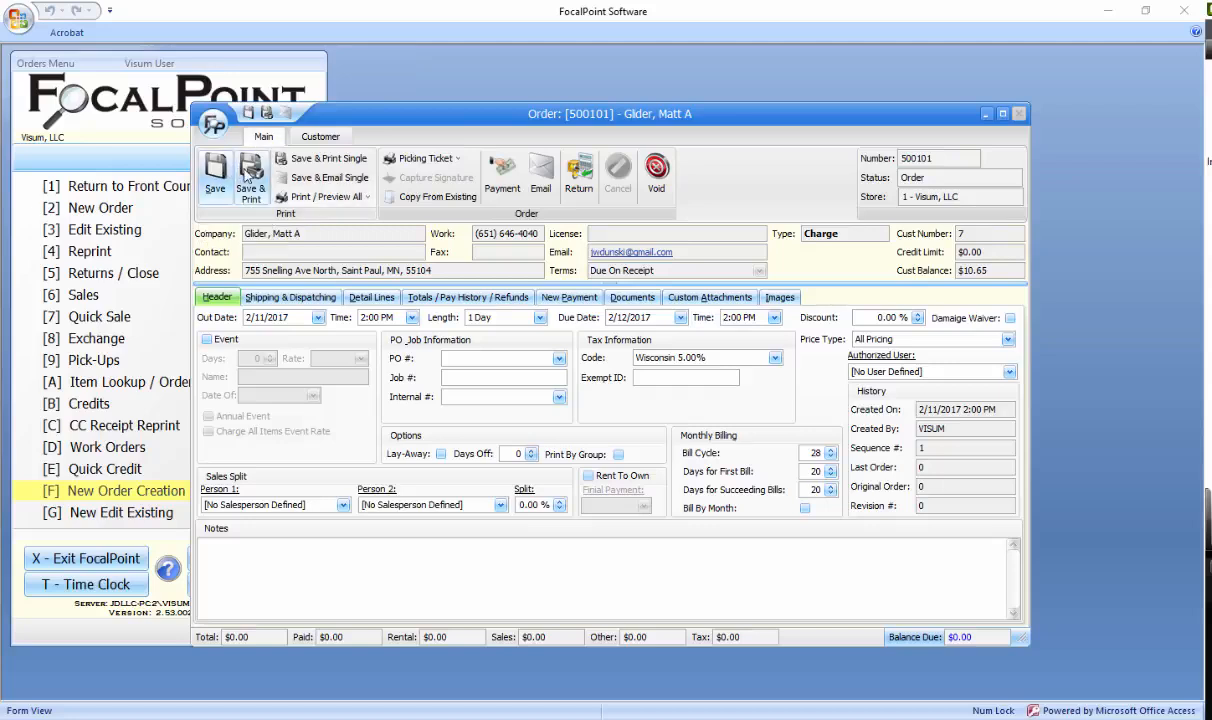
left_click(313, 202)
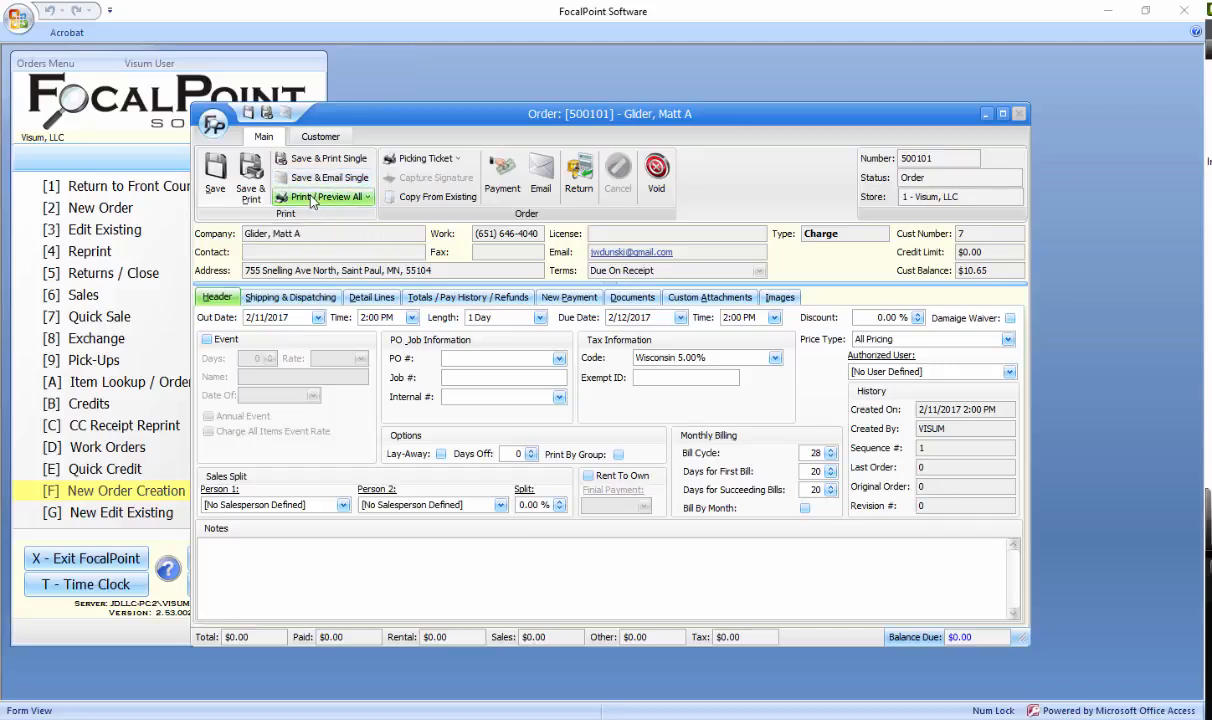
left_click(313, 202)
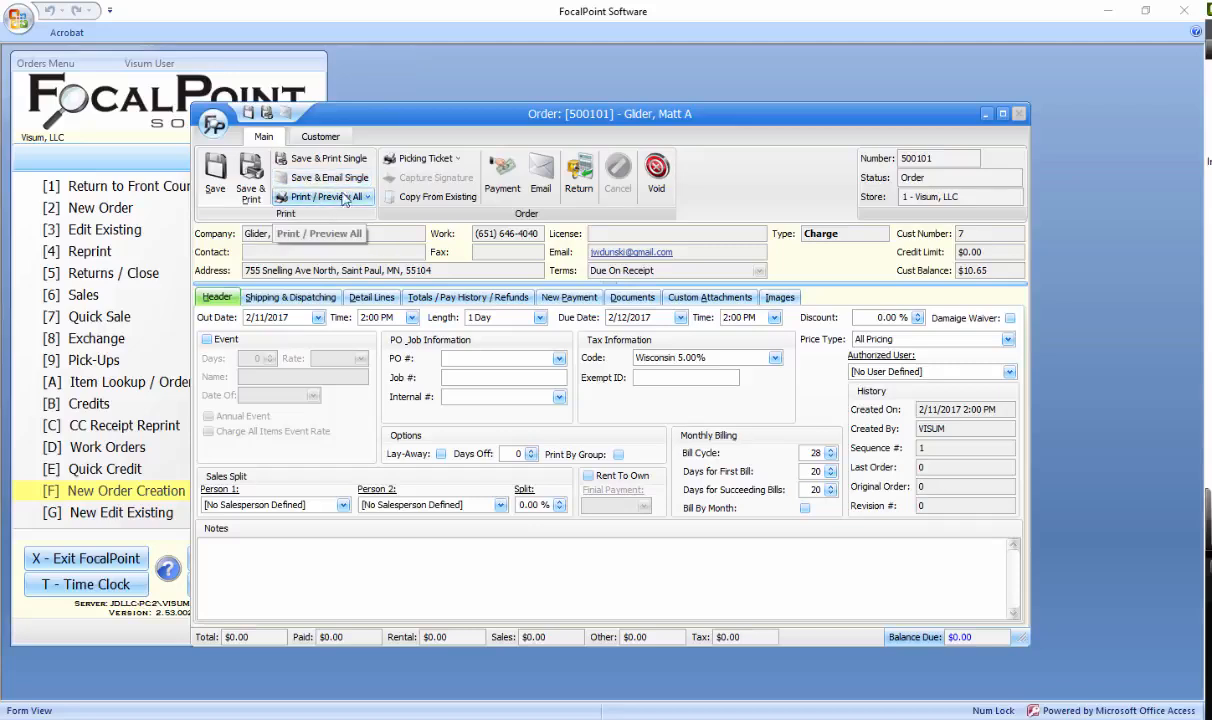
left_click(432, 199)
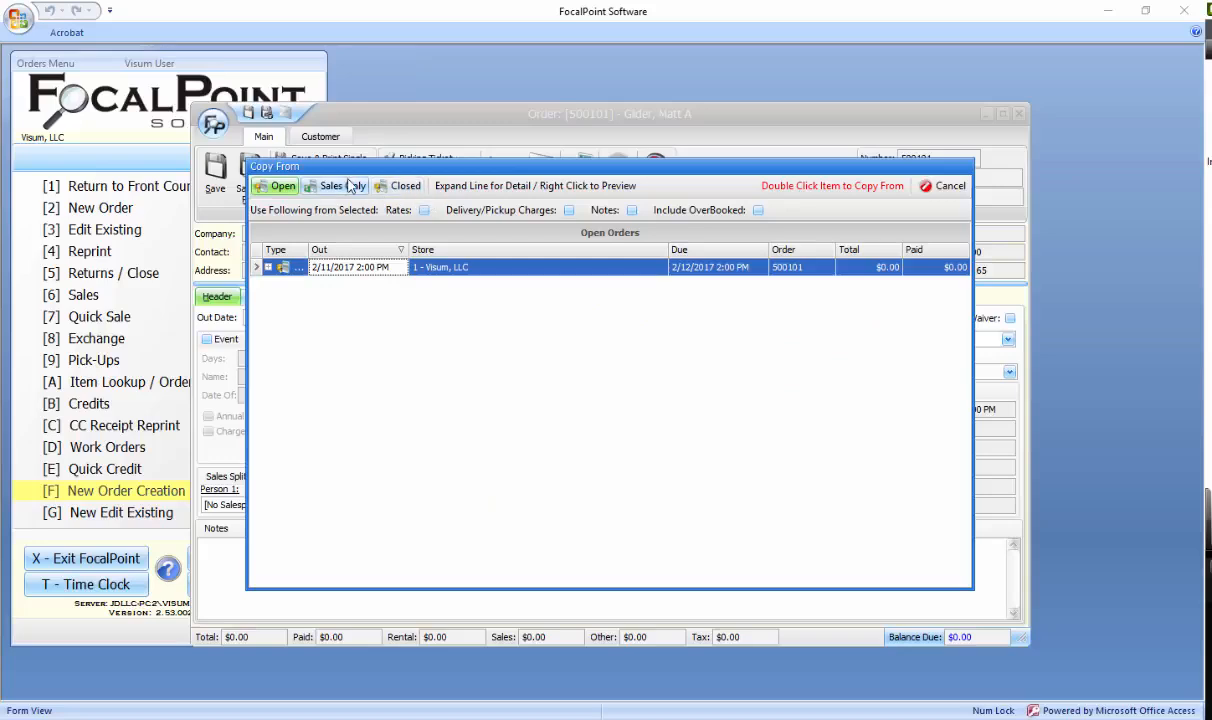
left_click(932, 186)
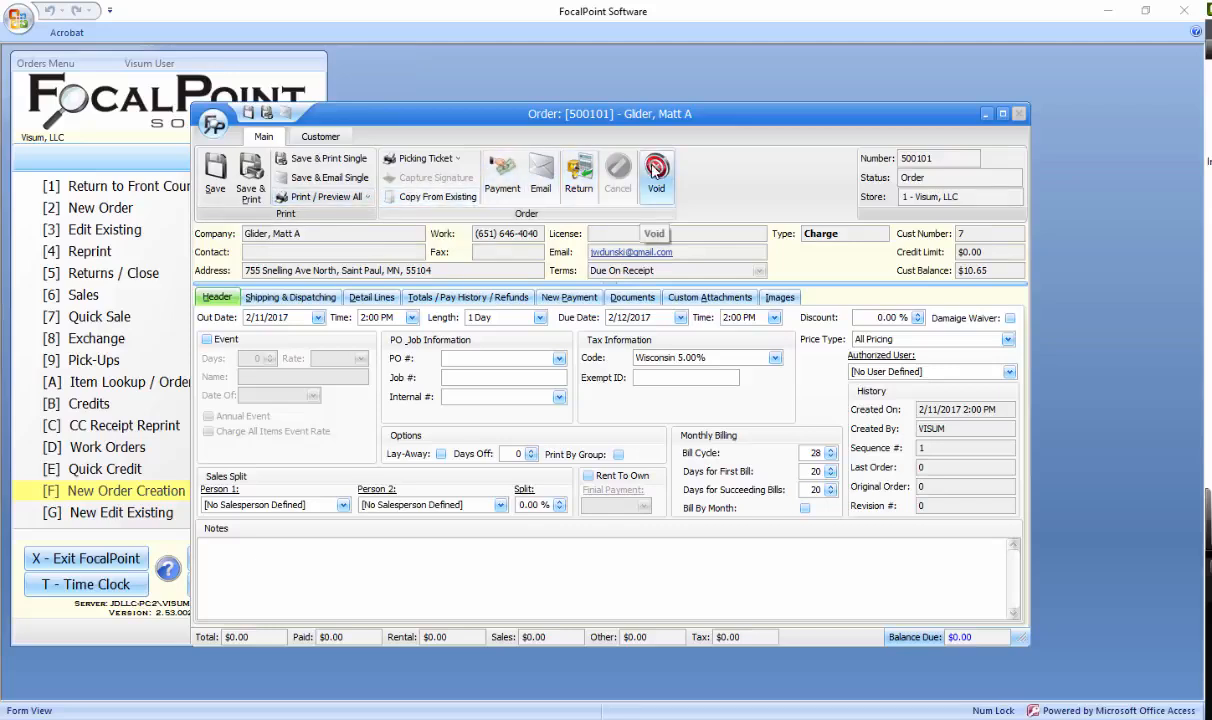
Step: Check the customer's aging balance and look at the list of customers the order could be changed to
left_click(321, 137)
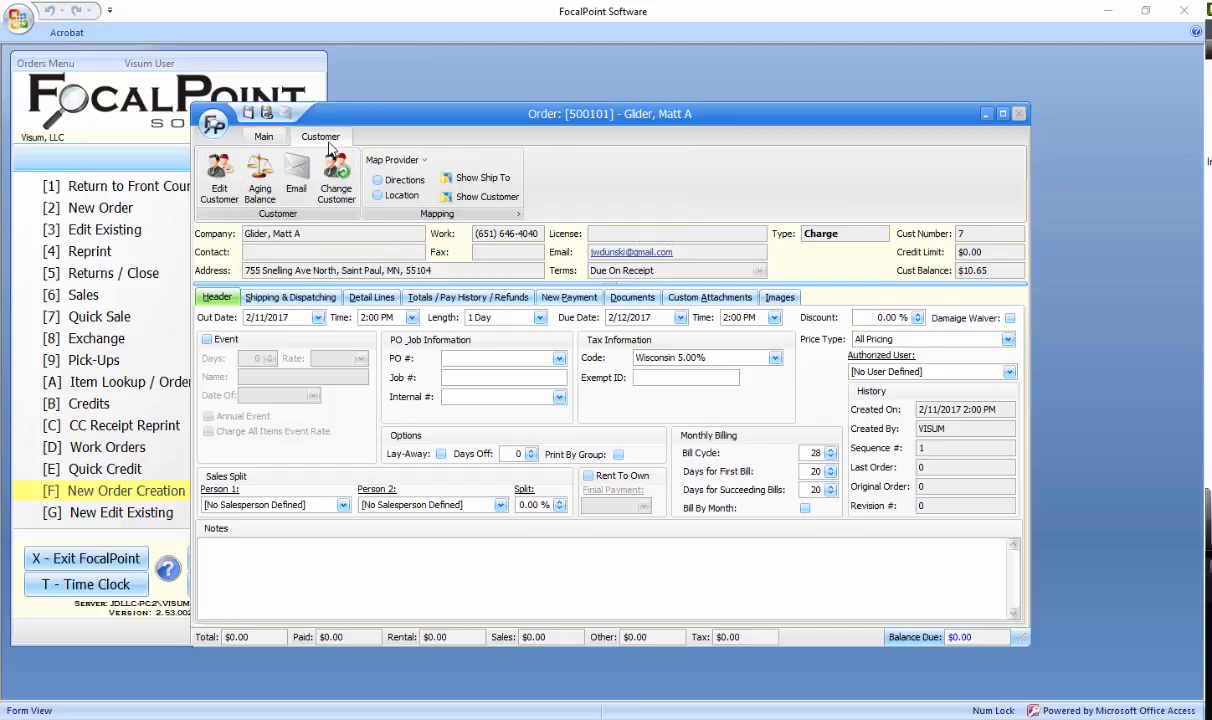
left_click(258, 190)
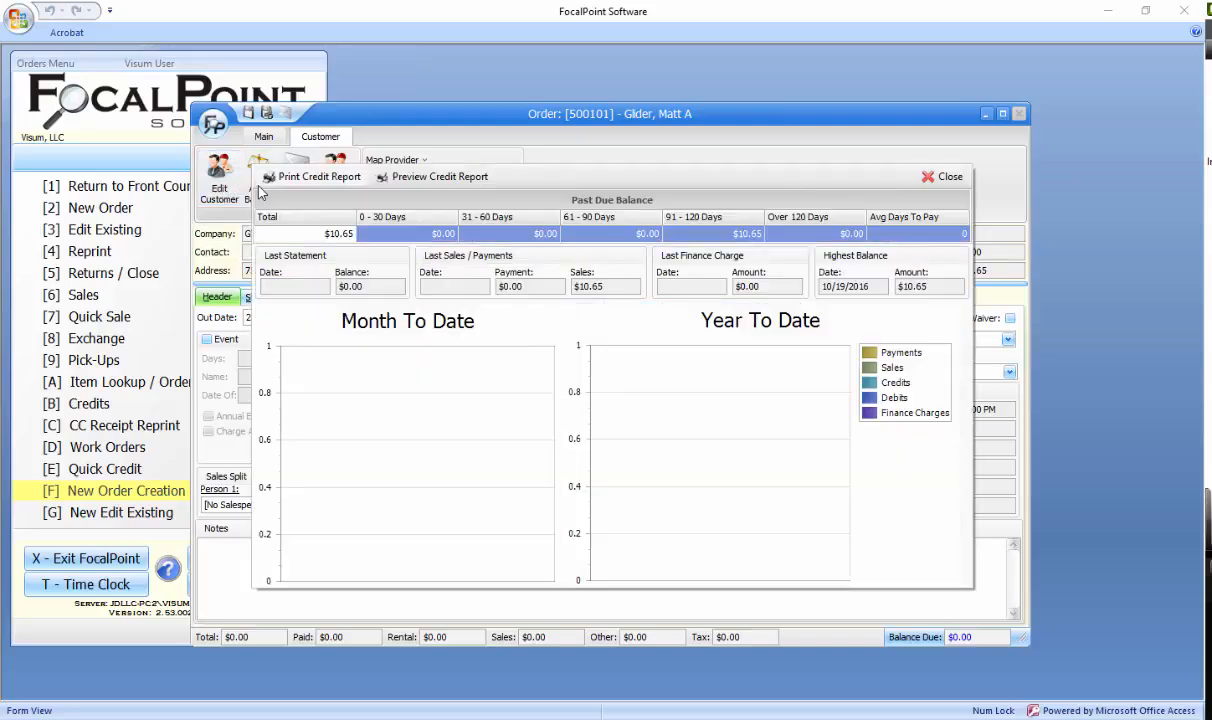
left_click(940, 177)
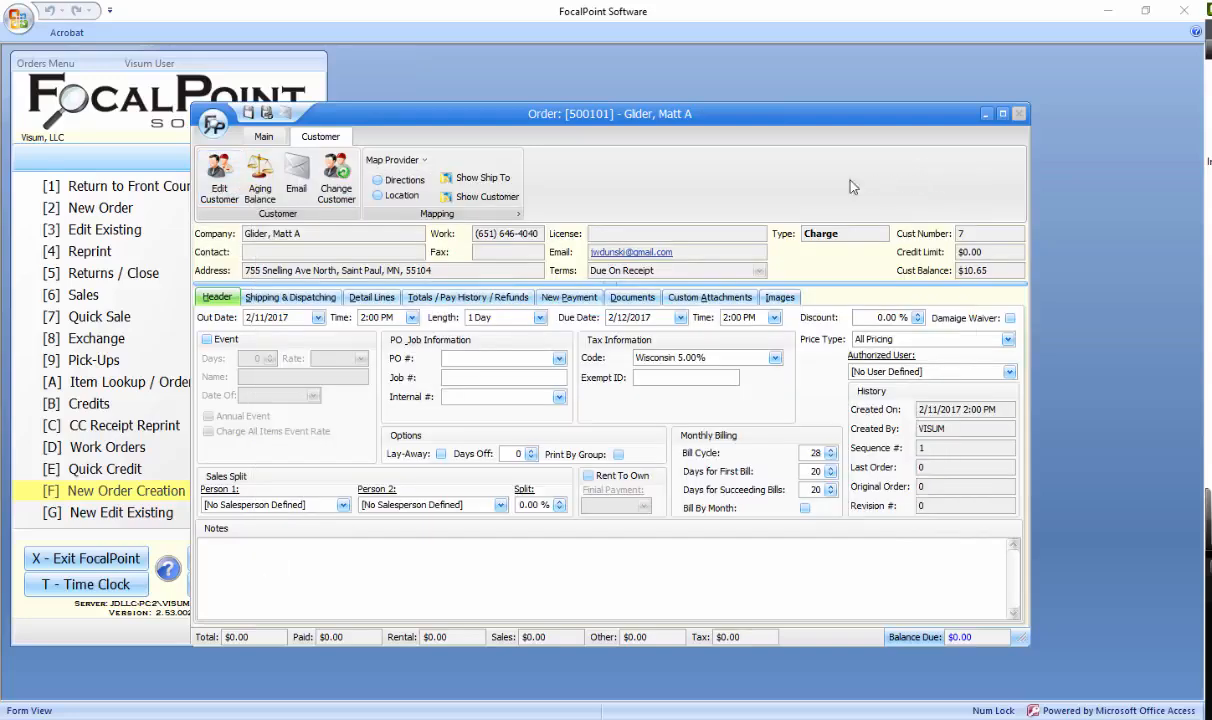
left_click(336, 182)
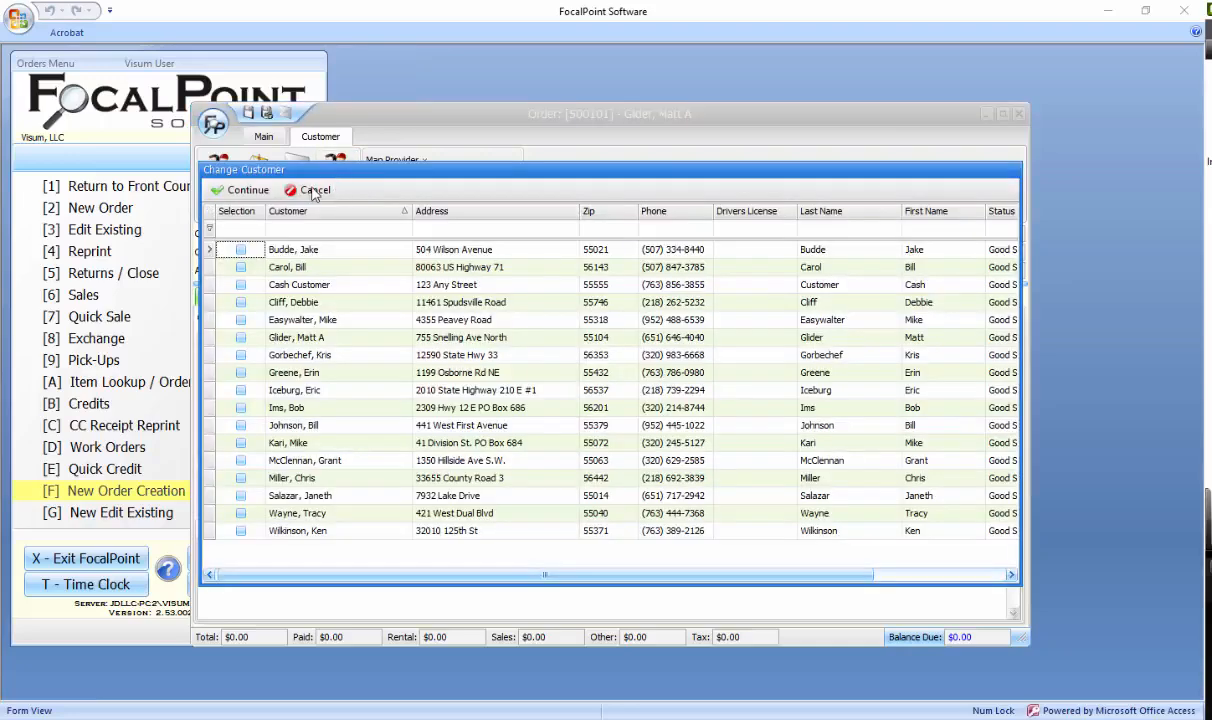
left_click(313, 190)
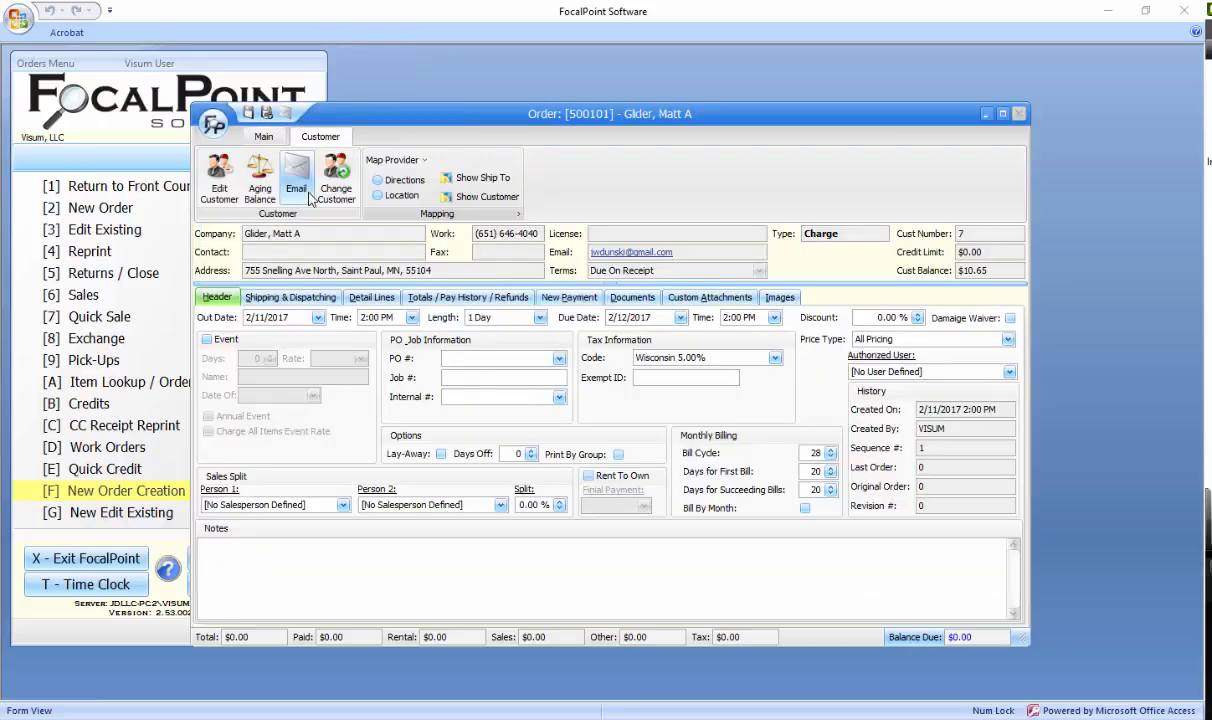
Step: Set the customer mapping option to Location and return to the order's main commands
left_click(401, 181)
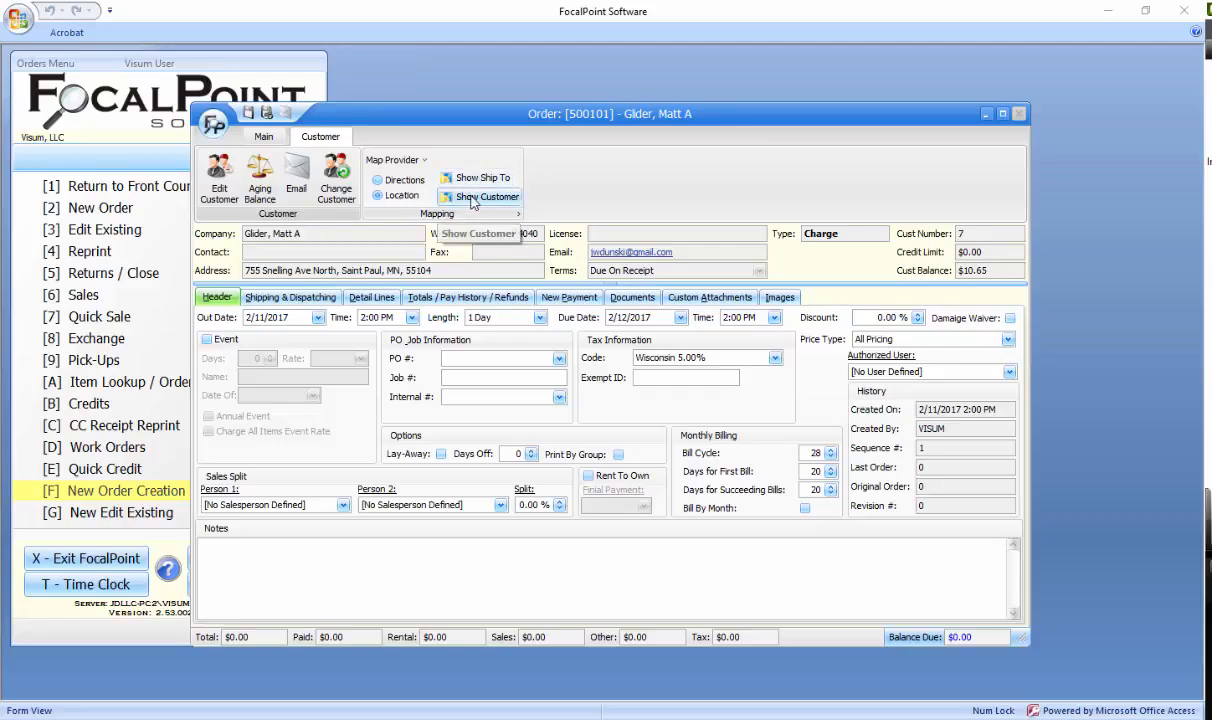
left_click(263, 137)
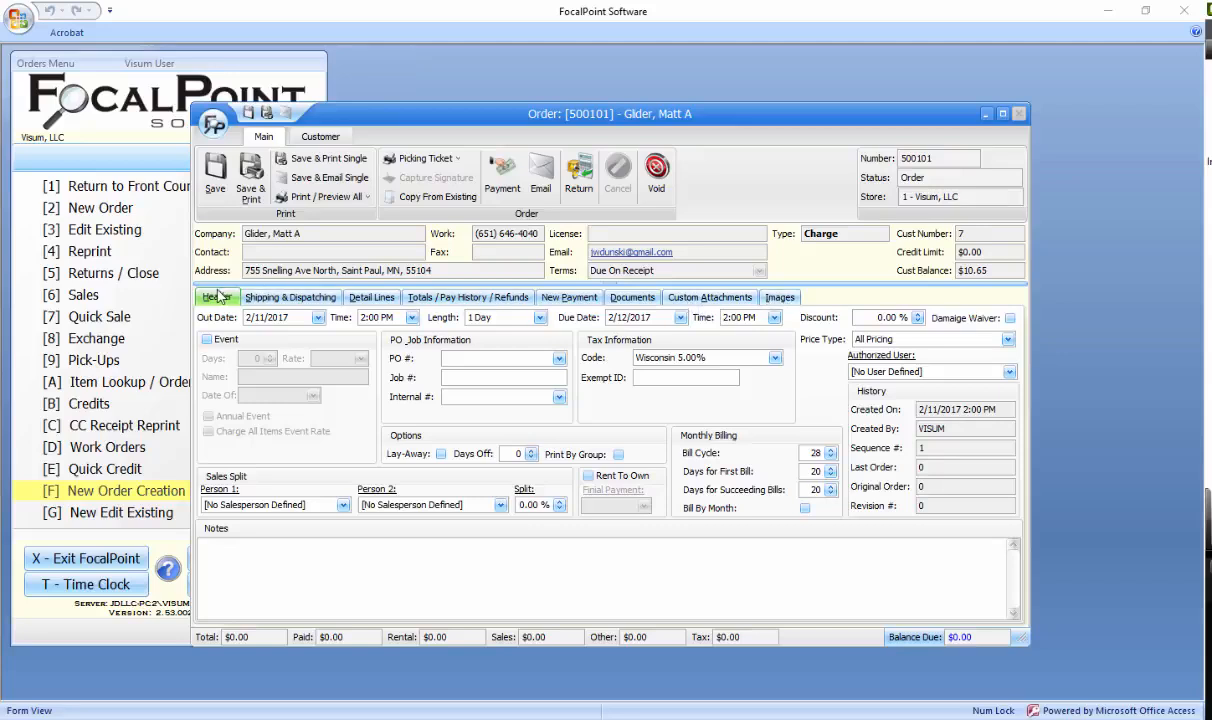
Step: Examine the out date calendar, the available rental lengths and the due date calendar in the order header
left_click(318, 317)
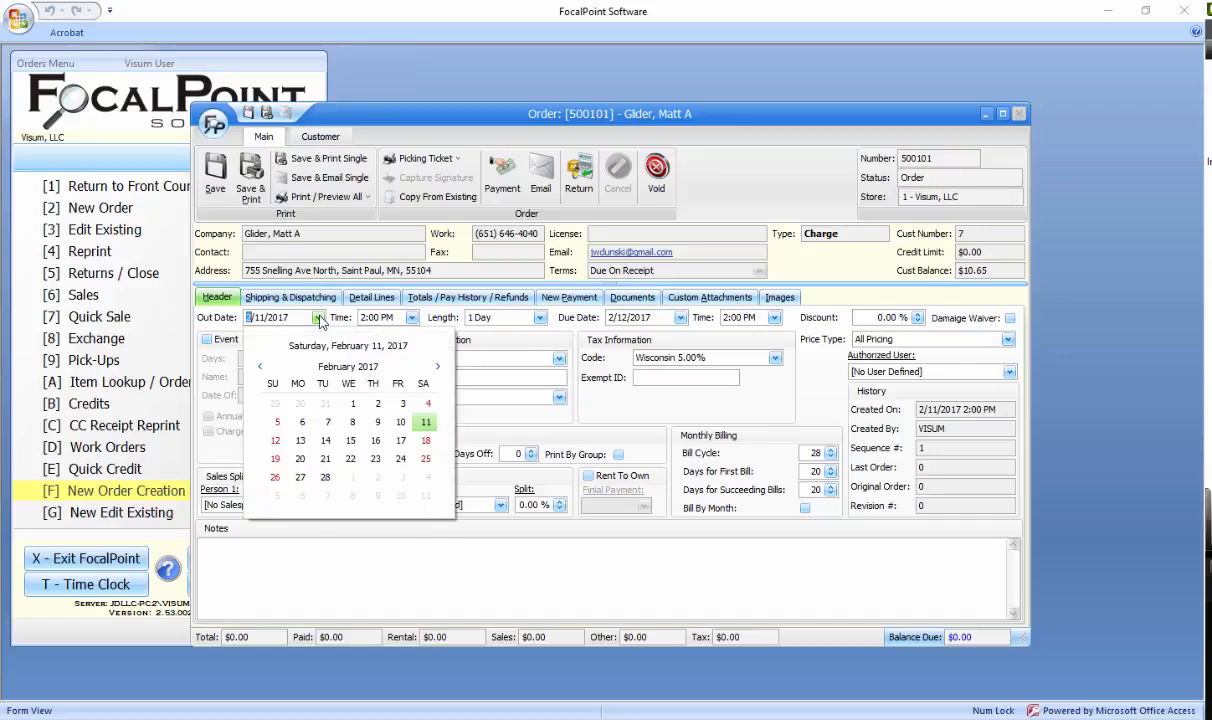
left_click(318, 317)
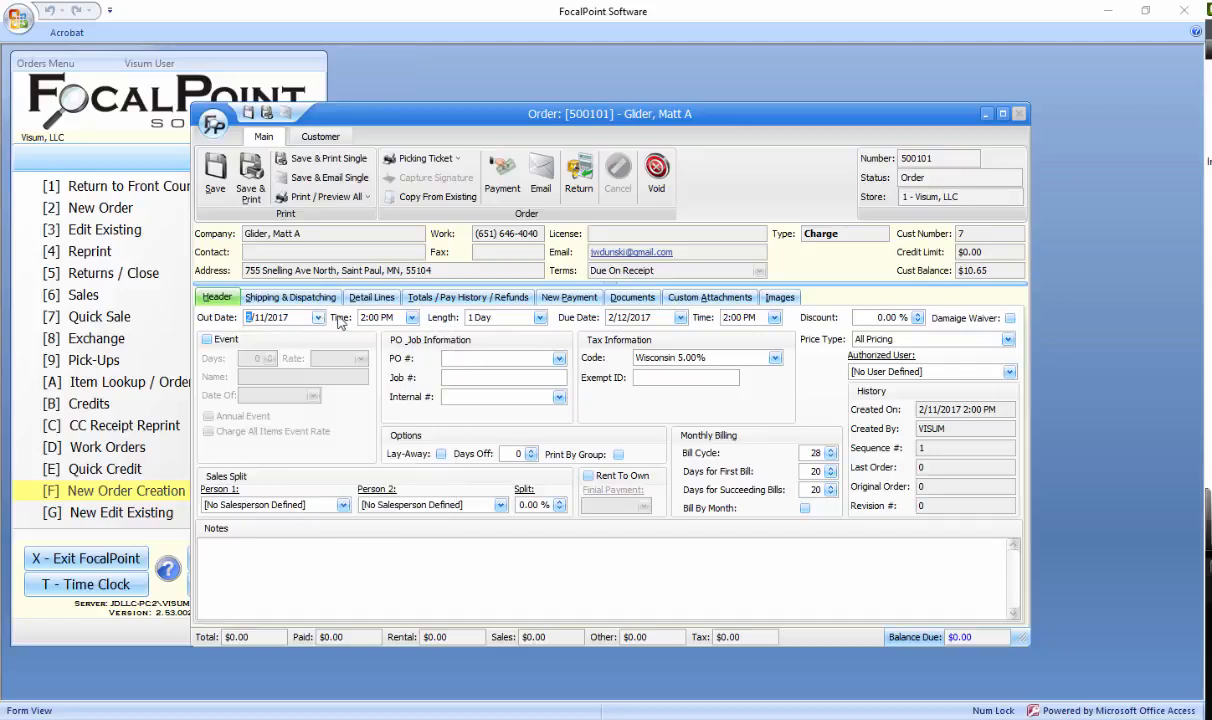
left_click(540, 318)
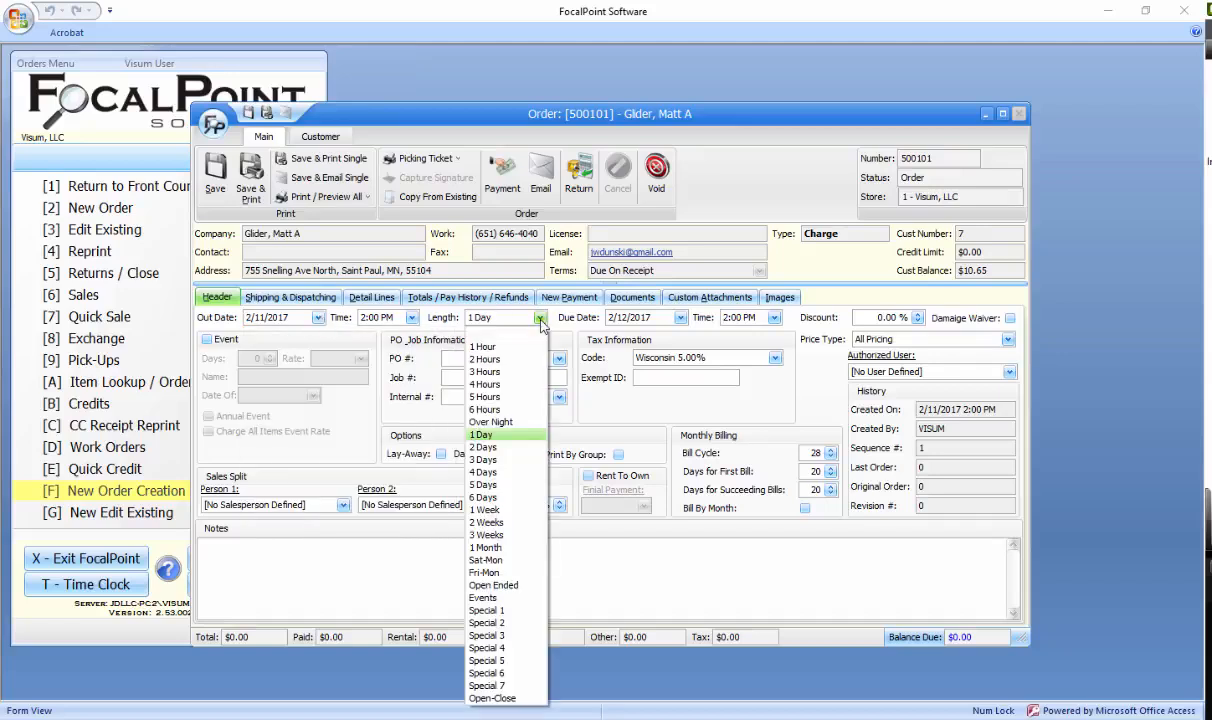
left_click(540, 318)
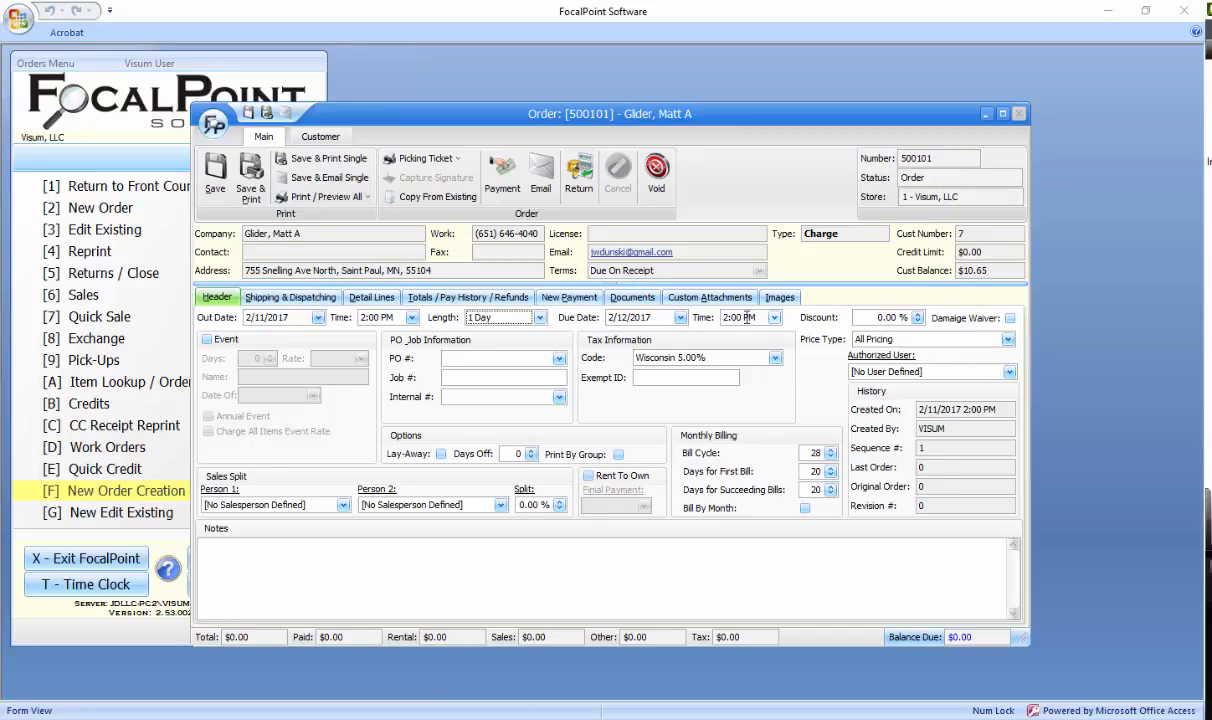
left_click(680, 318)
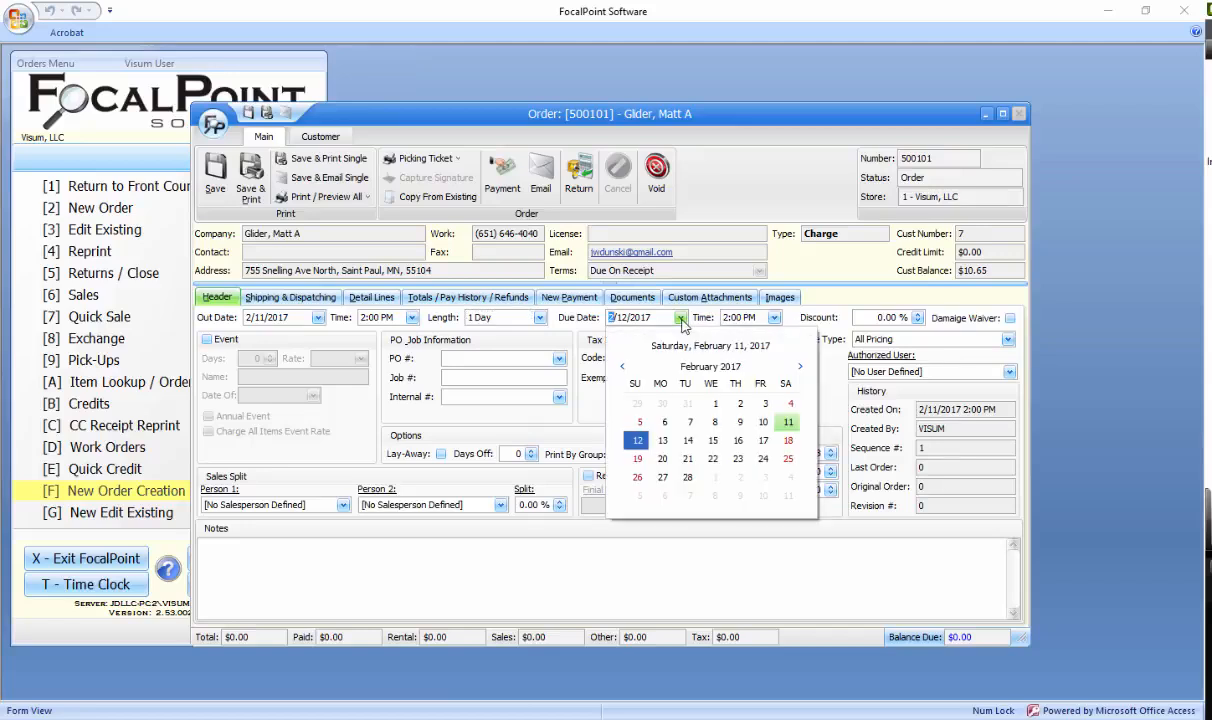
left_click(680, 318)
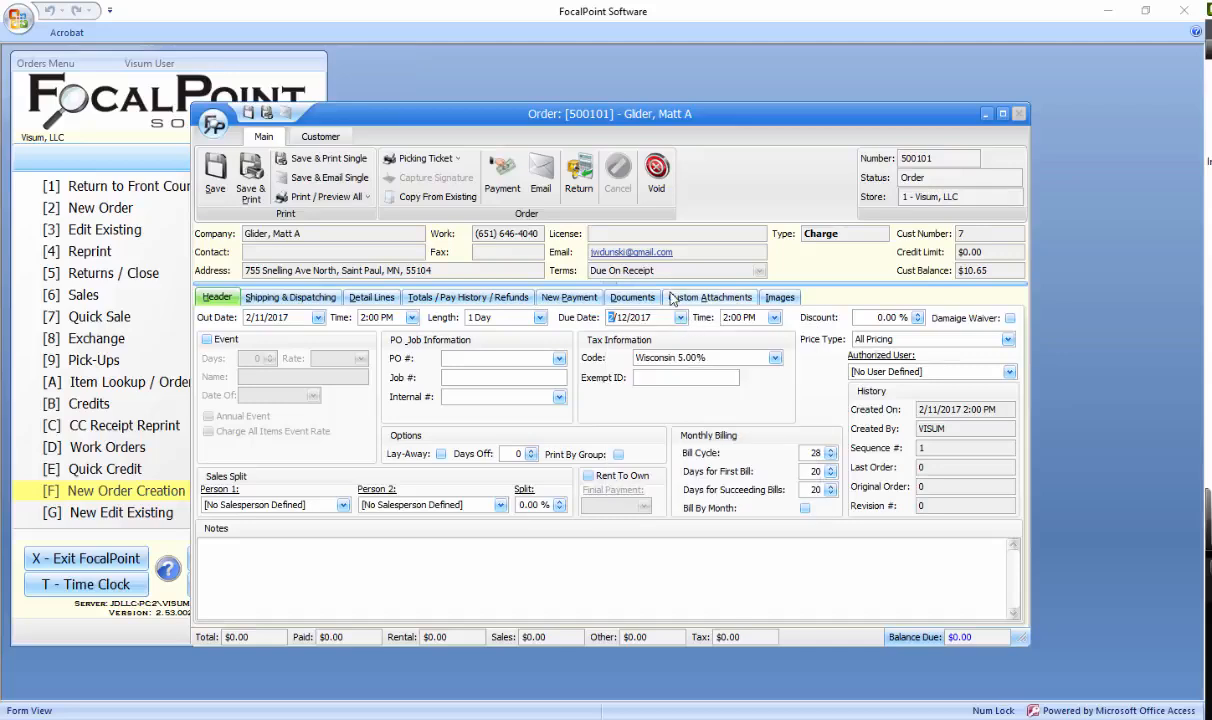
Step: Set the order's rental length to 2 Days and acknowledge the change
left_click(540, 318)
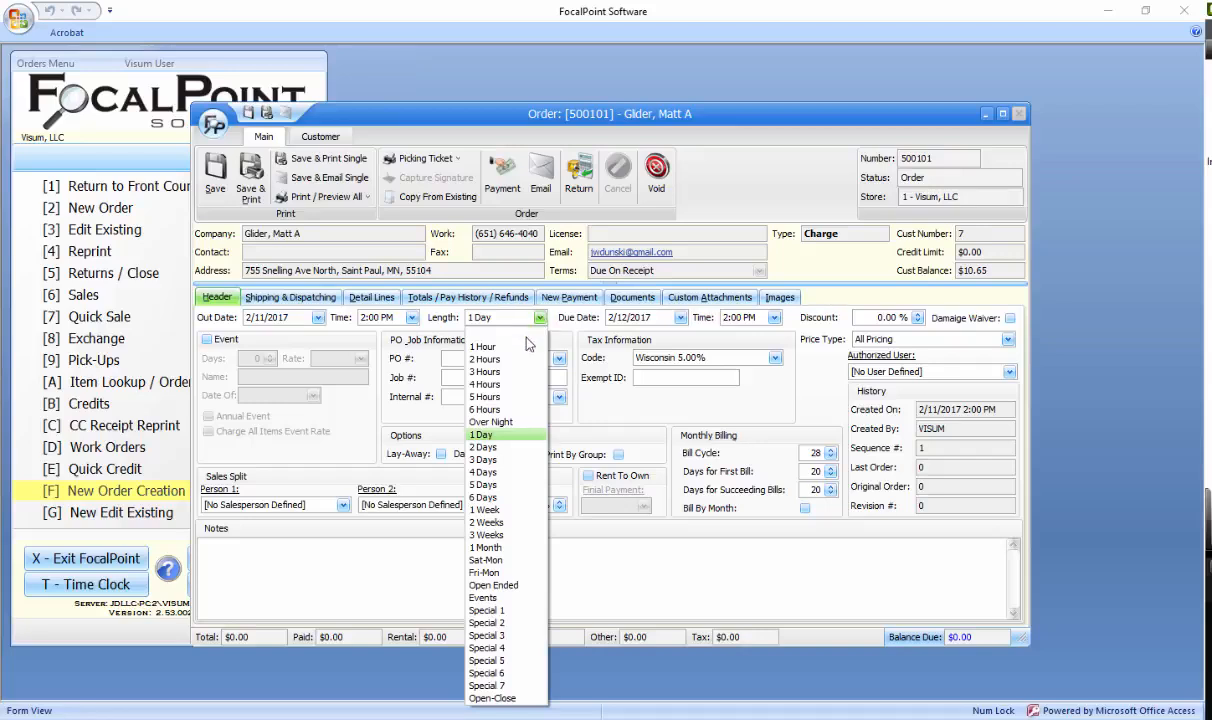
left_click(510, 447)
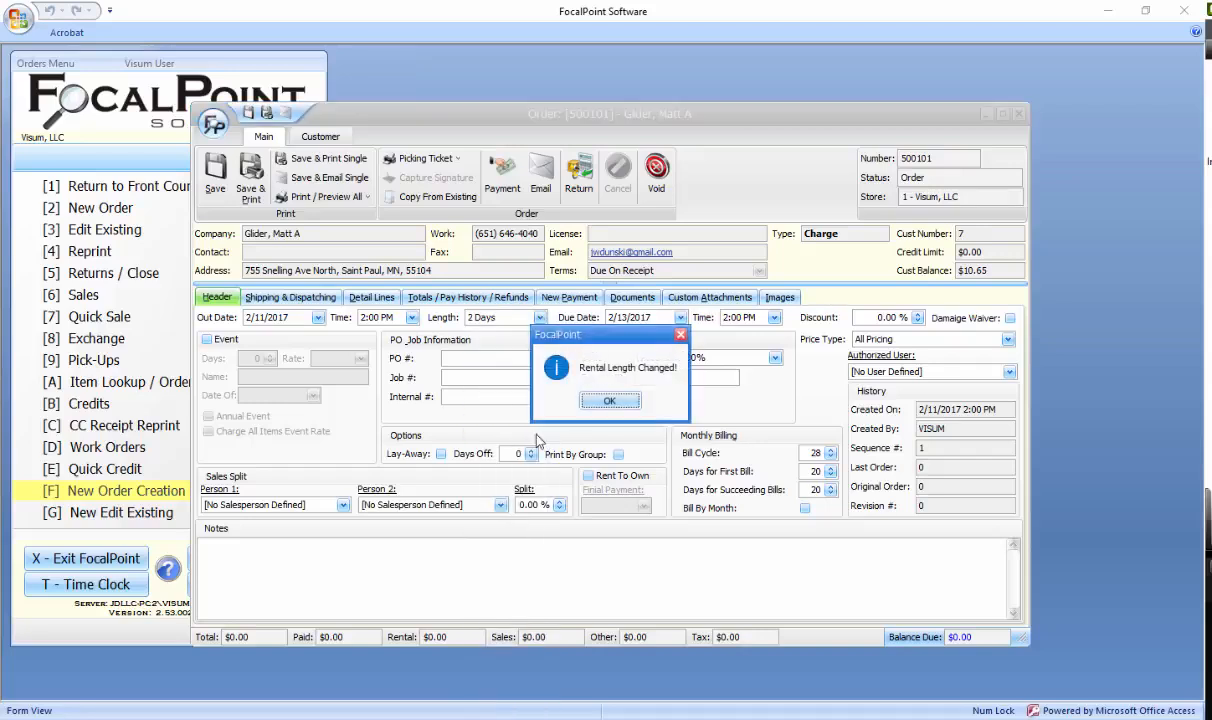
left_click(611, 401)
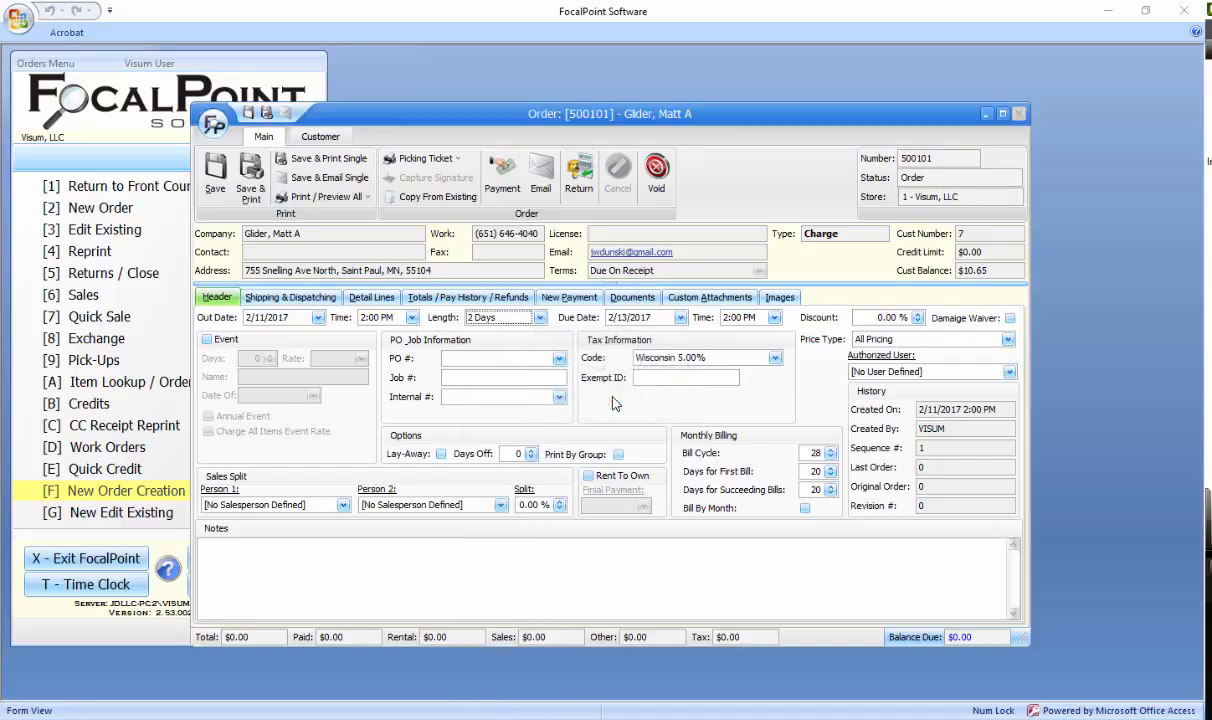
Step: Set the order's rental length to the blank entry and acknowledge the change
left_click(507, 318)
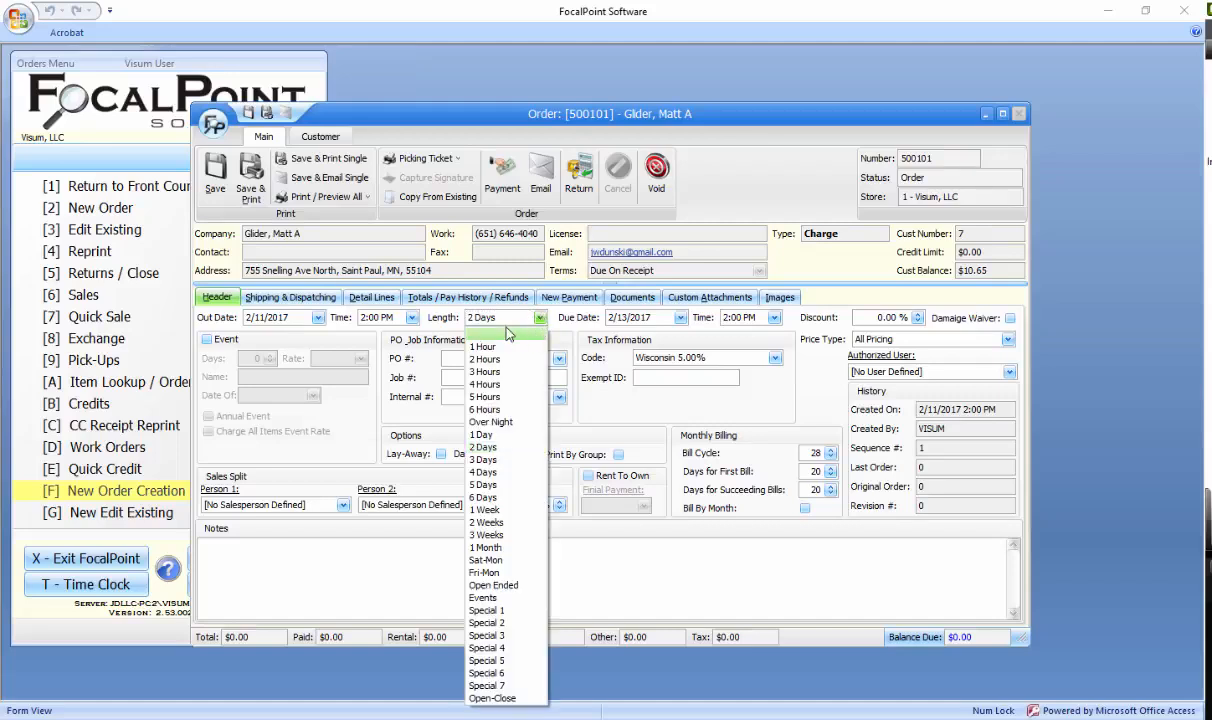
left_click(507, 338)
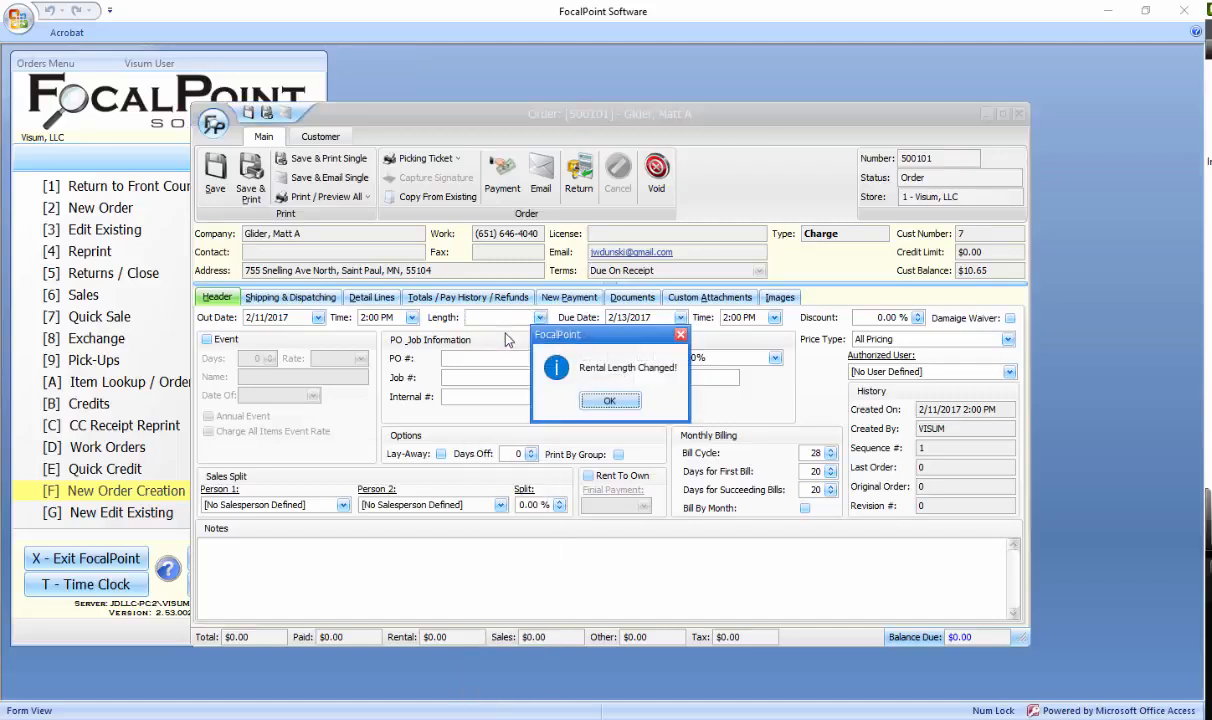
left_click(611, 400)
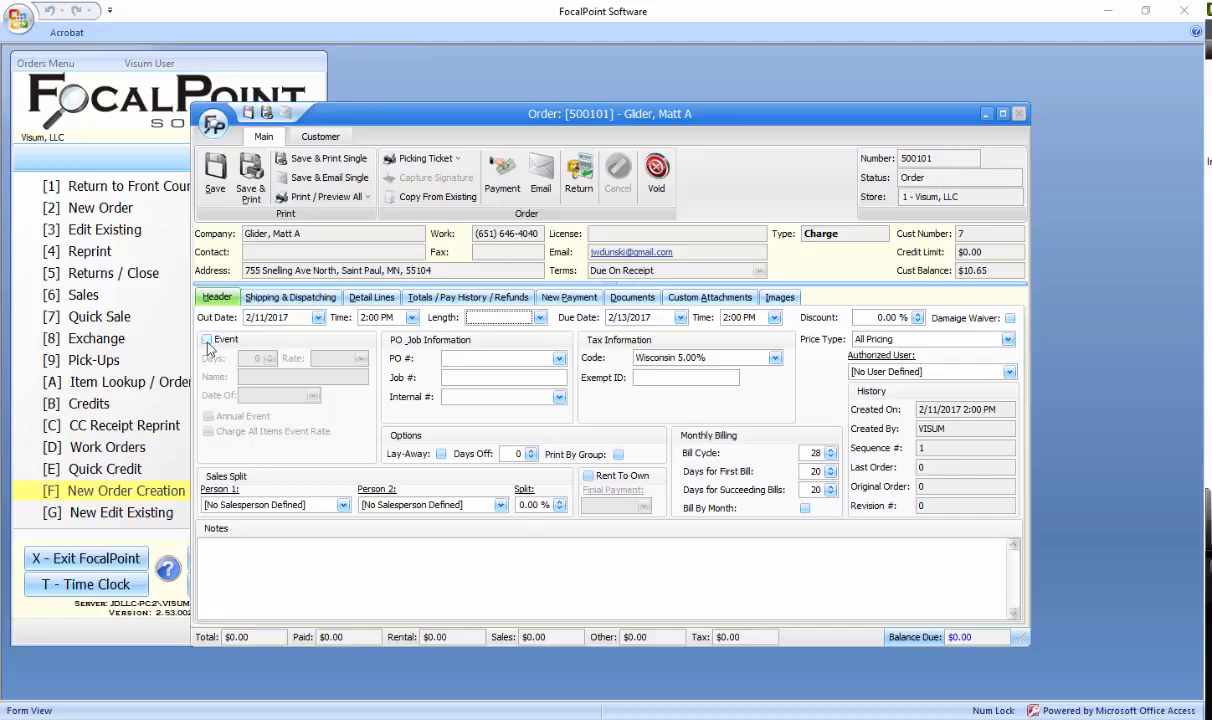
Step: Mark the order as an event rental and acknowledge the rental length change
left_click(207, 342)
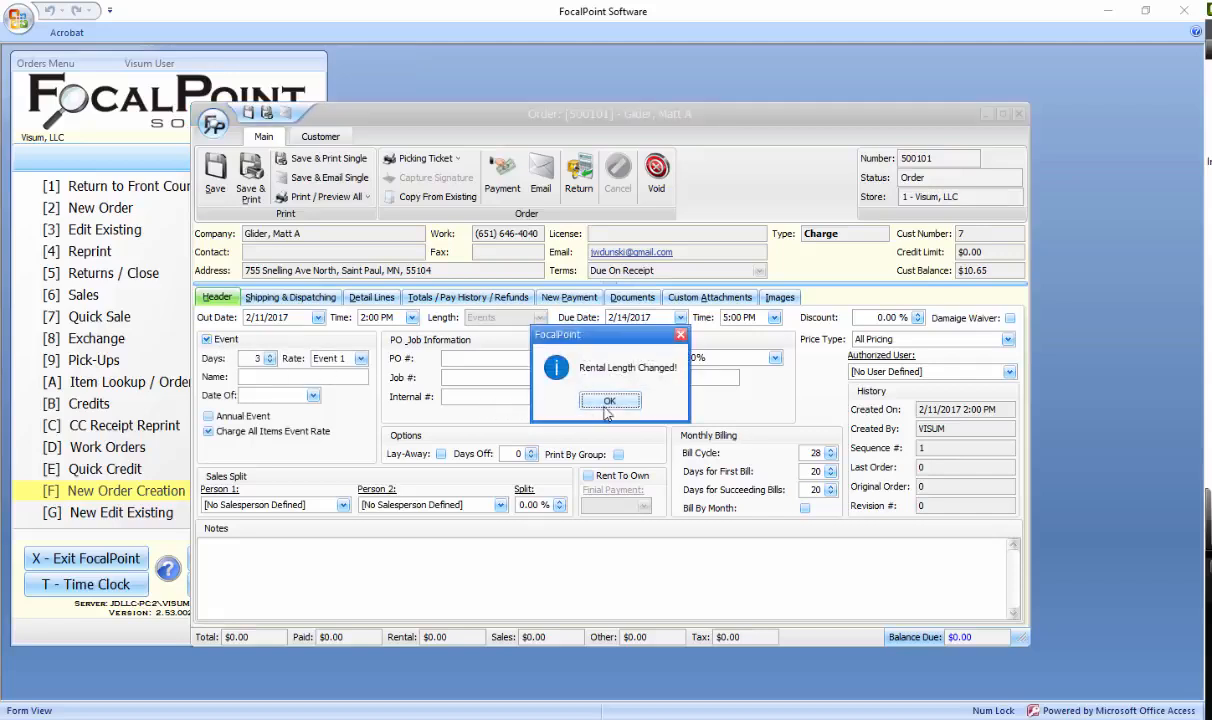
left_click(608, 402)
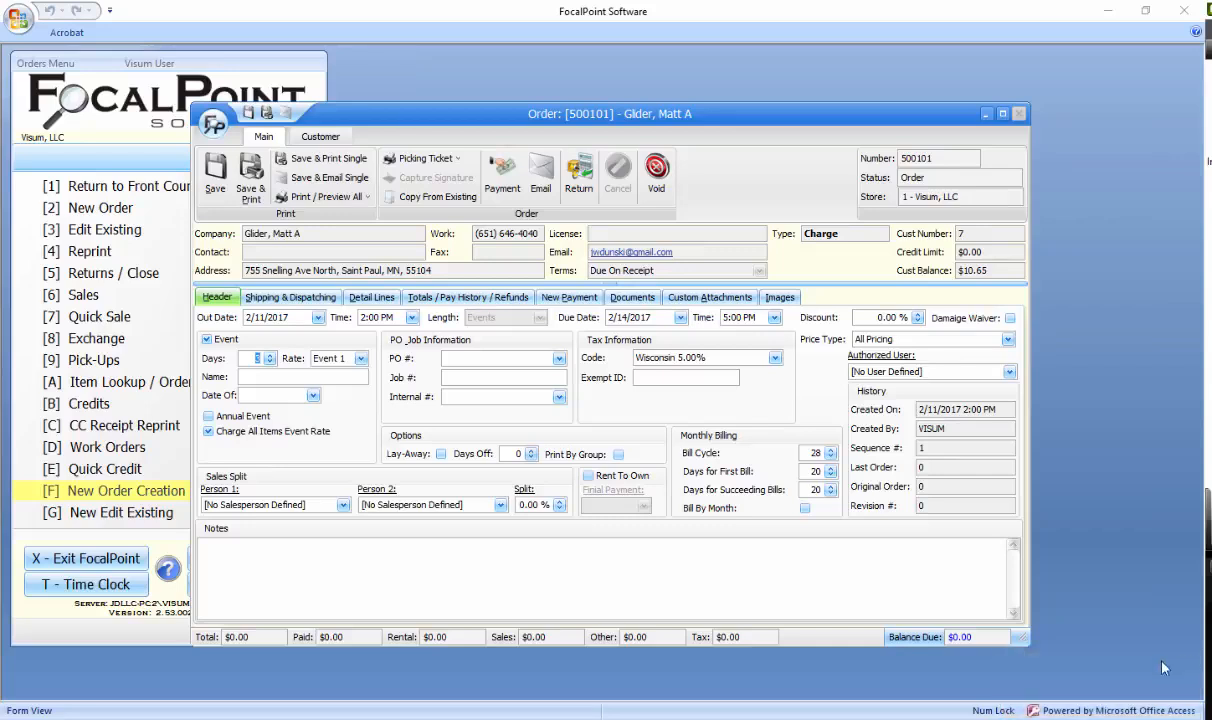
Step: Examine the event's rate choices, name field, date calendar, and the Annual Event and Charge All Items Event Rate options
left_click(361, 358)
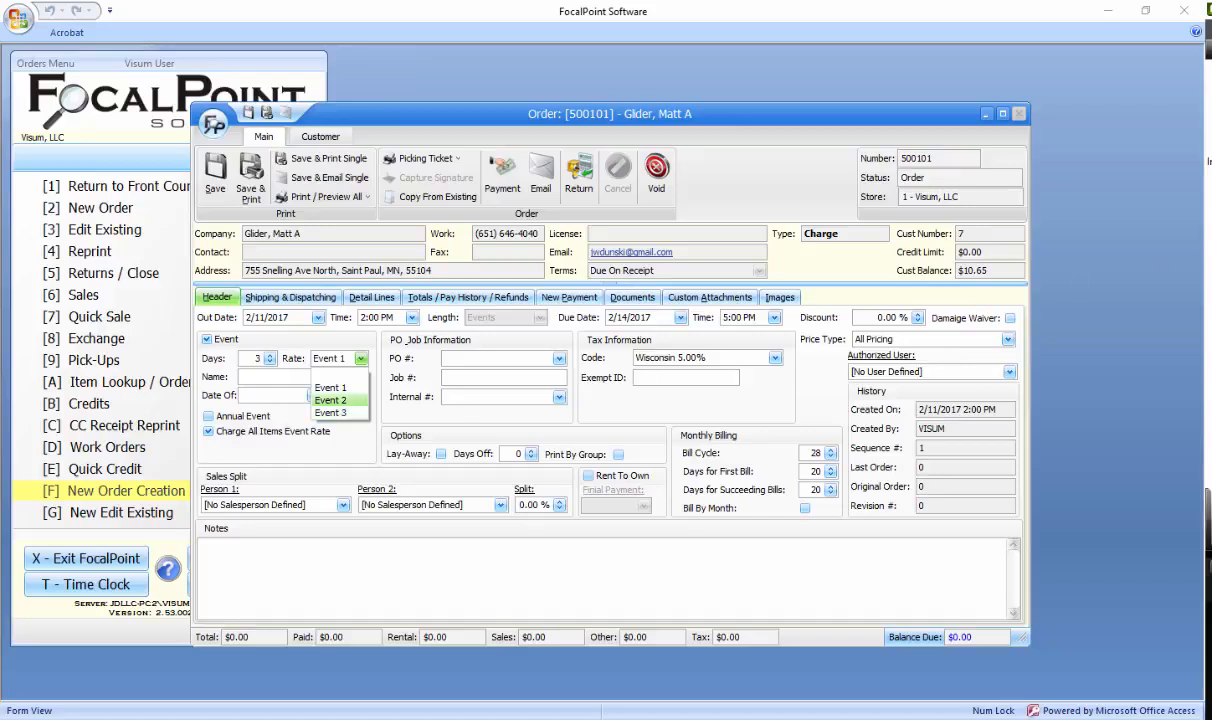
left_click(251, 378)
left_click(312, 397)
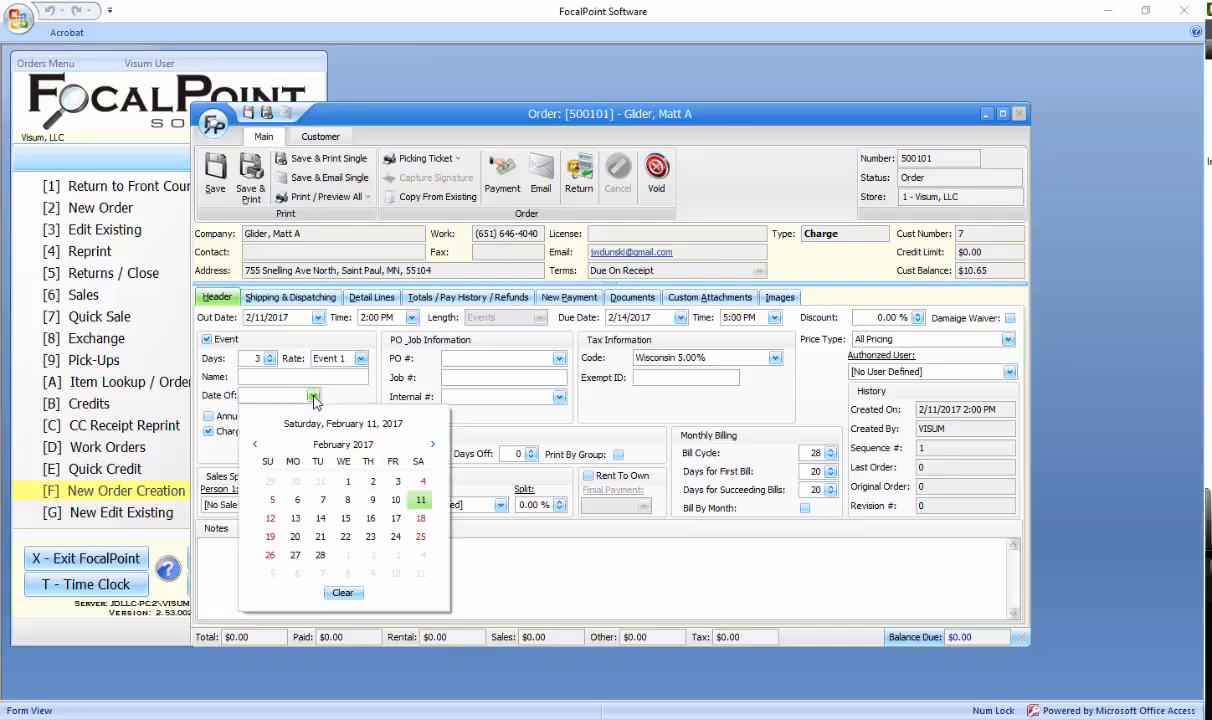
left_click(313, 397)
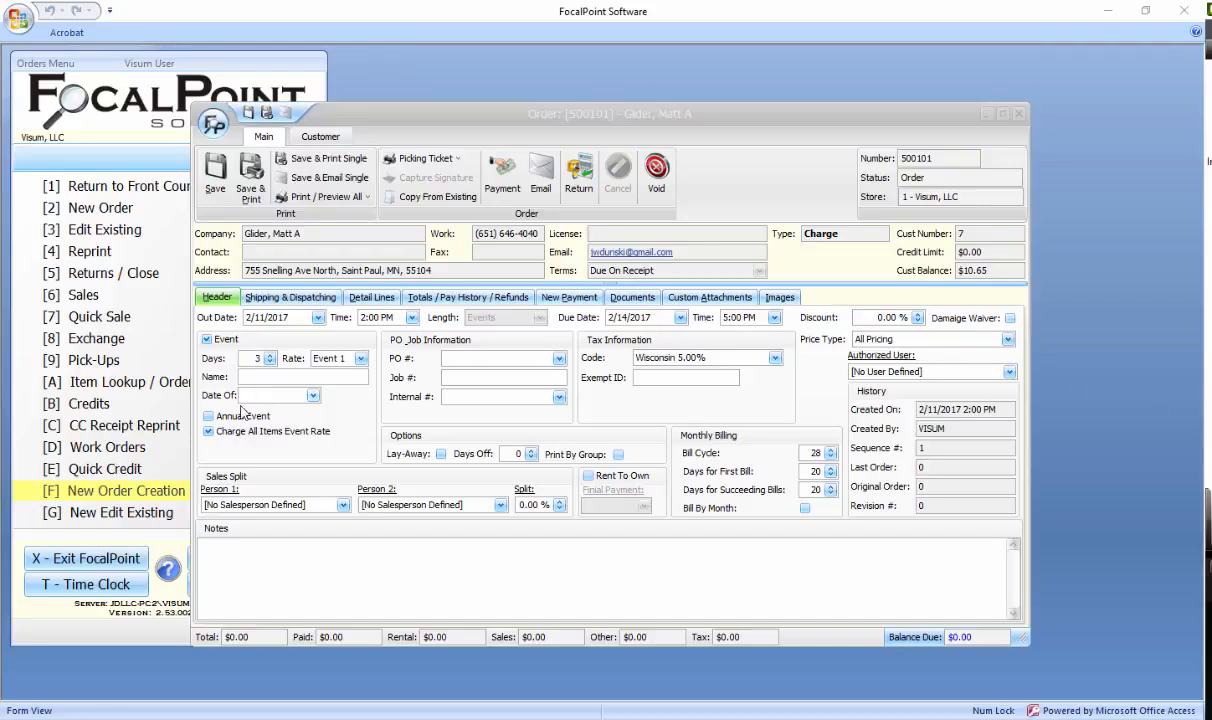
left_click(211, 421)
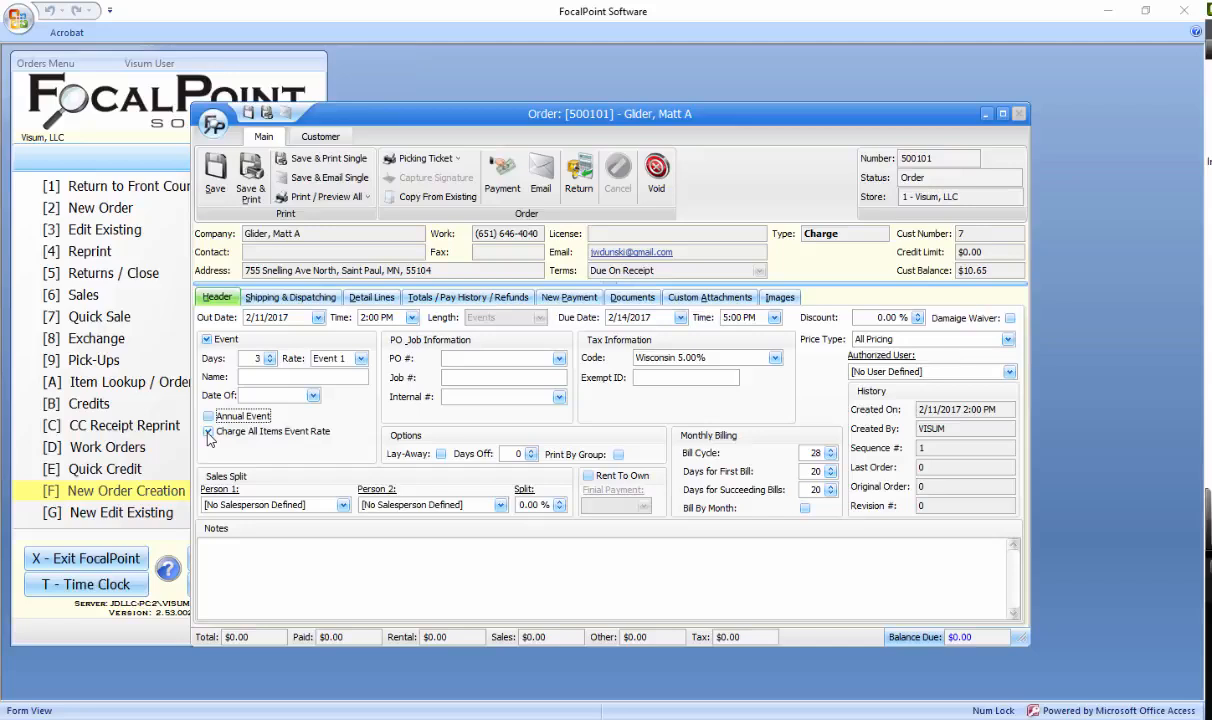
left_click(208, 433)
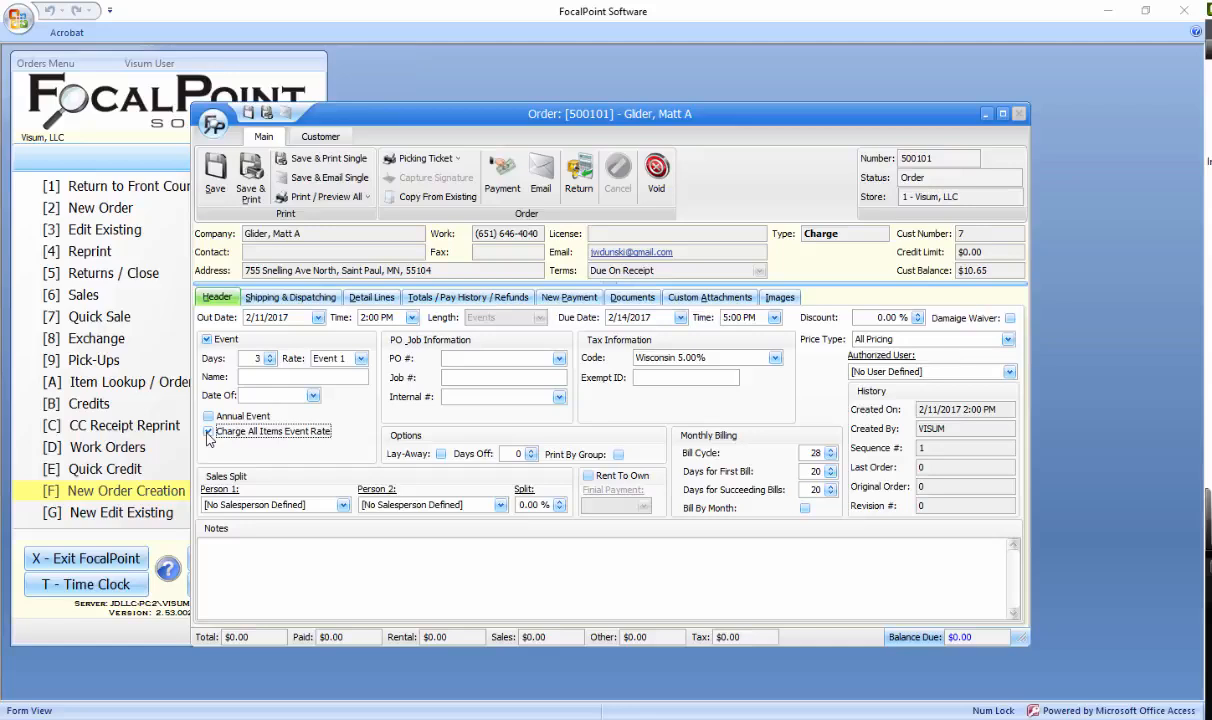
Step: Examine the order's PO, job and internal number fields and the available tax codes
left_click(539, 358)
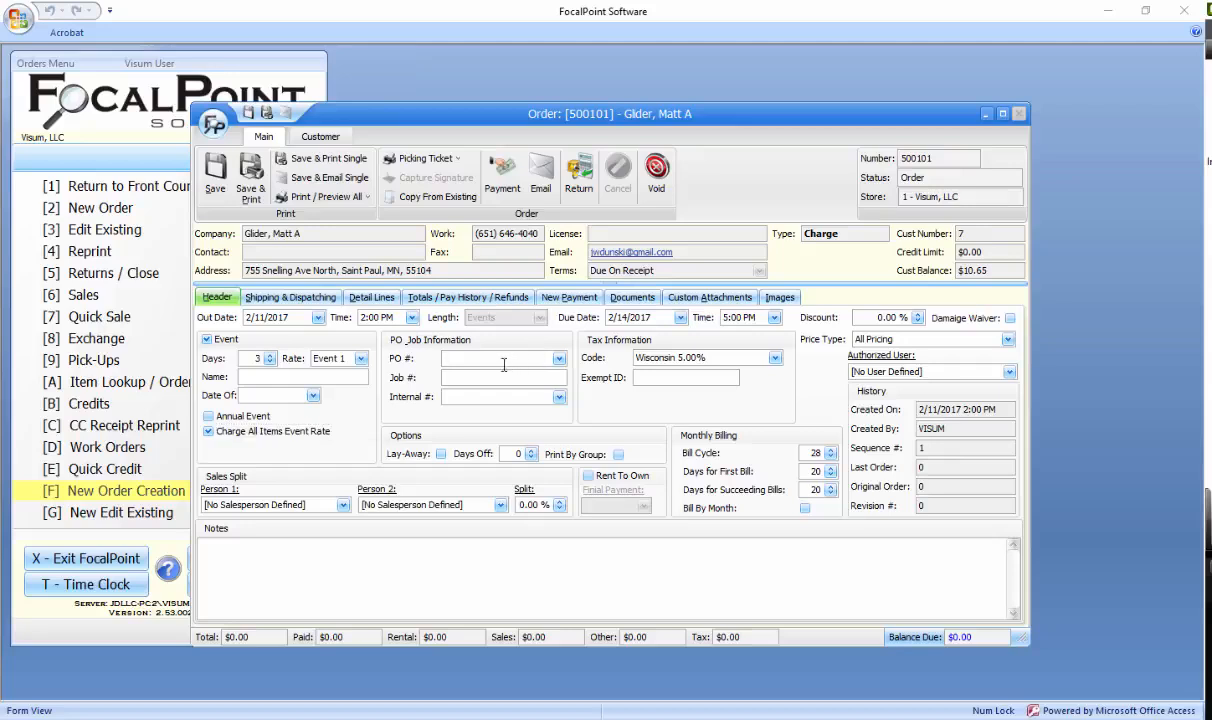
left_click(495, 375)
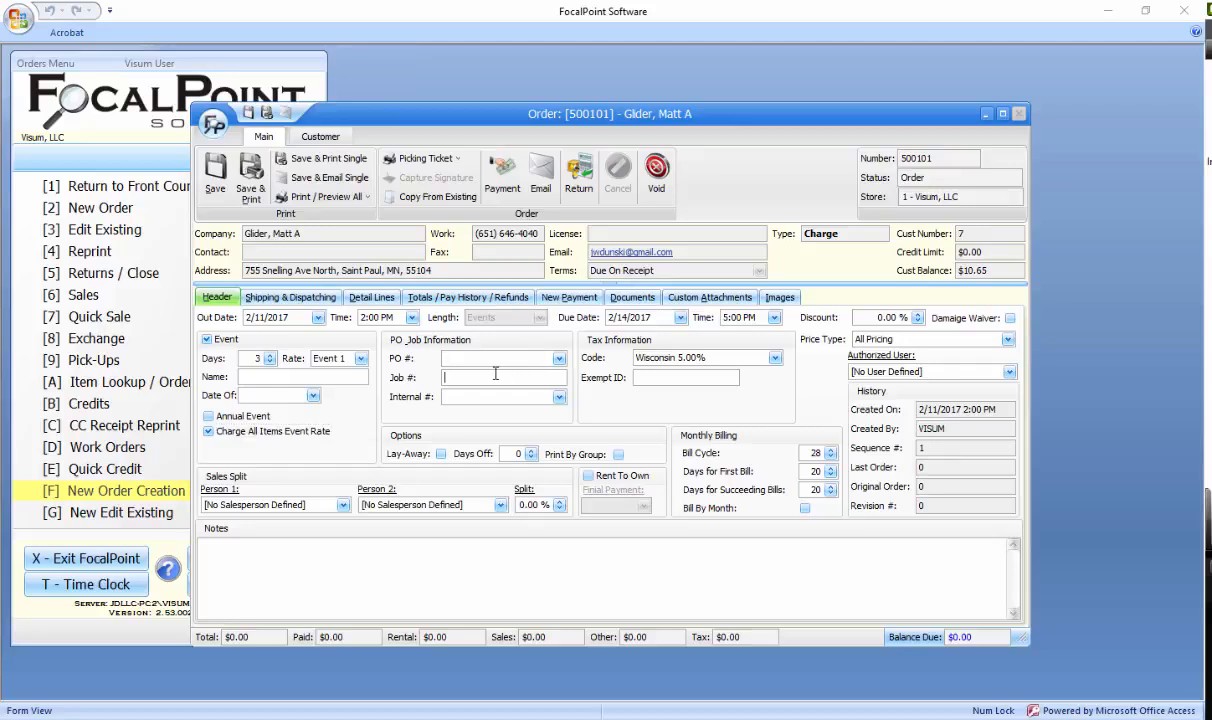
left_click(559, 398)
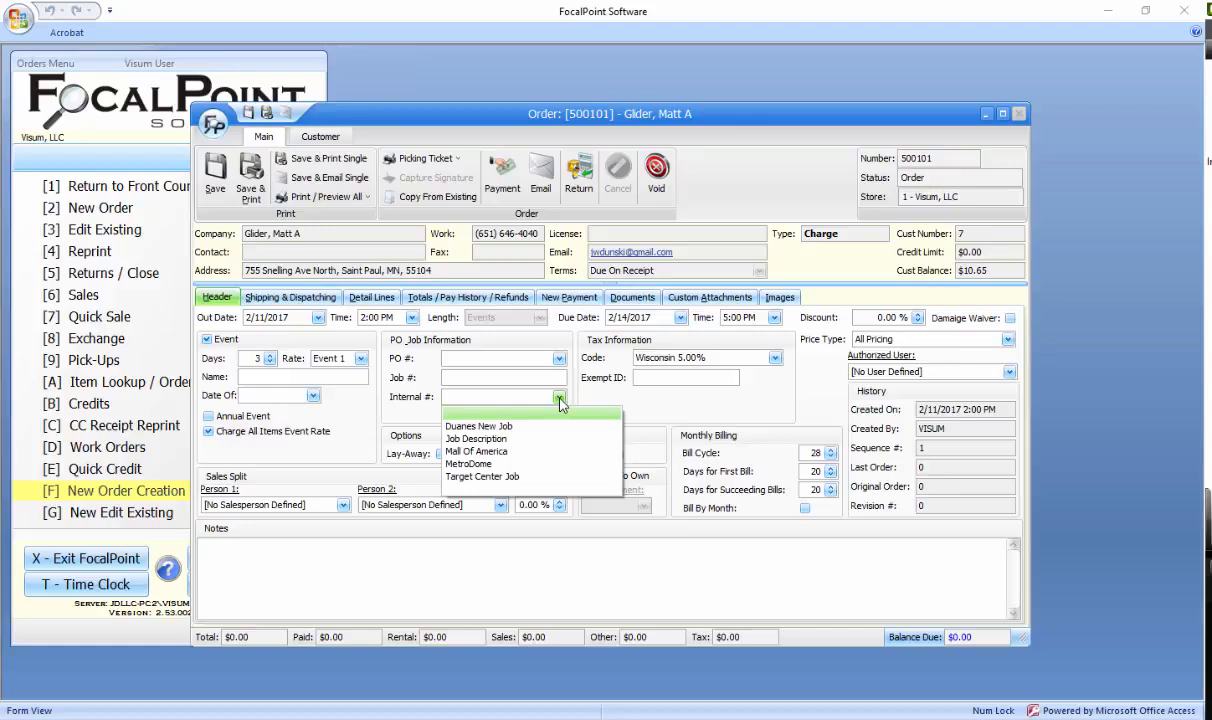
left_click(559, 399)
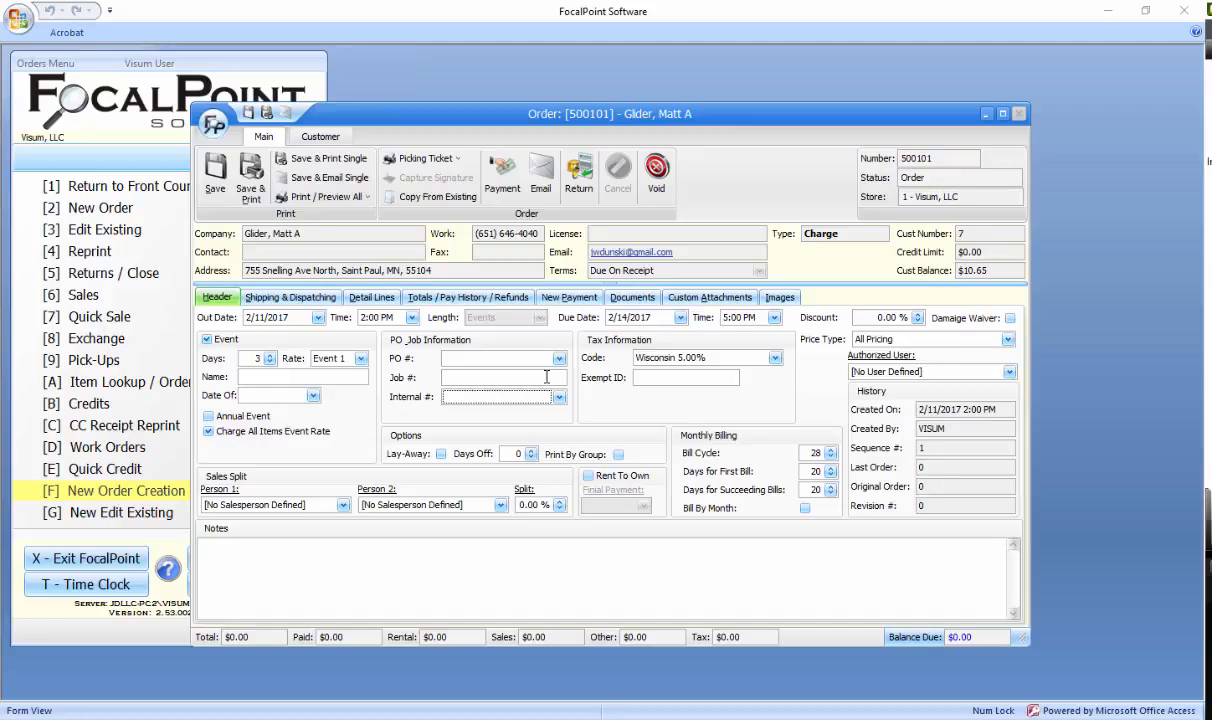
left_click(776, 358)
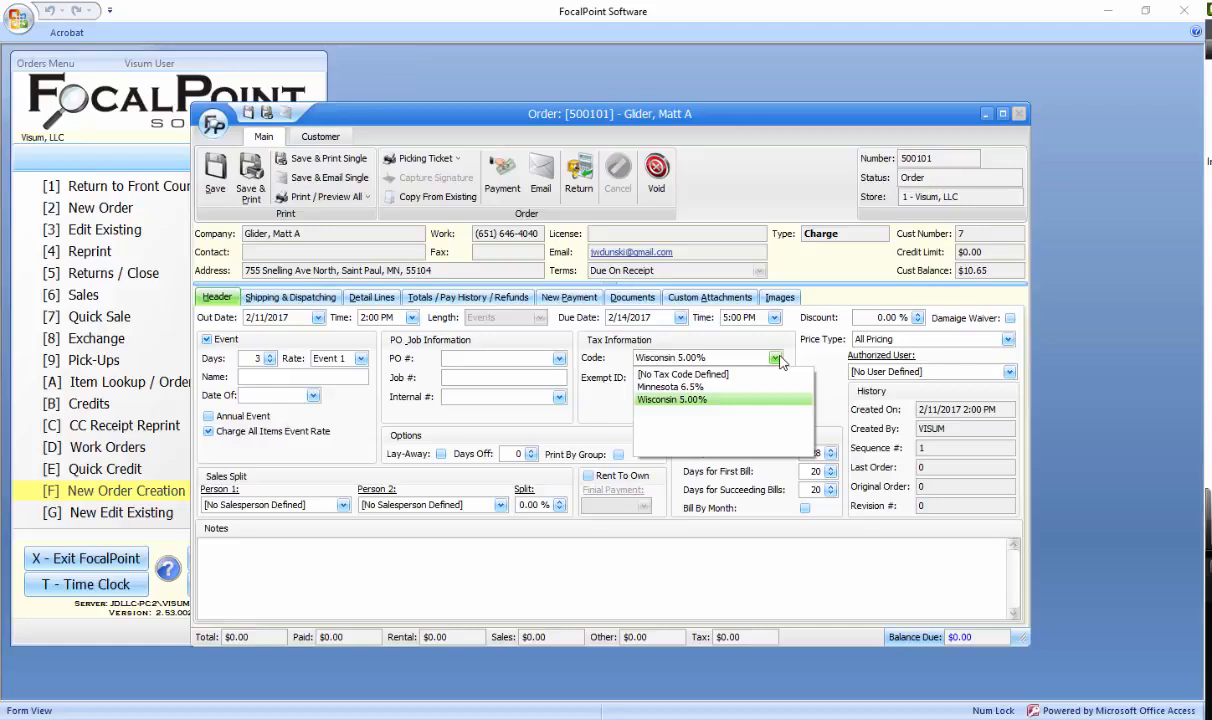
left_click(776, 358)
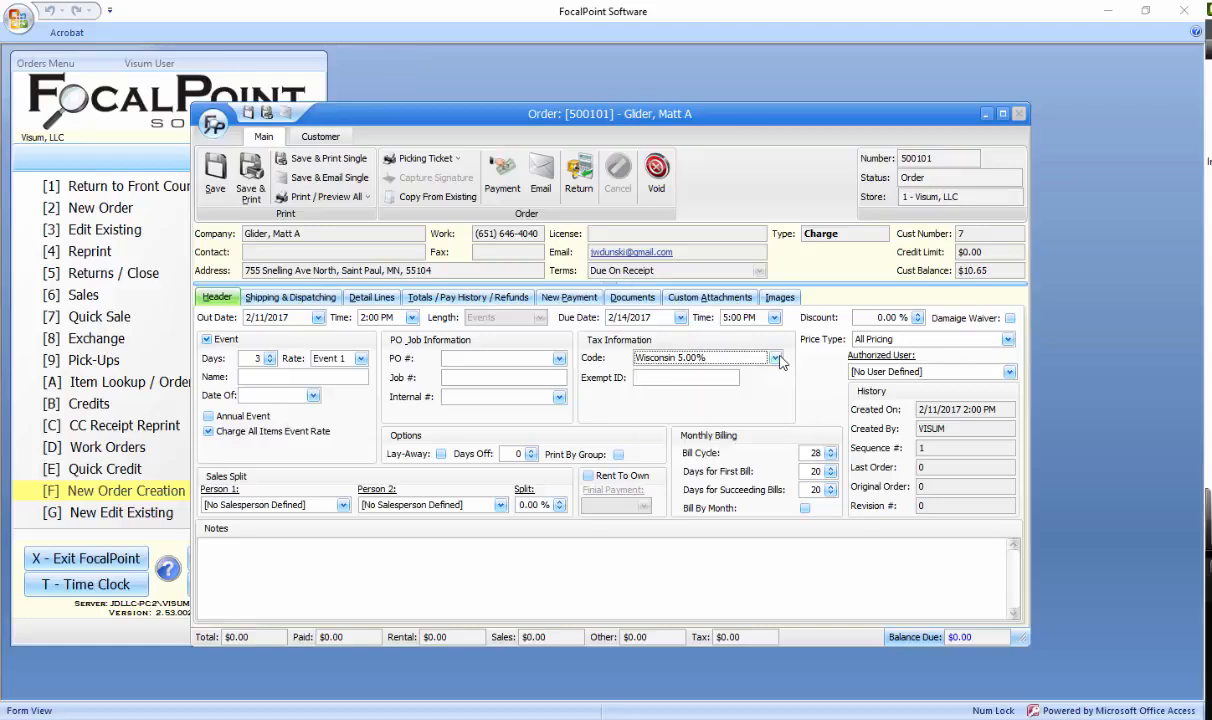
Step: Enter a sample tax exempt ID in the order's tax information and clear it again
left_click(710, 377)
type("12")
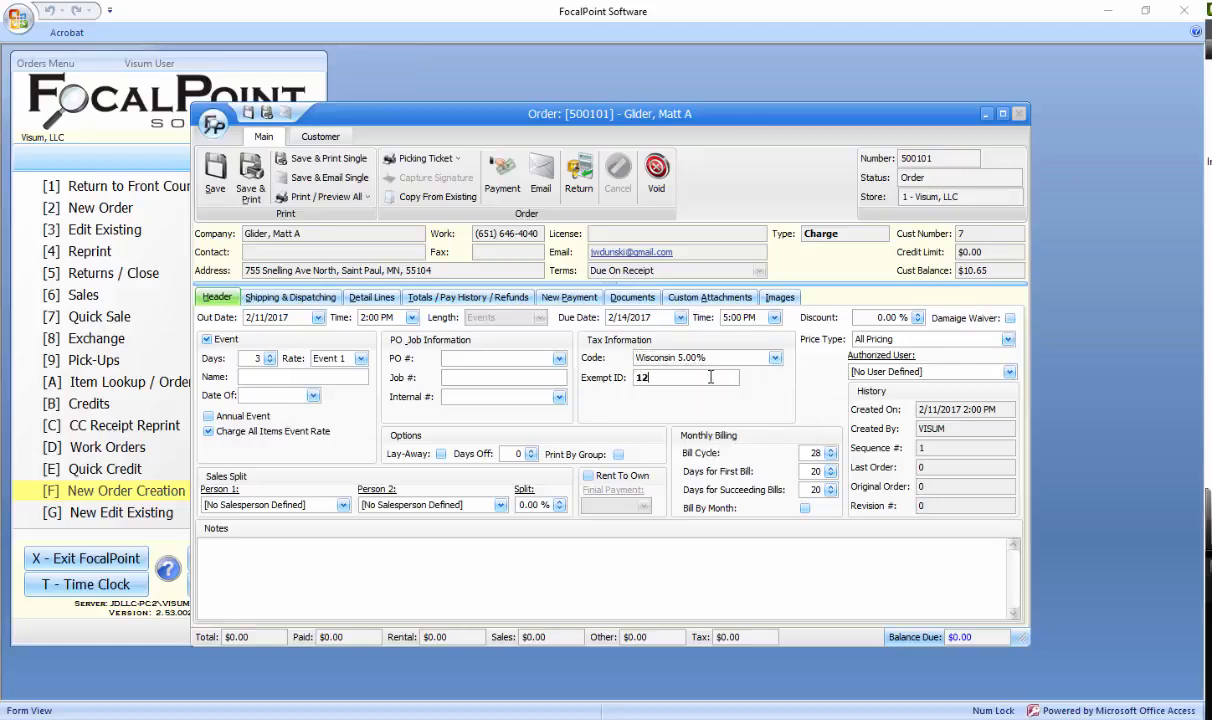
type("3-456-789")
key("BackSpace")
key("BackSpace")
key("BackSpace")
key("BackSpace")
key("BackSpace")
key("BackSpace")
key("BackSpace")
key("BackSpace")
key("BackSpace")
key("BackSpace")
key("BackSpace")
Step: Switch the order's price type to No Pricing and Totals Only, and return it to All Pricing
left_click(1008, 339)
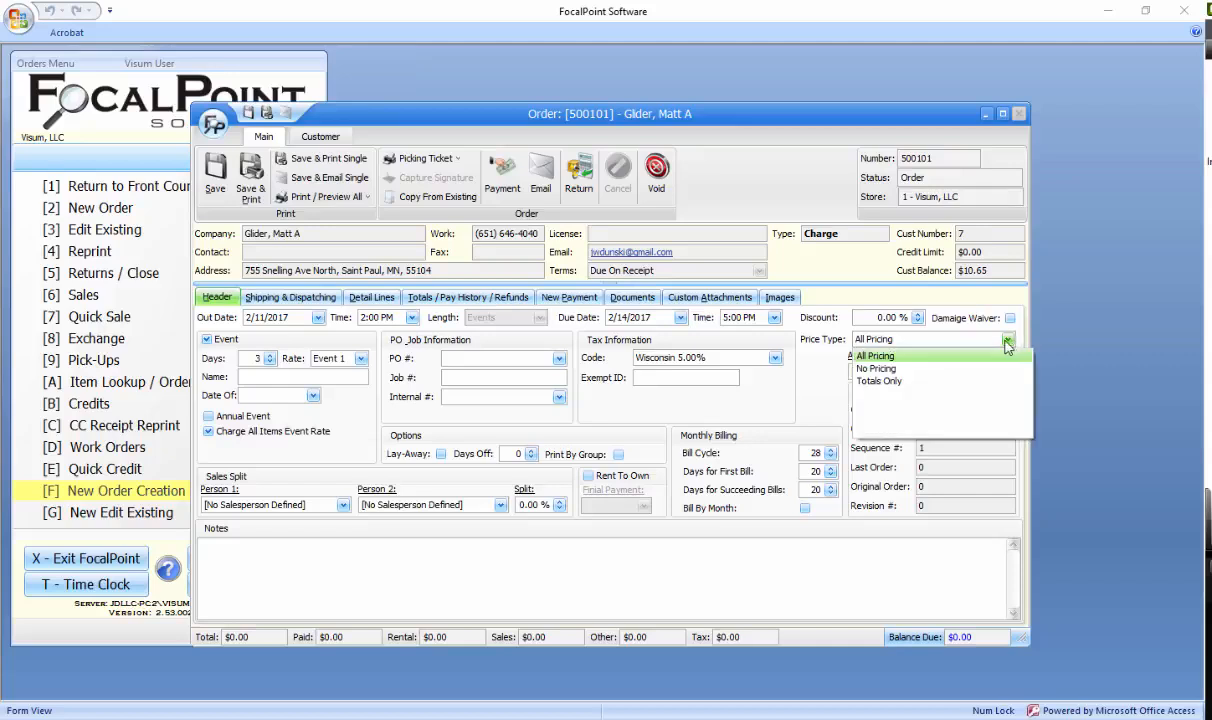
left_click(901, 370)
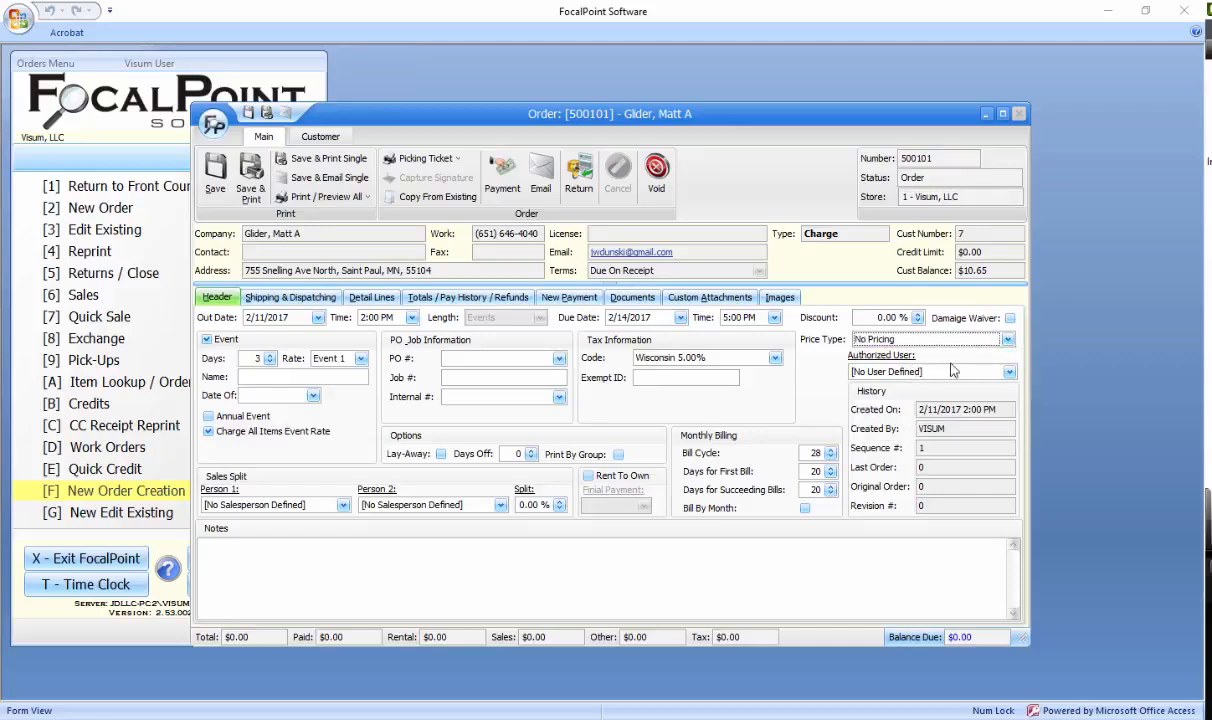
left_click(960, 339)
left_click(897, 381)
left_click(960, 339)
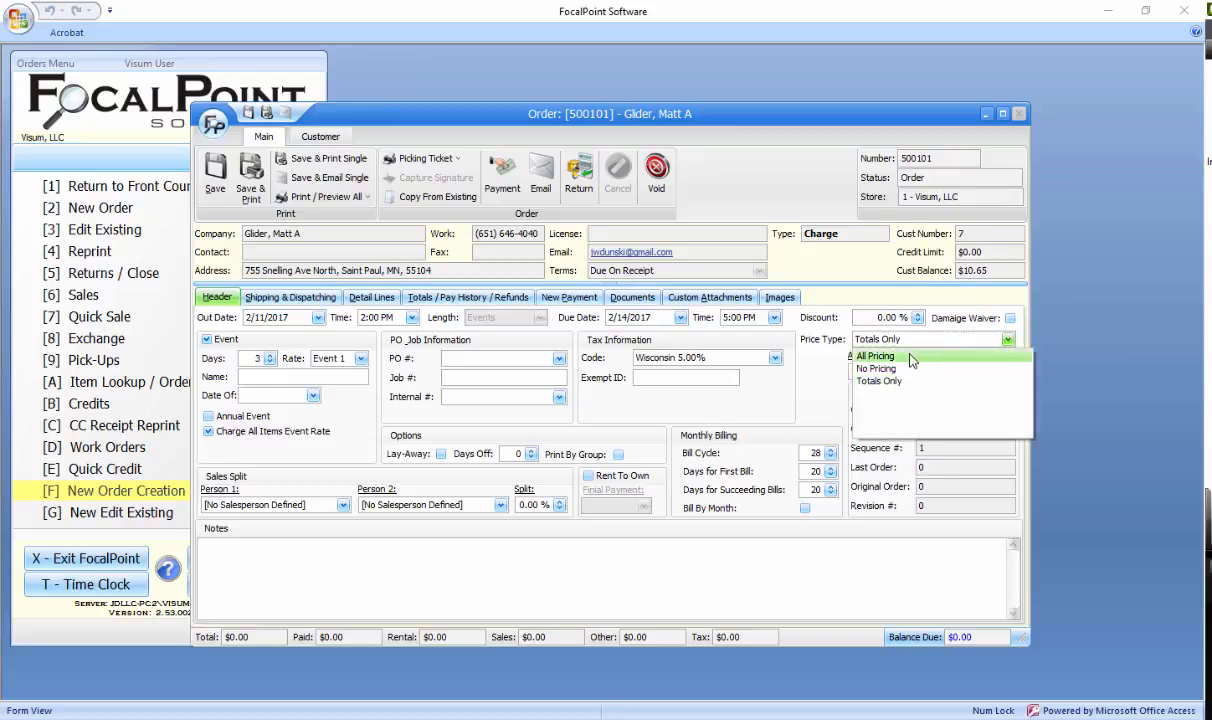
left_click(912, 357)
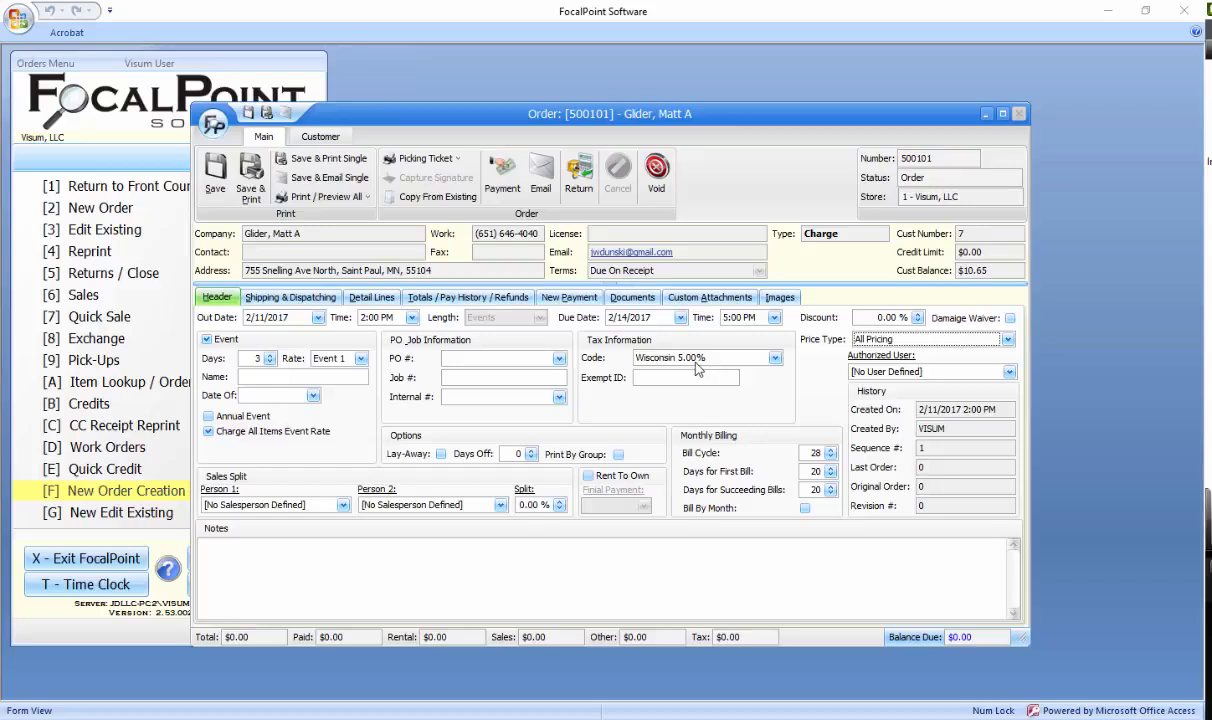
Step: Examine the salesperson choices for both people in the sales split
left_click(346, 511)
left_click(325, 479)
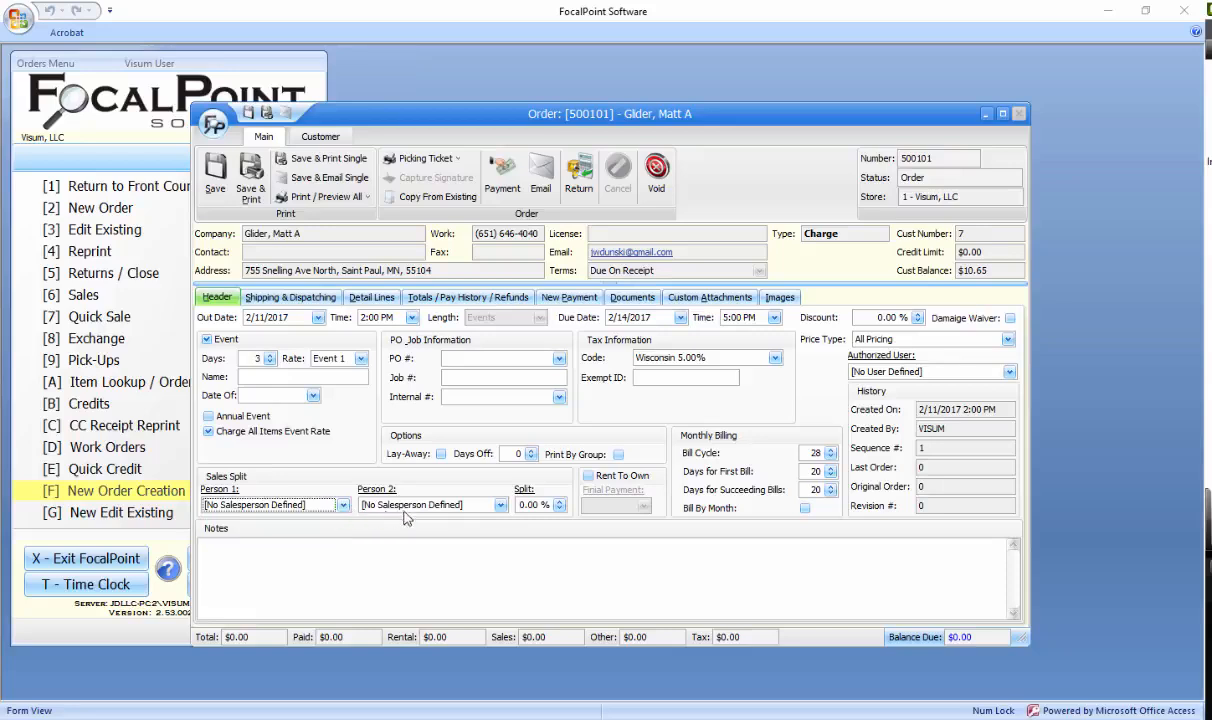
left_click(499, 505)
left_click(503, 511)
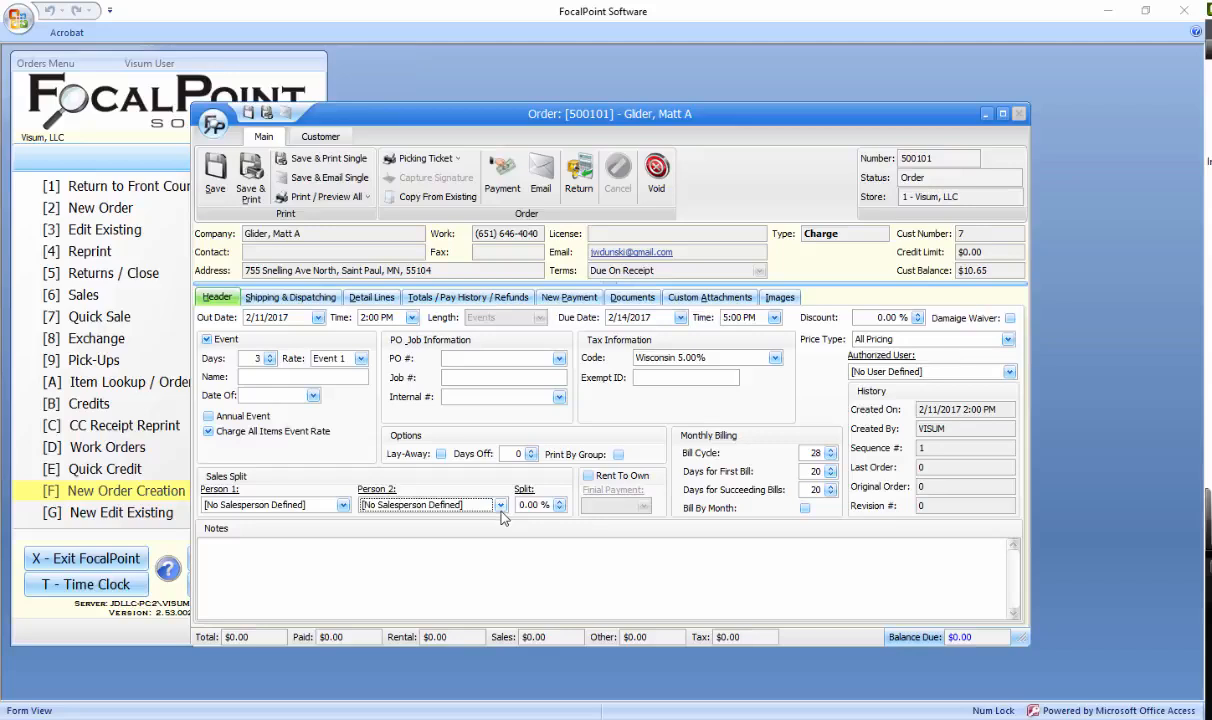
Step: Examine the order's Lay-Away, Days Off and Print By Group options
left_click(441, 454)
left_click(441, 454)
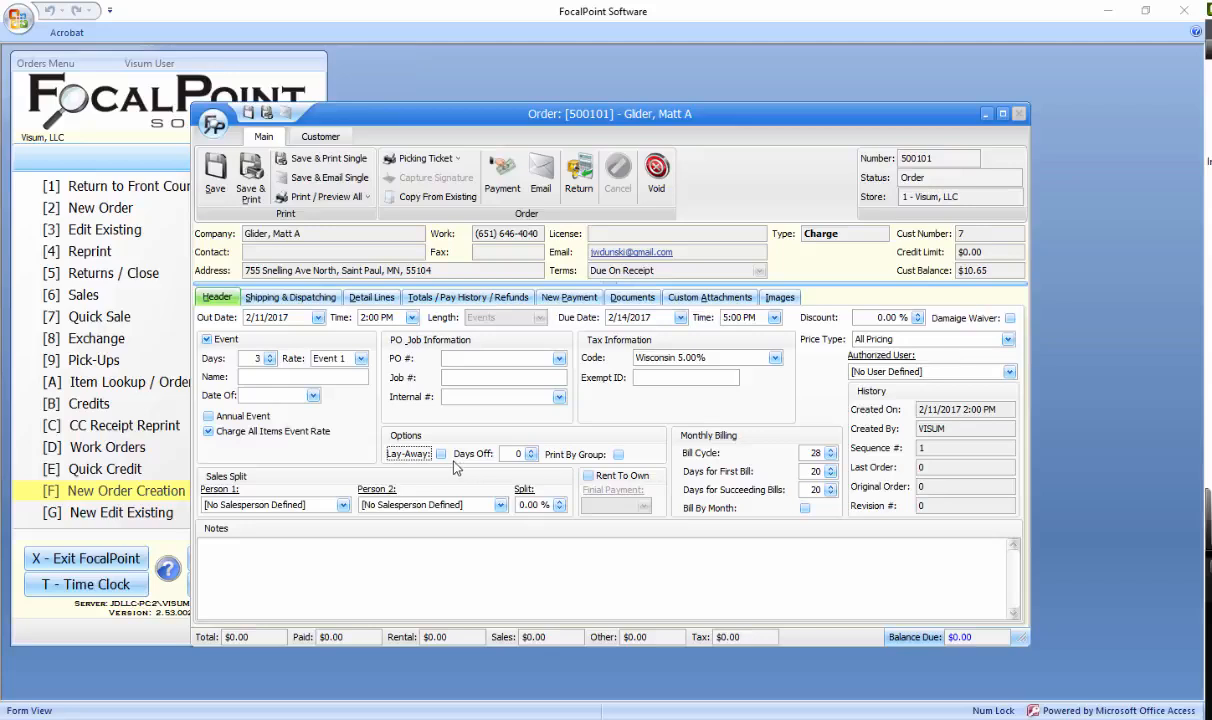
left_click(532, 455)
left_click(619, 455)
Step: Try the Rent To Own option with a final payment date of 5/31/2017 and turn the option back off
left_click(588, 476)
left_click(645, 506)
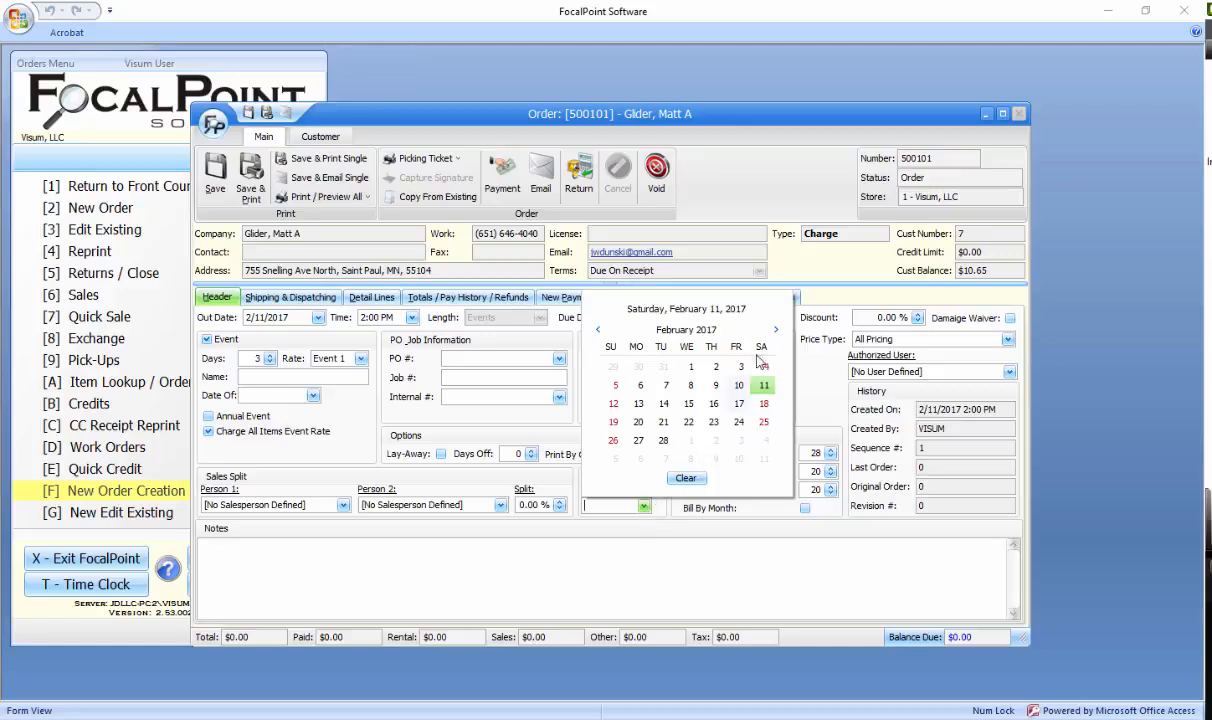
left_click(776, 330)
left_click(776, 330)
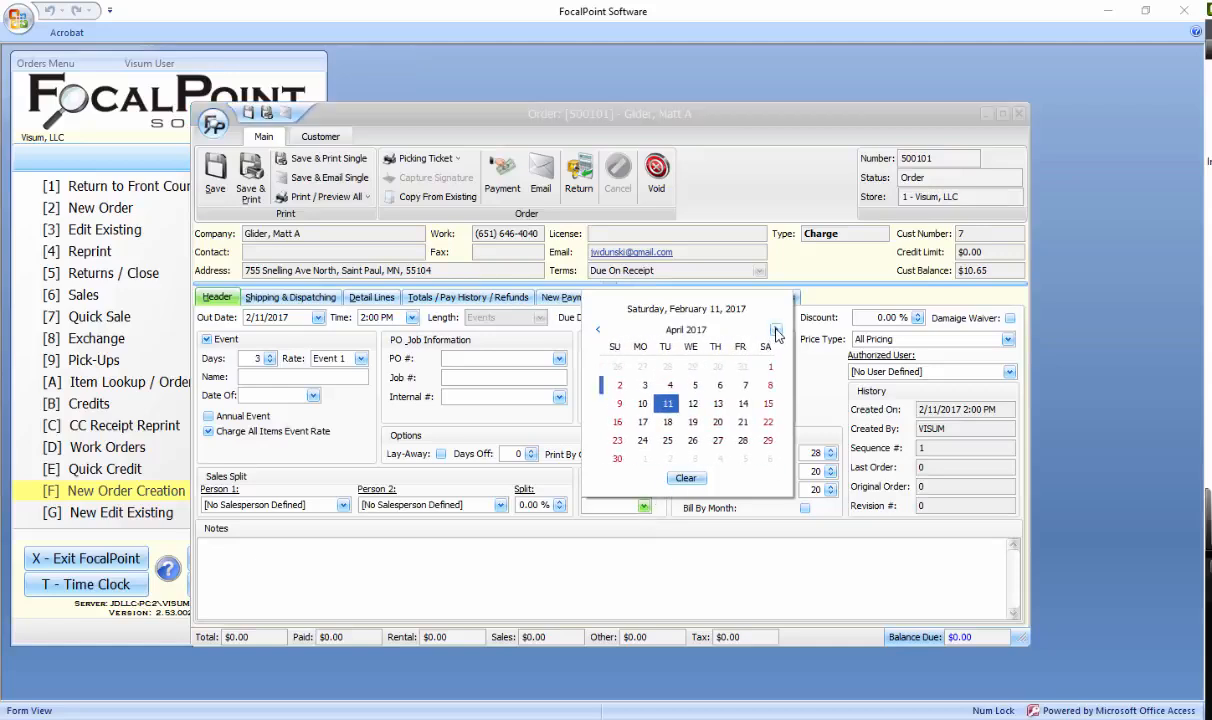
left_click(776, 330)
left_click(687, 442)
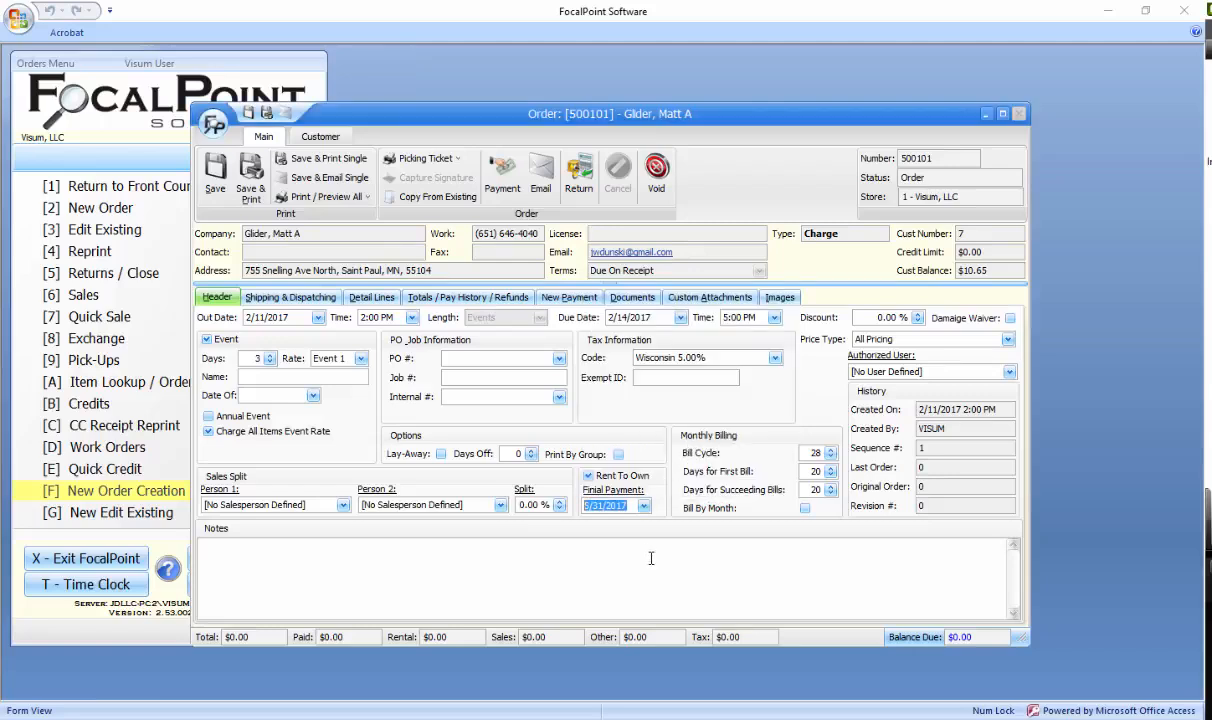
left_click(589, 477)
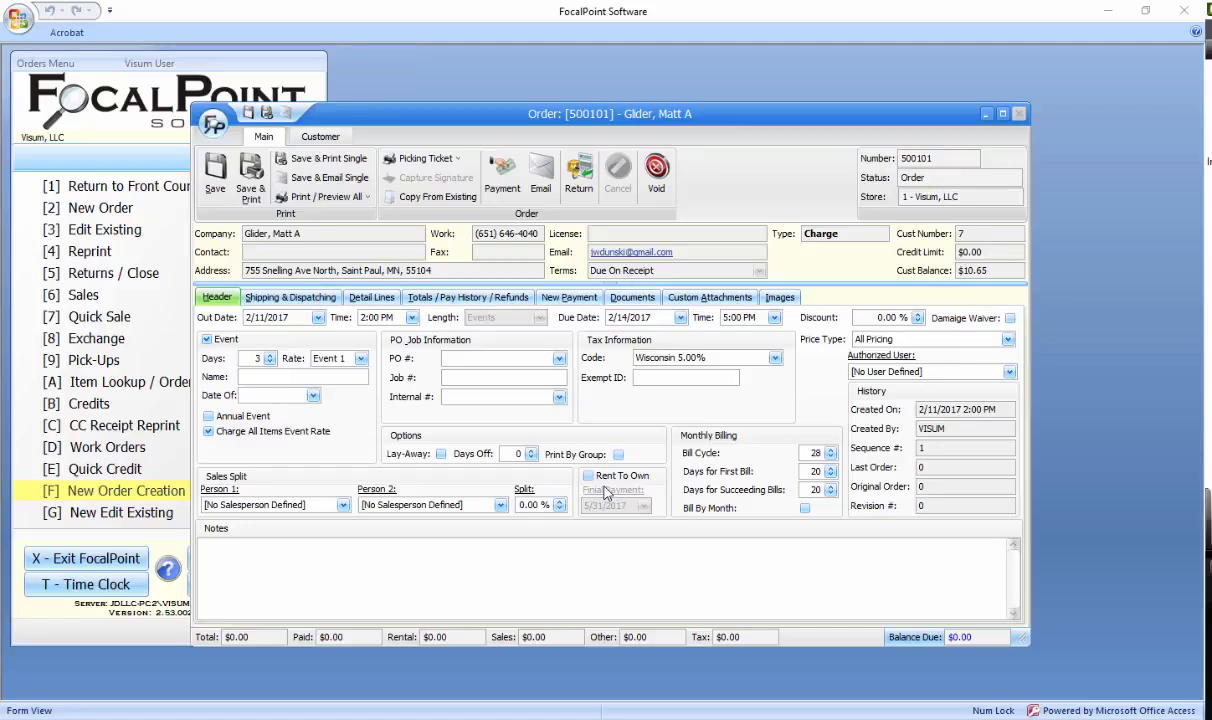
Step: Examine the monthly billing settings: bill cycle, days for first and succeeding bills, and Bill By Month
double_click(817, 453)
left_click(808, 470)
key("Tab")
left_click(828, 488)
left_click(804, 509)
Step: Set the order's shipping location to Mall of America and its ship-to to Williams Arena U of M
left_click(300, 297)
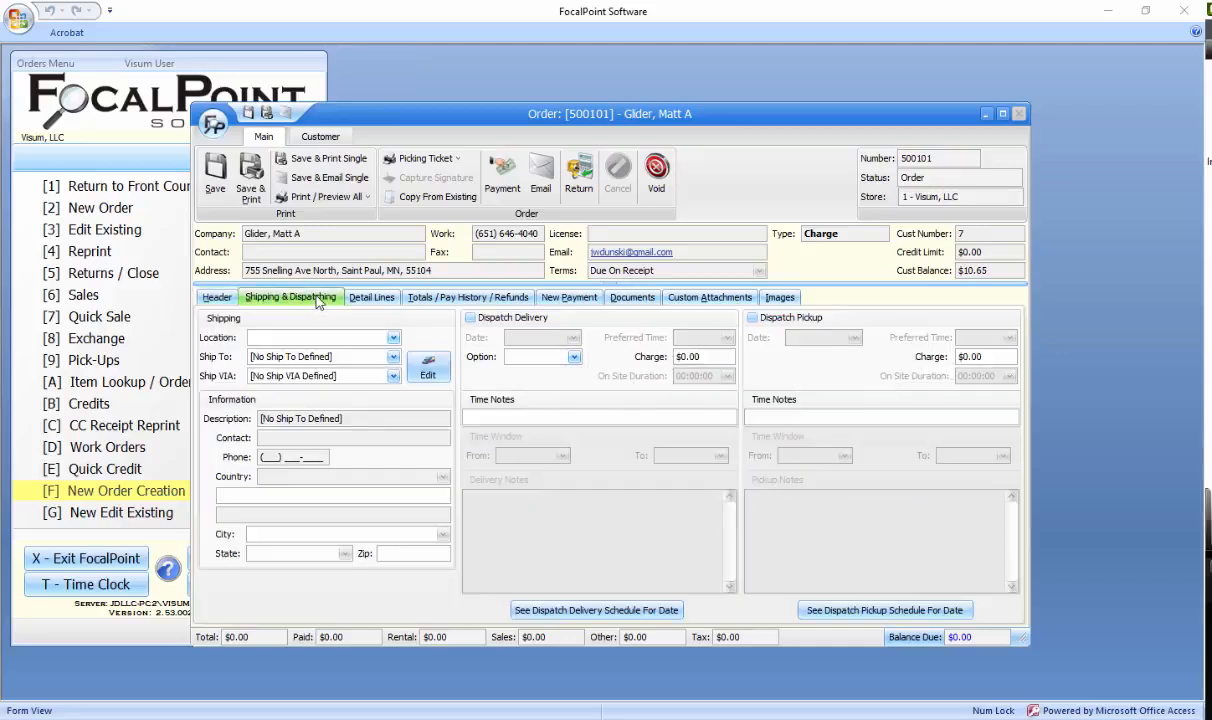
left_click(394, 339)
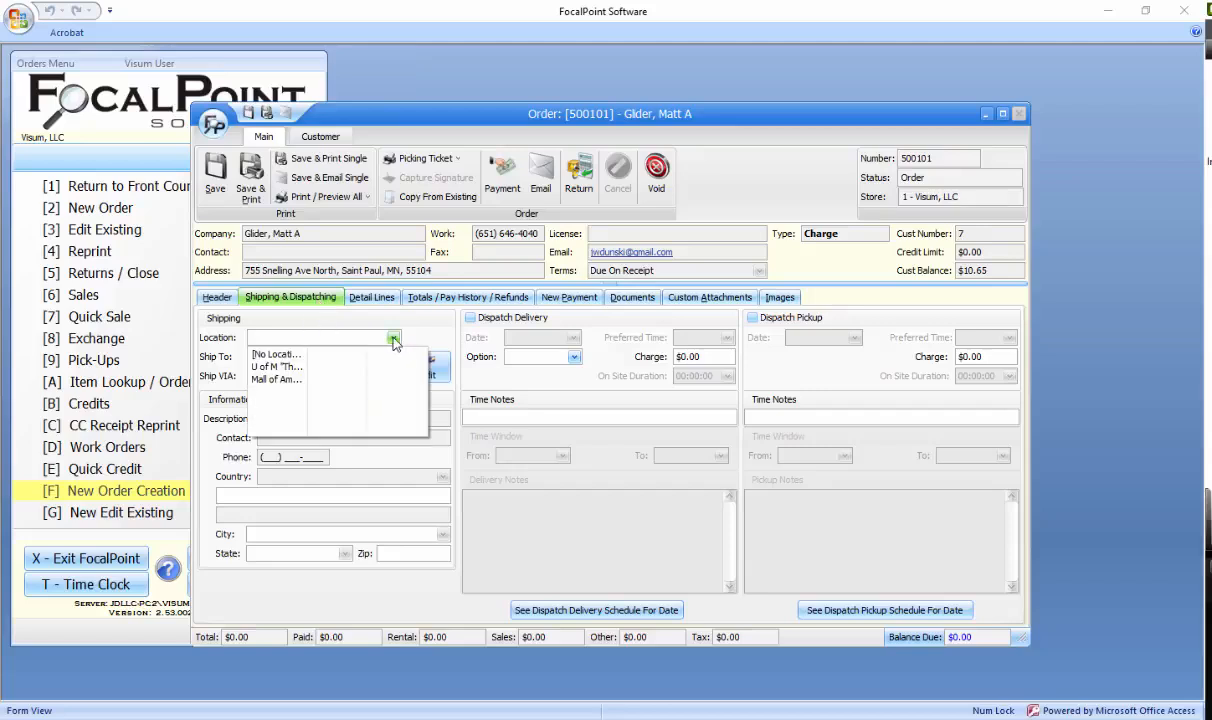
left_click(291, 380)
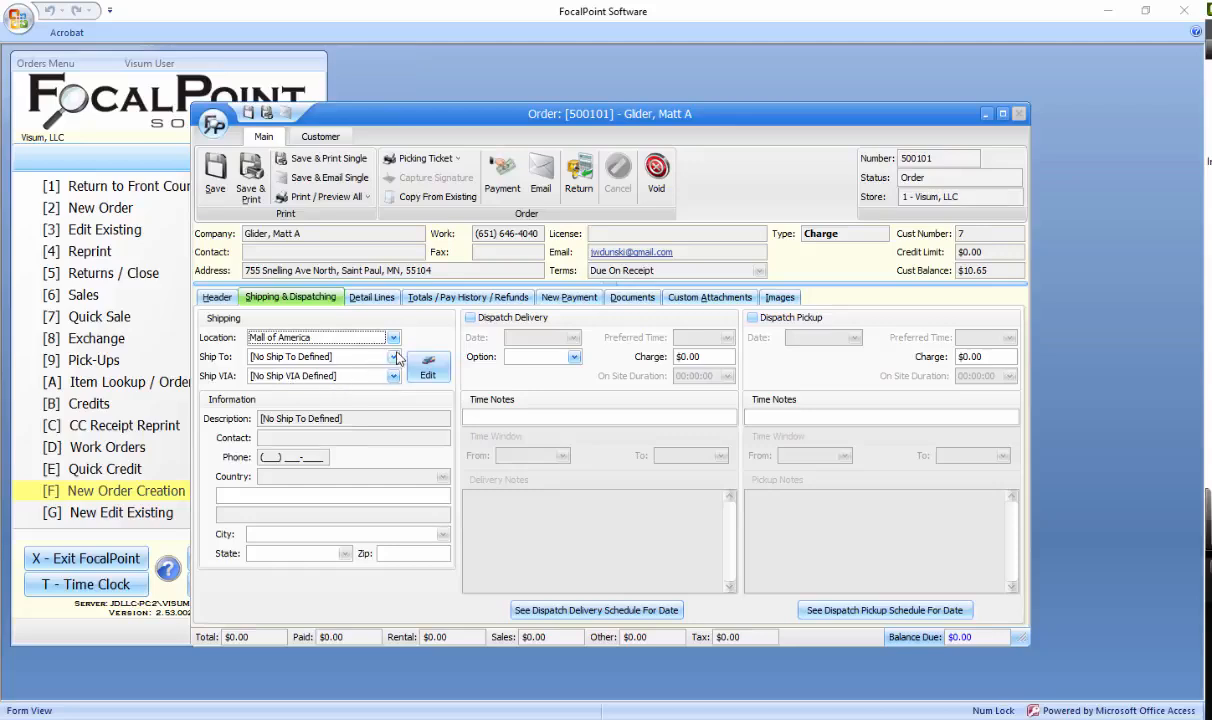
left_click(394, 357)
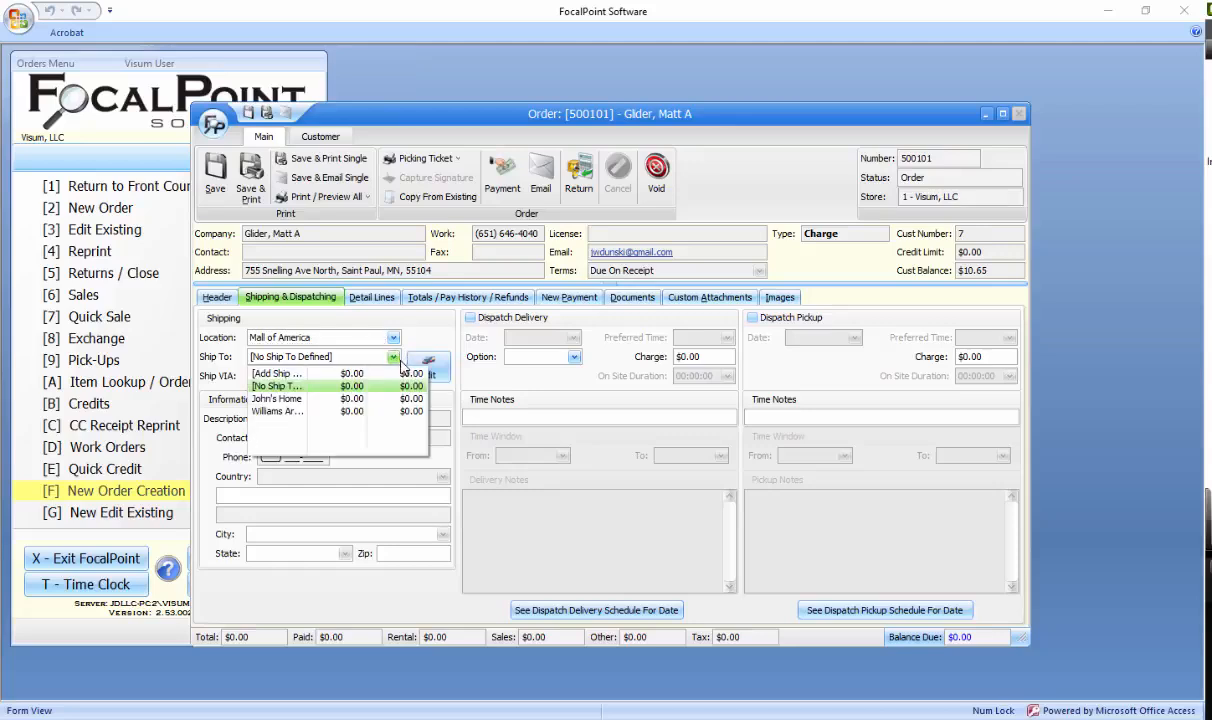
left_click(284, 411)
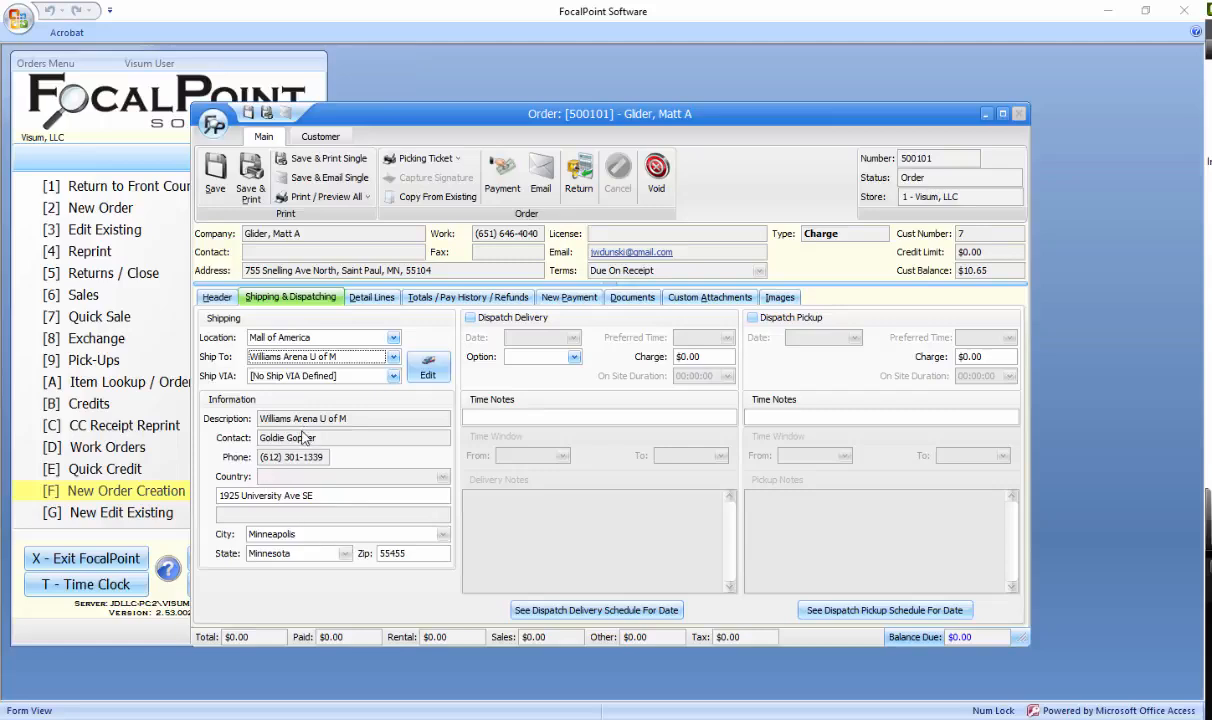
left_click(393, 376)
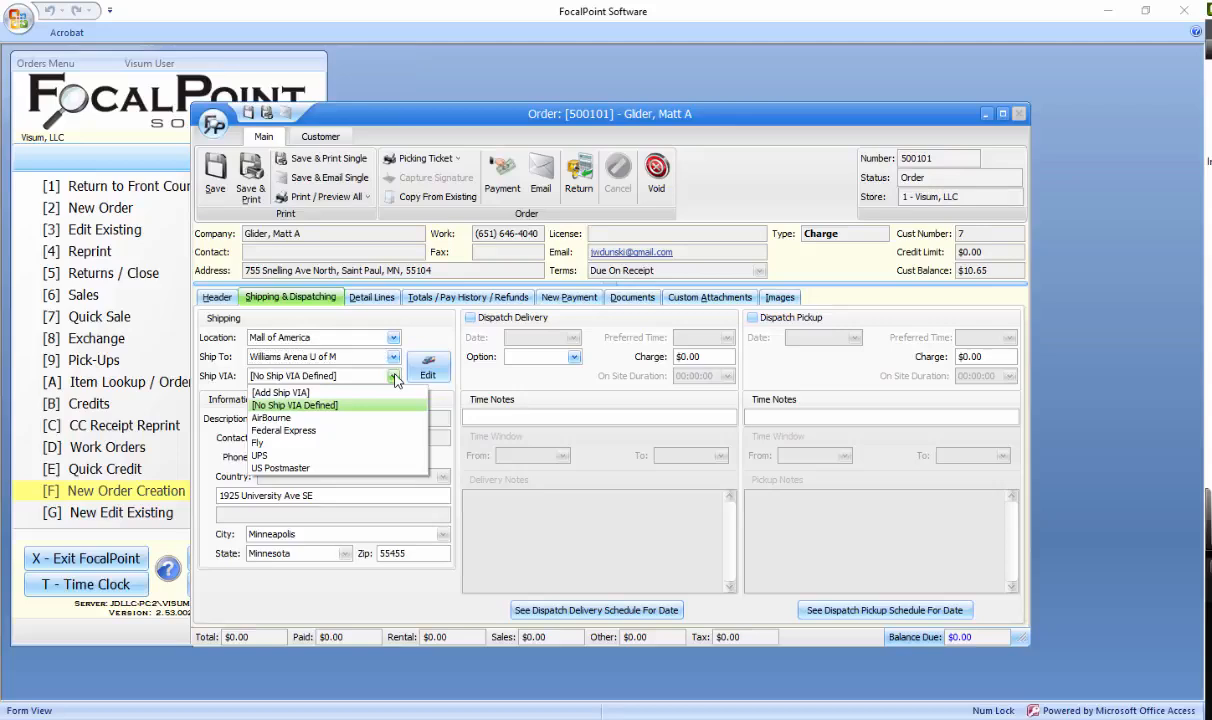
left_click(395, 377)
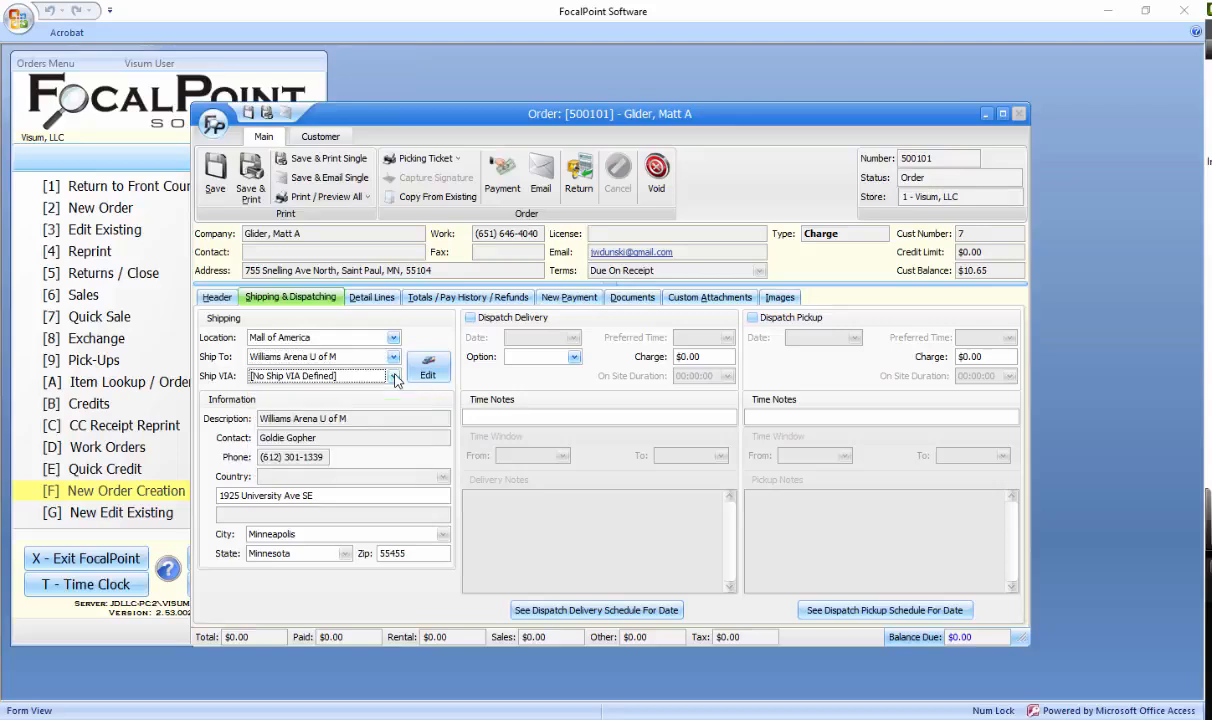
Step: Enable dispatch delivery and dispatch pickup for the order, and view the dispatch delivery schedule for its date
left_click(471, 318)
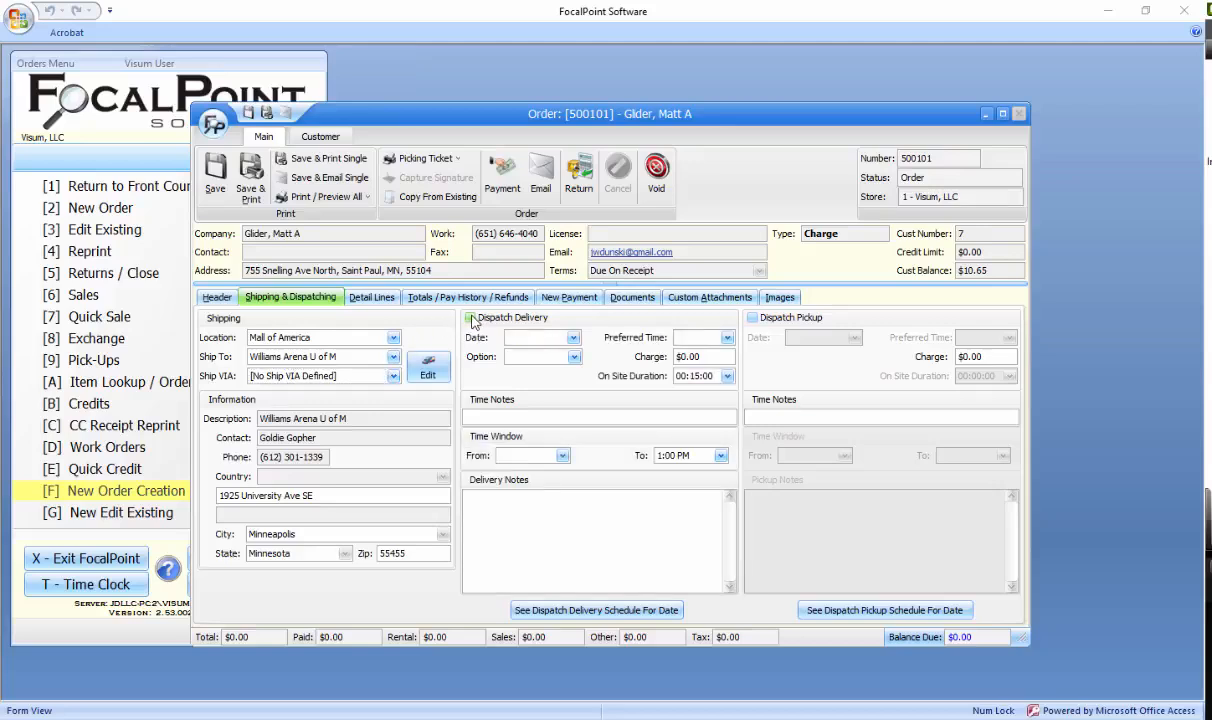
left_click(752, 318)
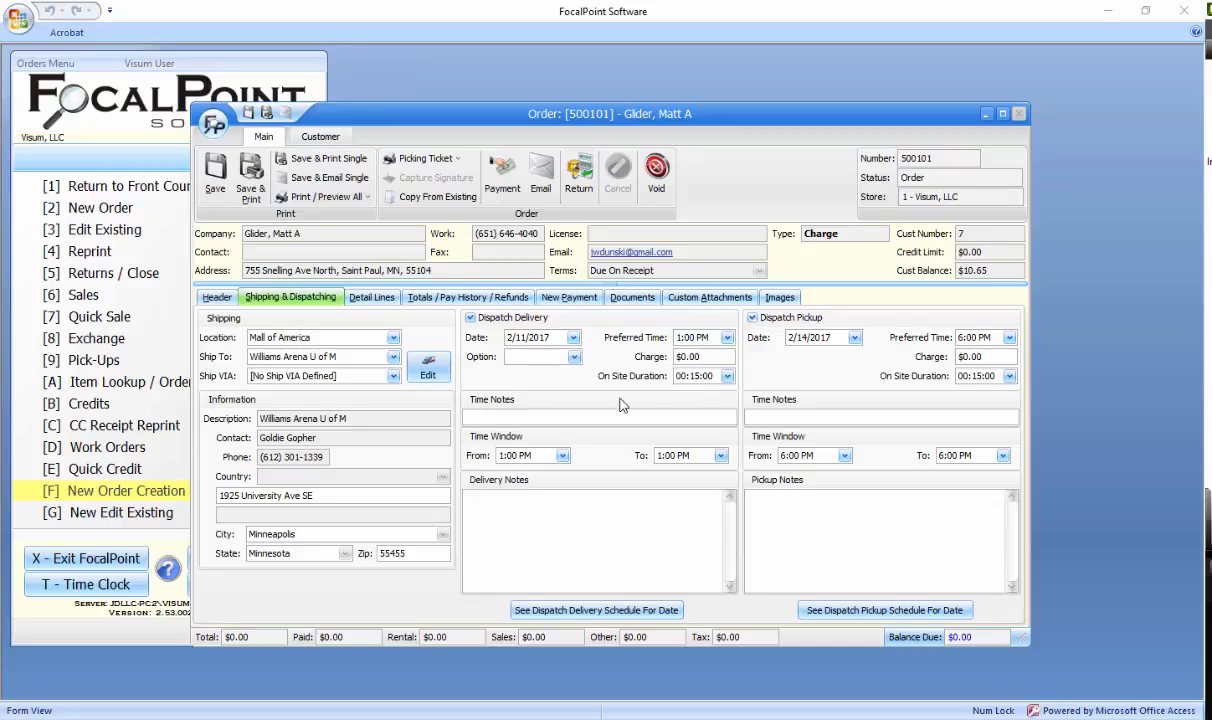
left_click(586, 611)
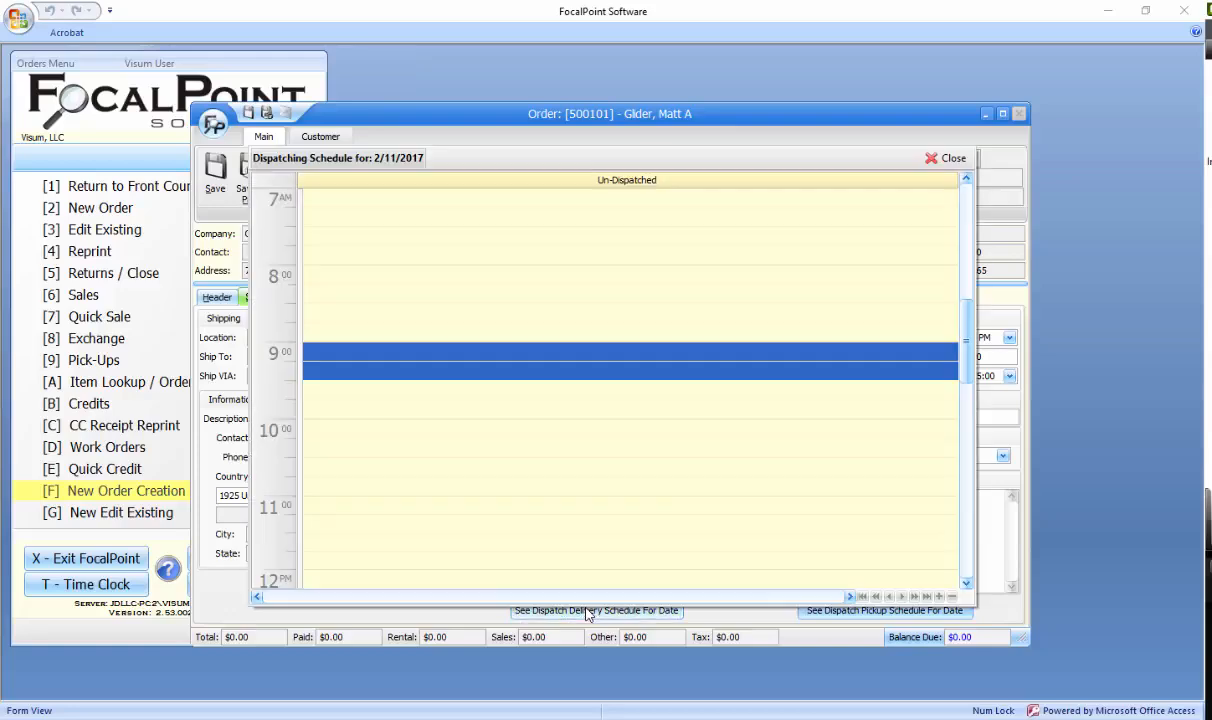
left_click(942, 159)
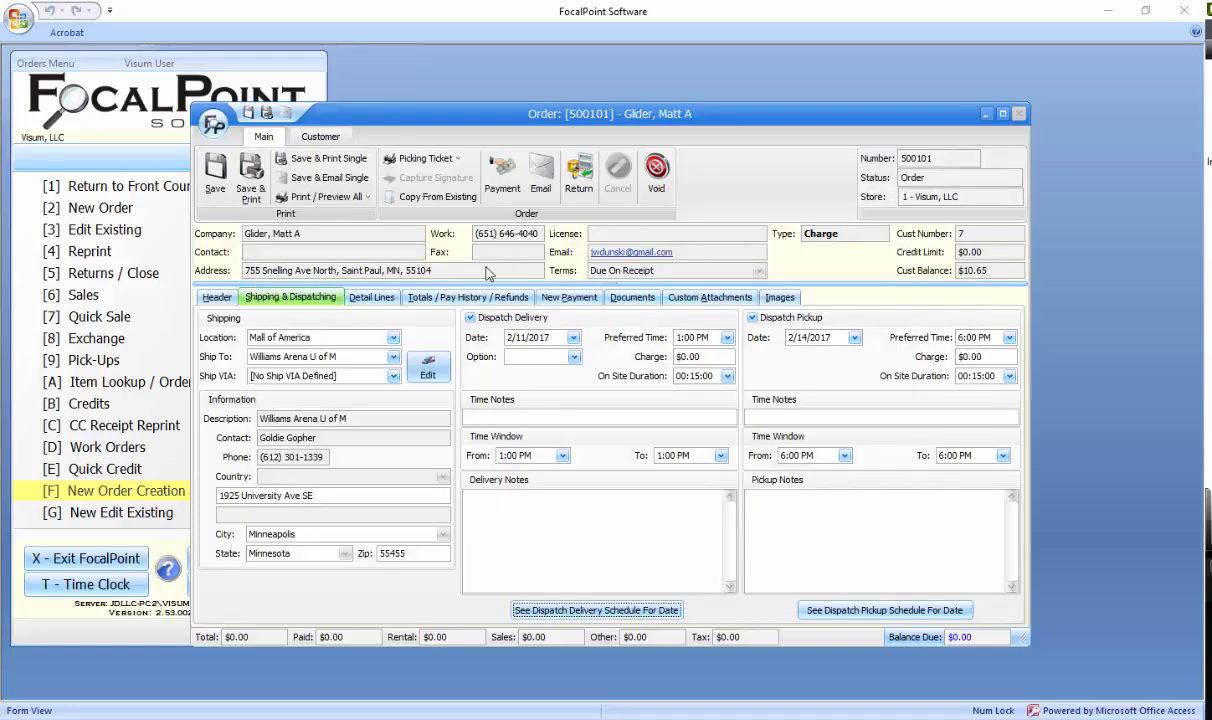
Step: Examine the rental item search options available from the order's detail lines
left_click(375, 298)
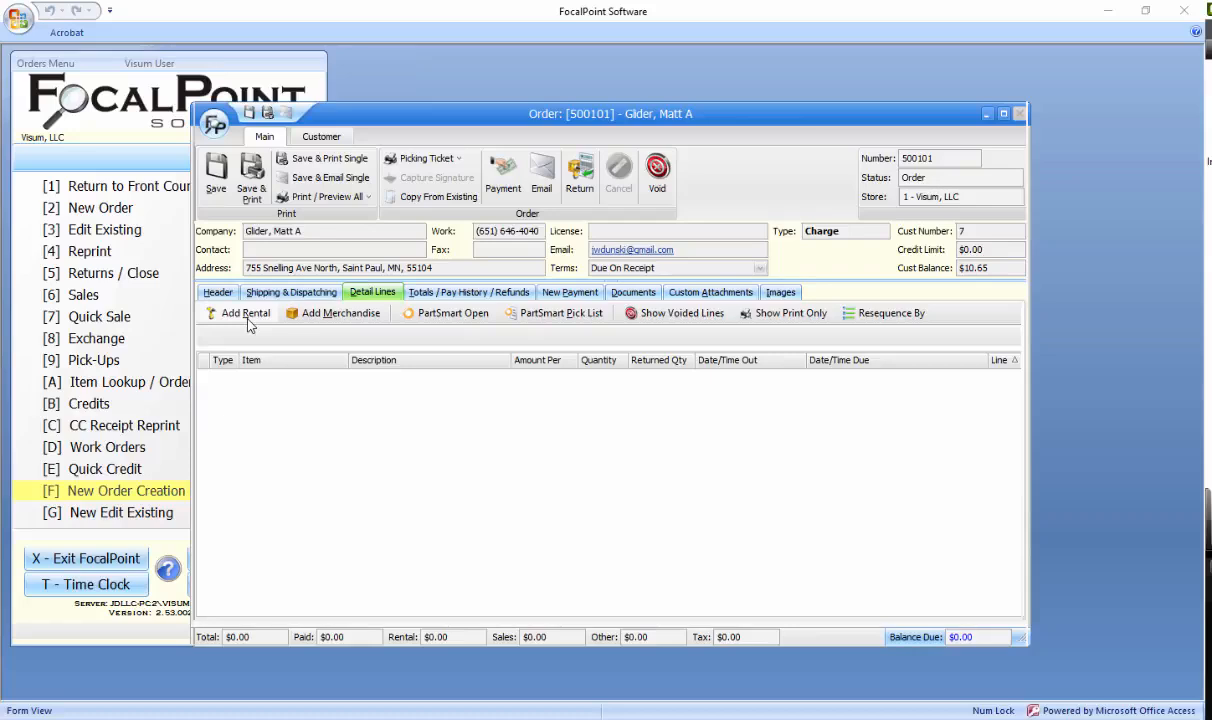
left_click(248, 319)
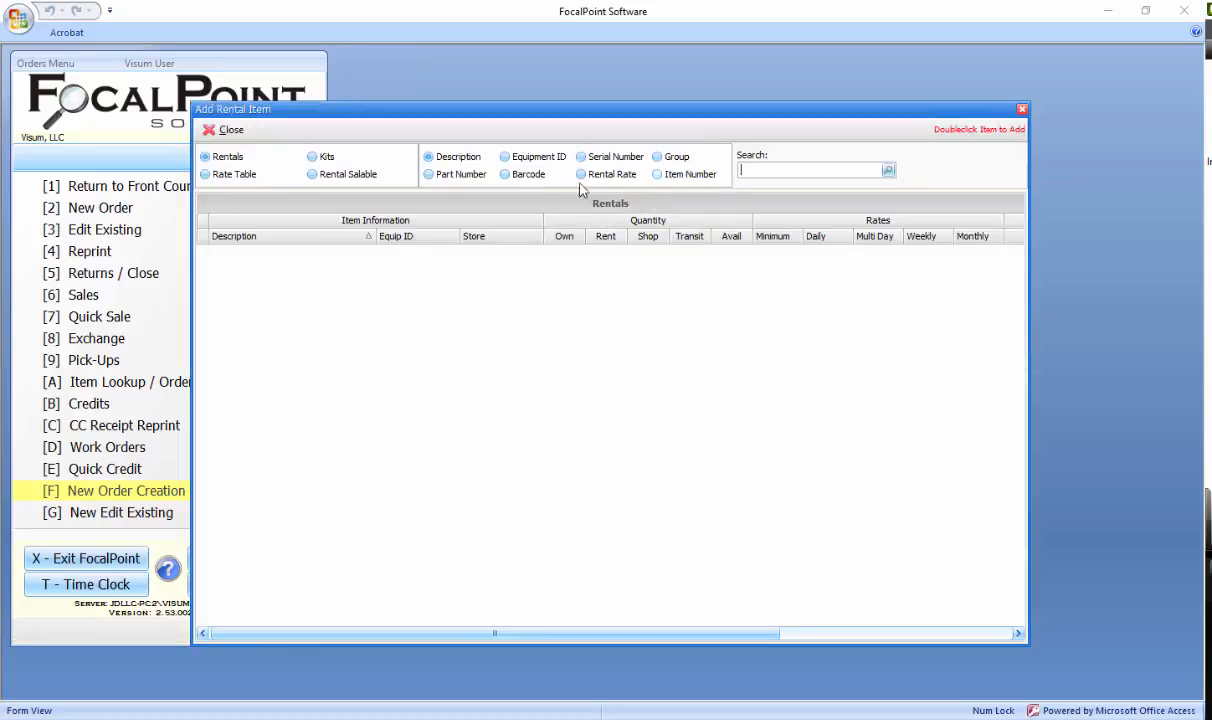
left_click(225, 130)
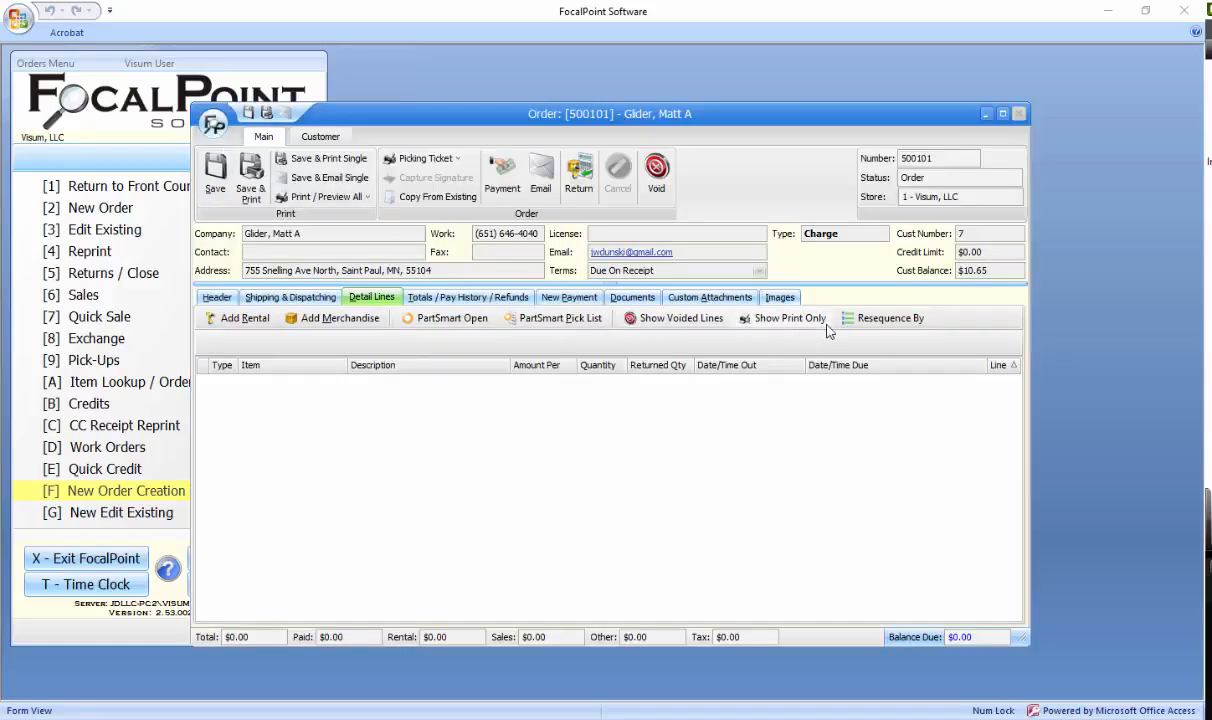
Step: Add the 185 CFM Compressor #2 rental to the order as a kit, accepting its meter-out reading and including the Air Hose .75 Inch
left_click(238, 320)
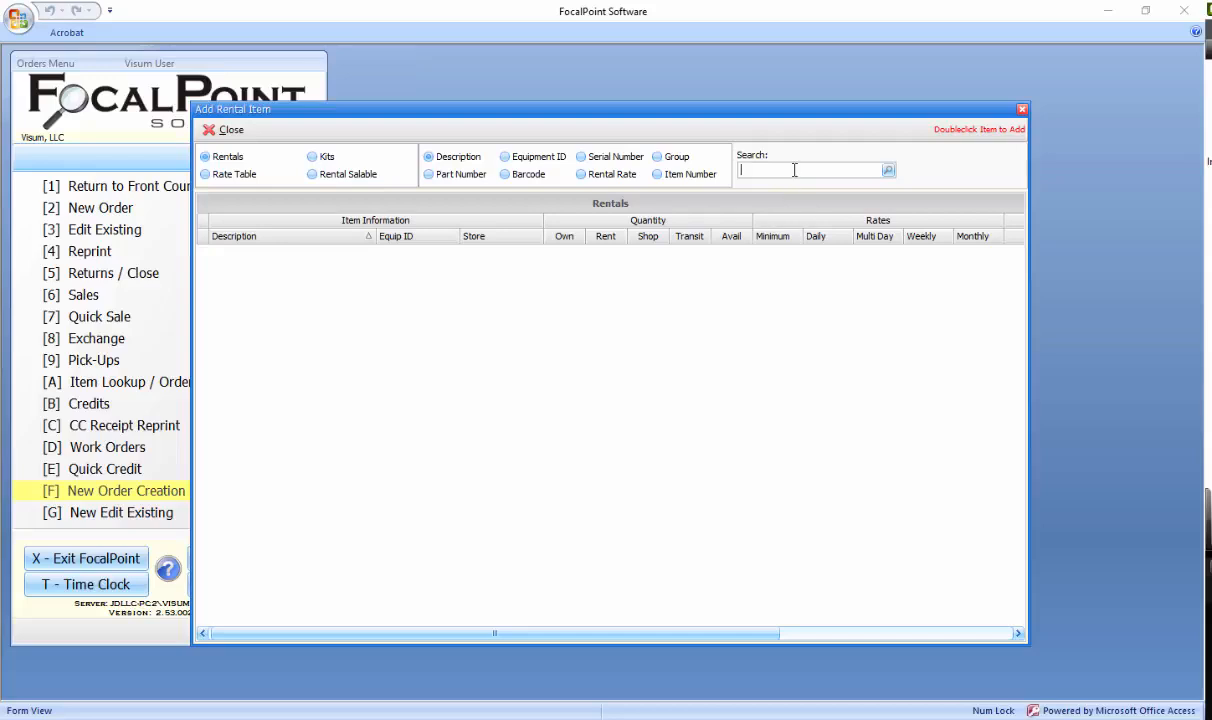
type("%")
key("Return")
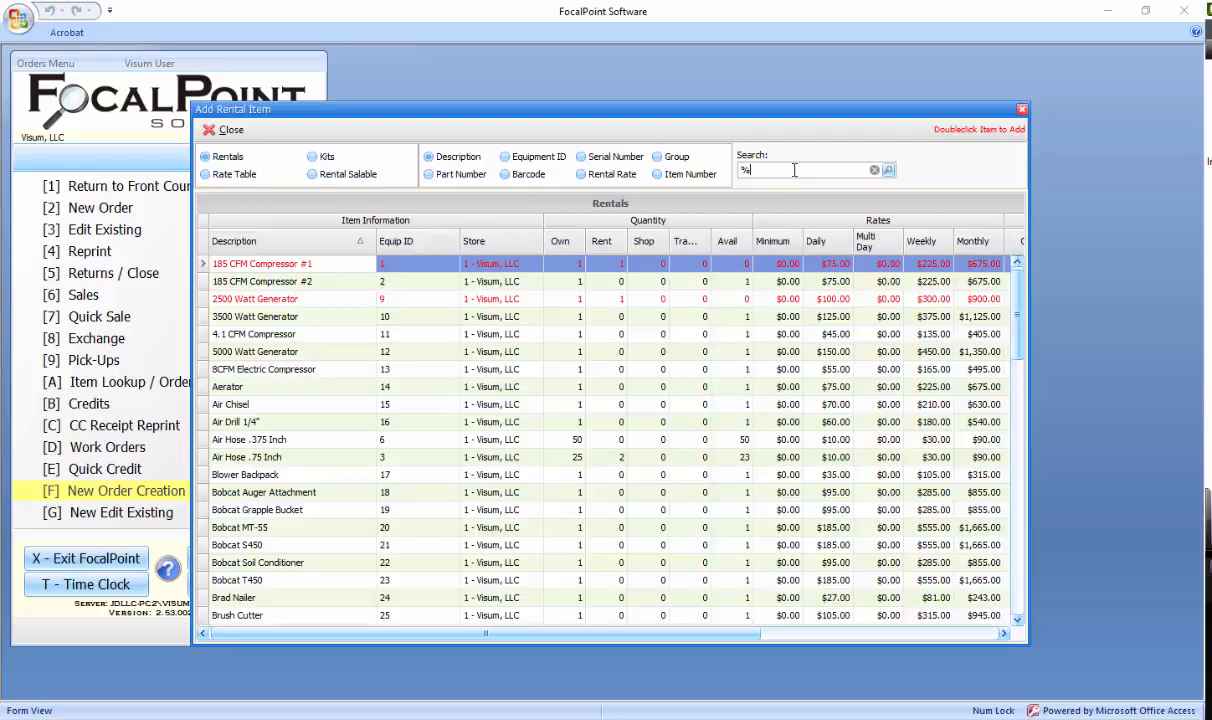
double_click(263, 283)
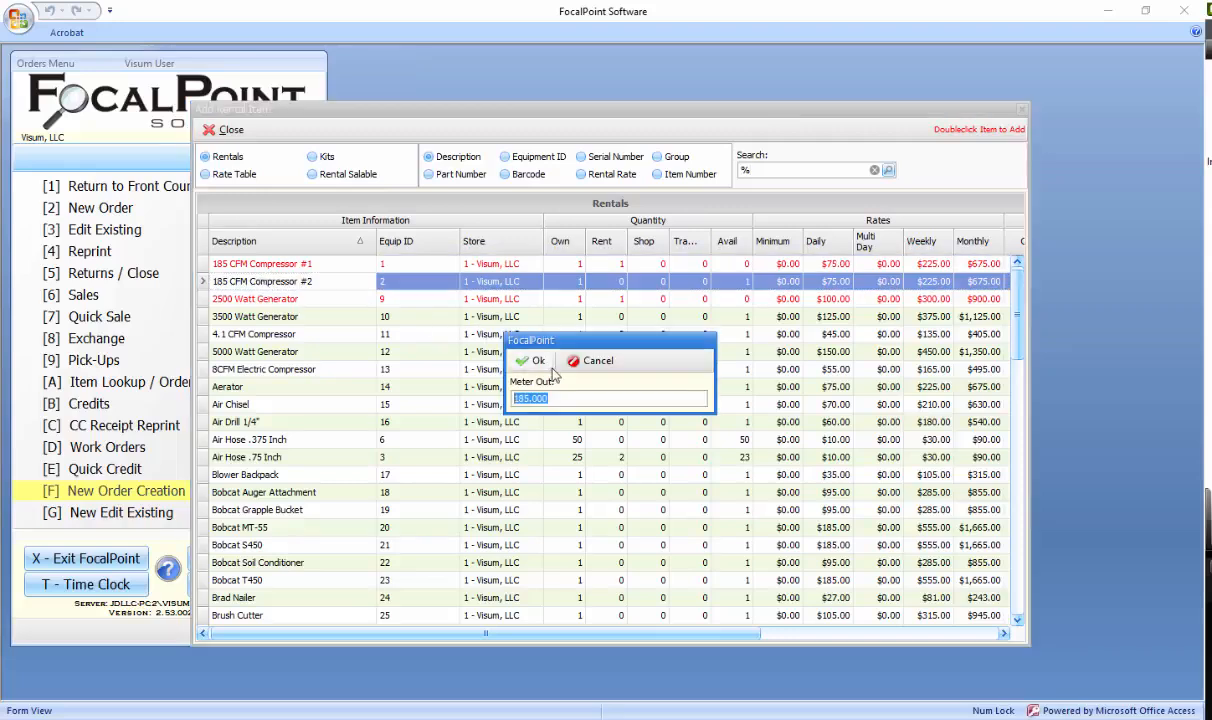
left_click(533, 361)
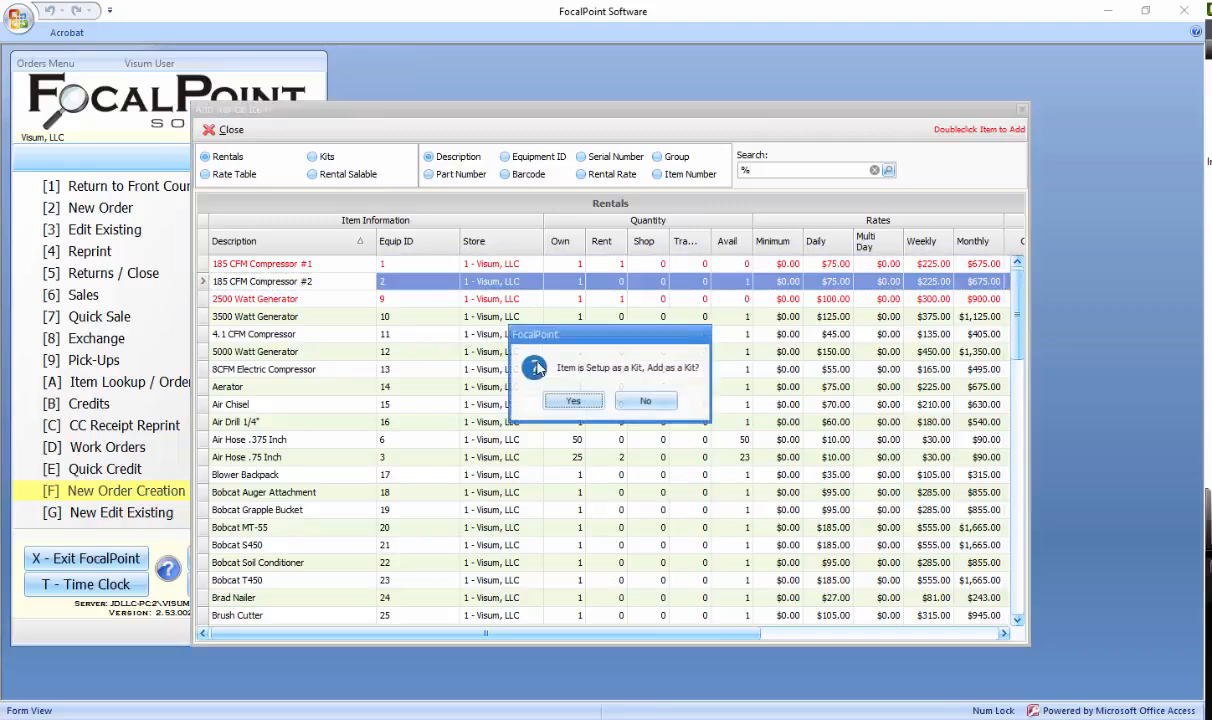
left_click(574, 401)
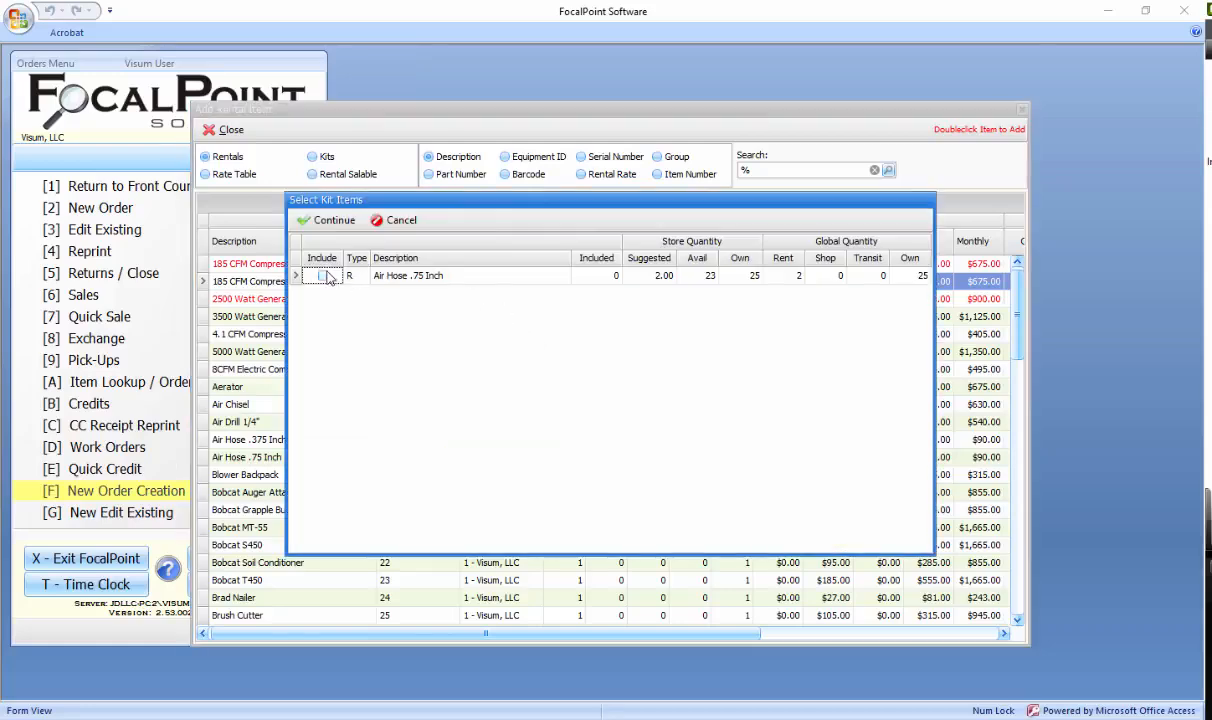
left_click(322, 276)
left_click(328, 220)
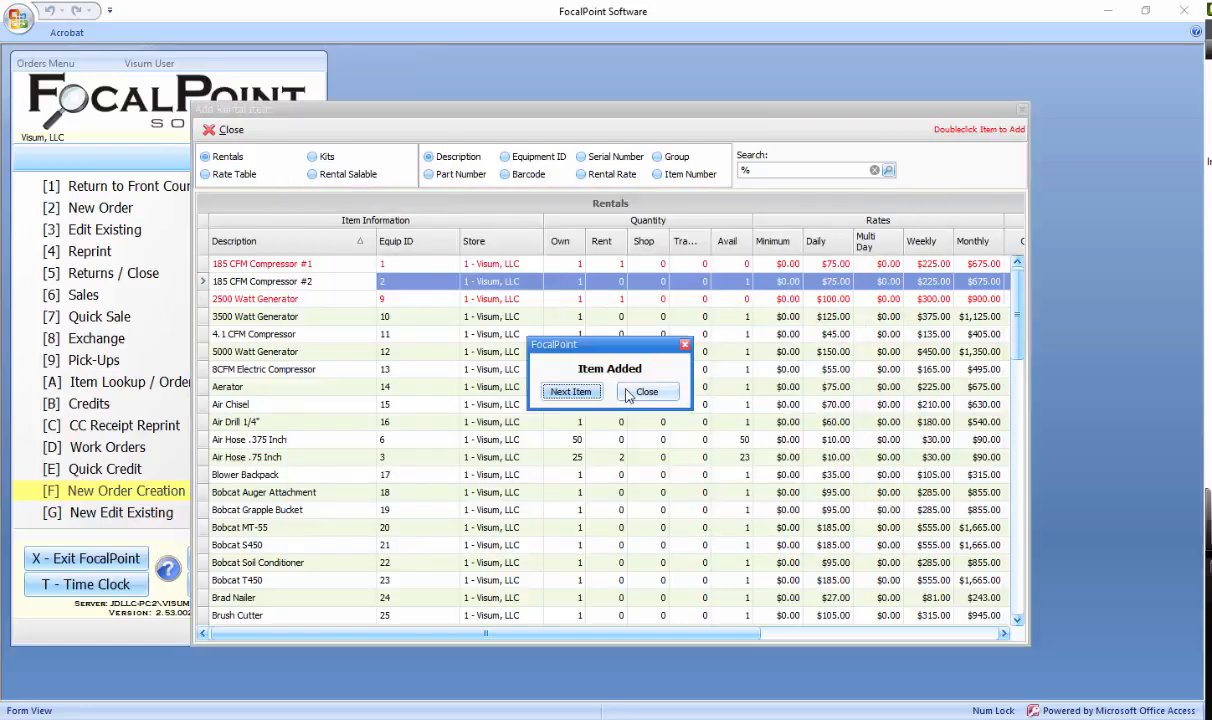
left_click(578, 393)
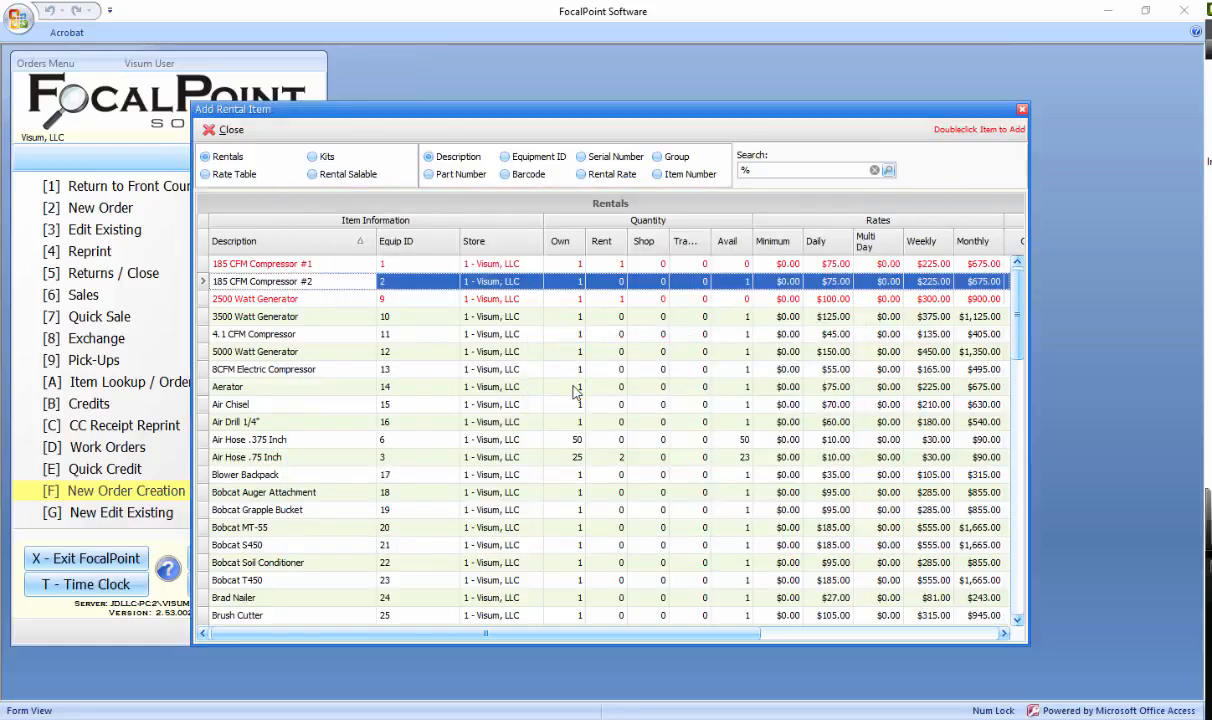
Step: Add the 4.1 CFM Compressor rental to the order and return to the detail lines
double_click(262, 330)
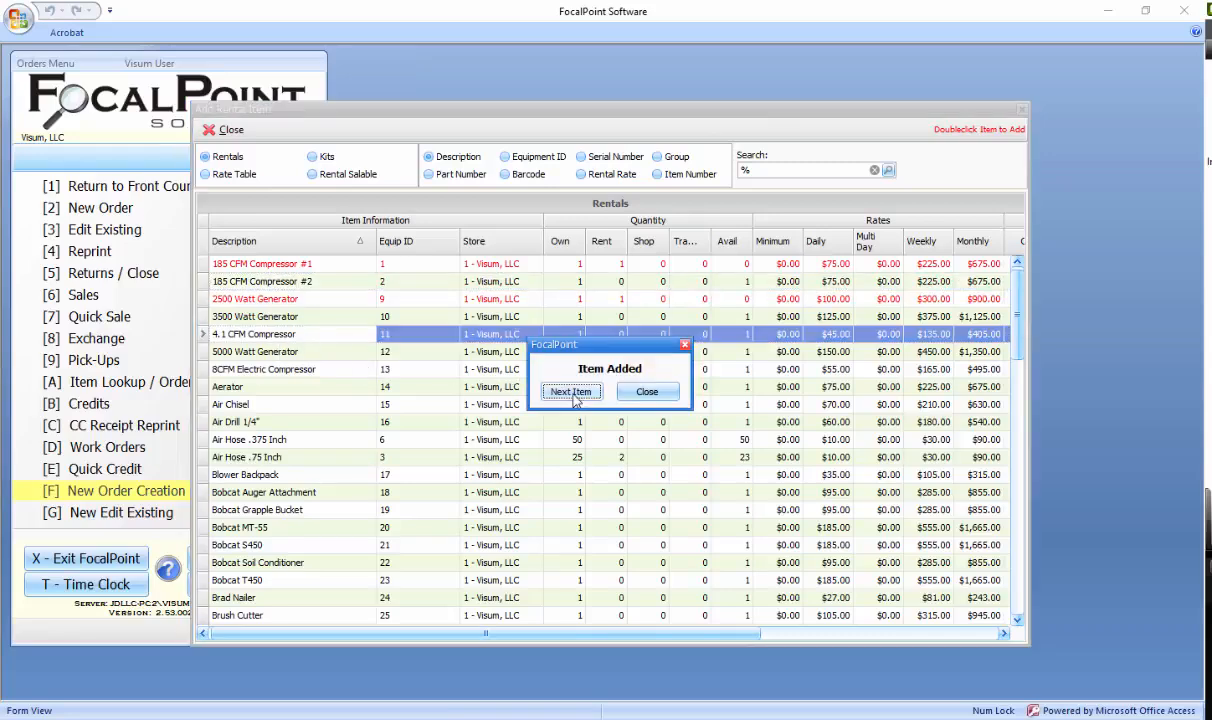
left_click(571, 392)
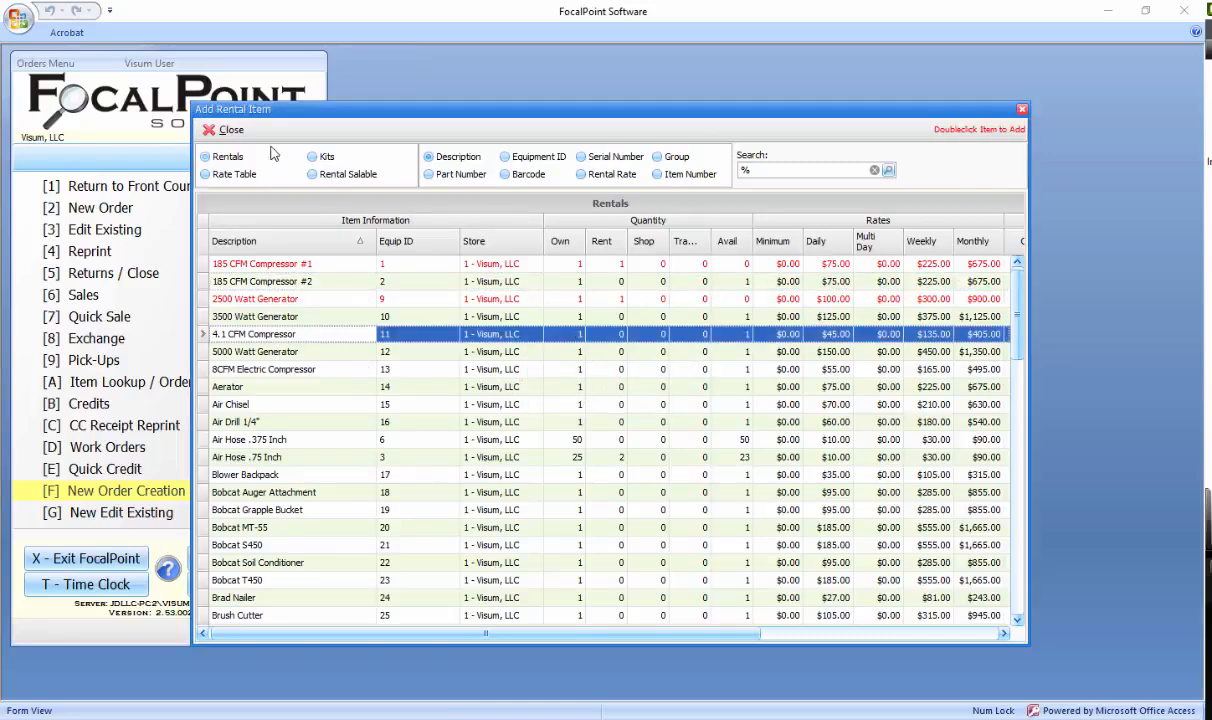
left_click(224, 129)
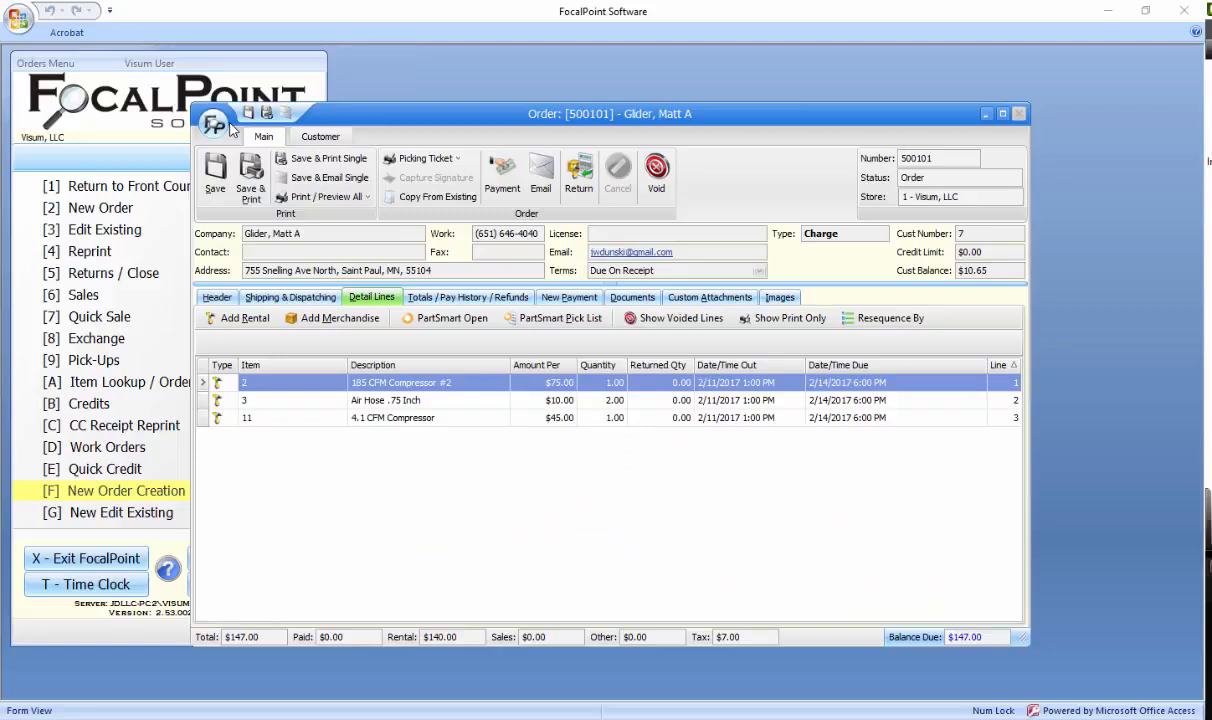
Step: Examine the 185 CFM Compressor #2 line's description, rental dates, rate charges and pricing override without saving, and view the actions available for the line
right_click(416, 386)
left_click(432, 389)
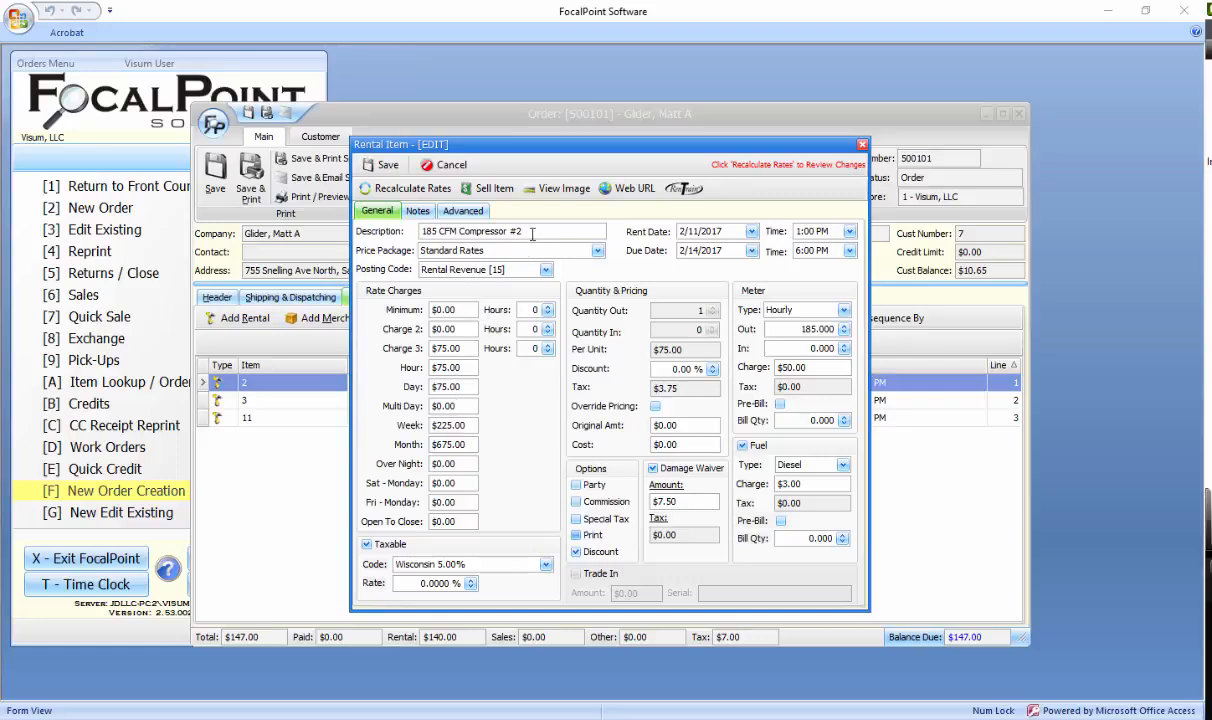
left_click_drag(533, 233, 398, 253)
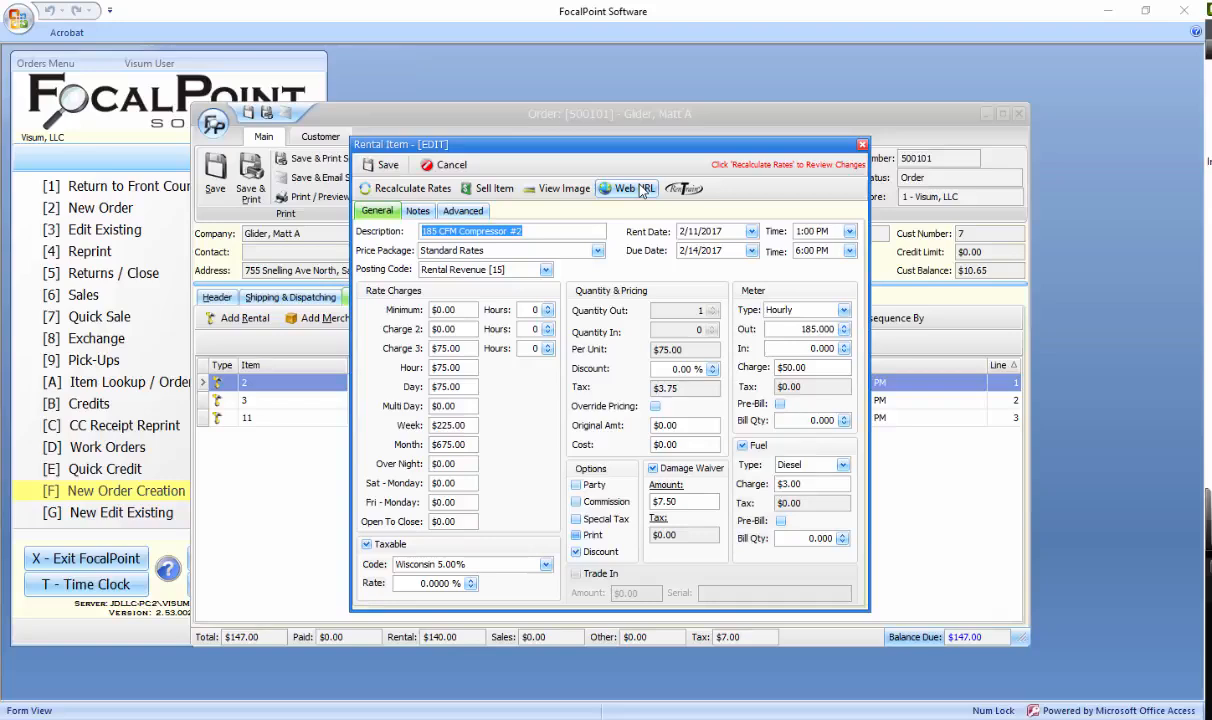
left_click(543, 234)
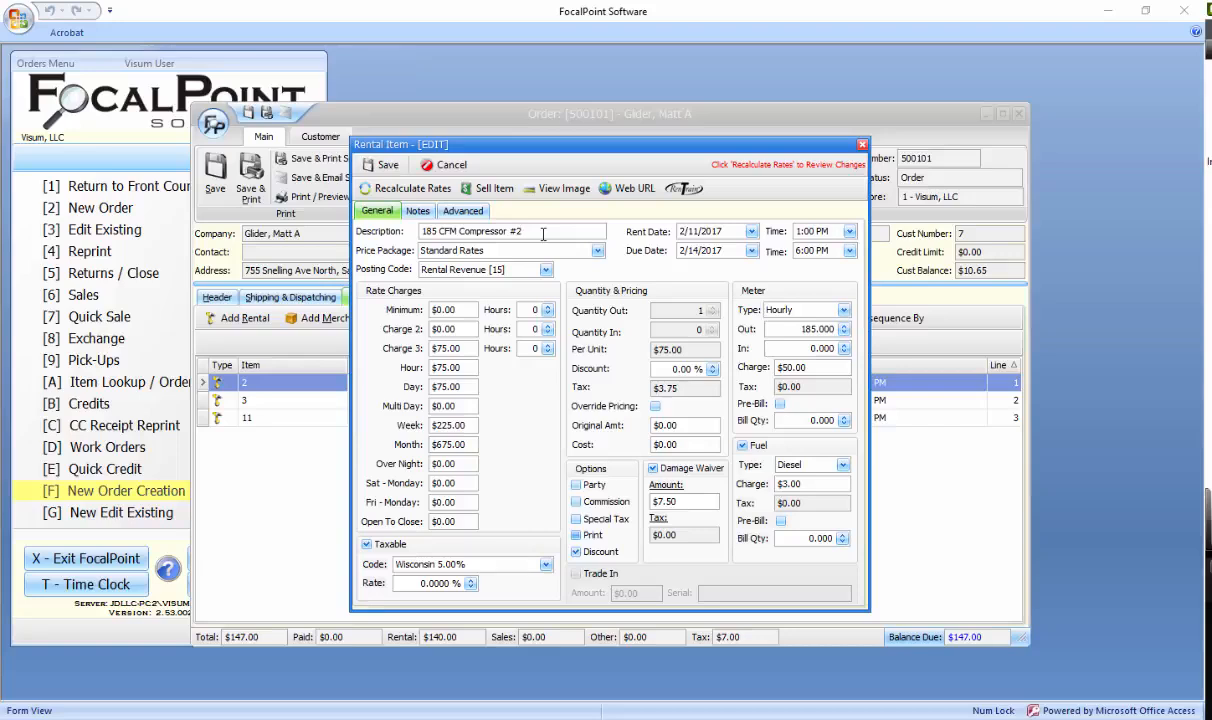
left_click_drag(521, 231, 403, 246)
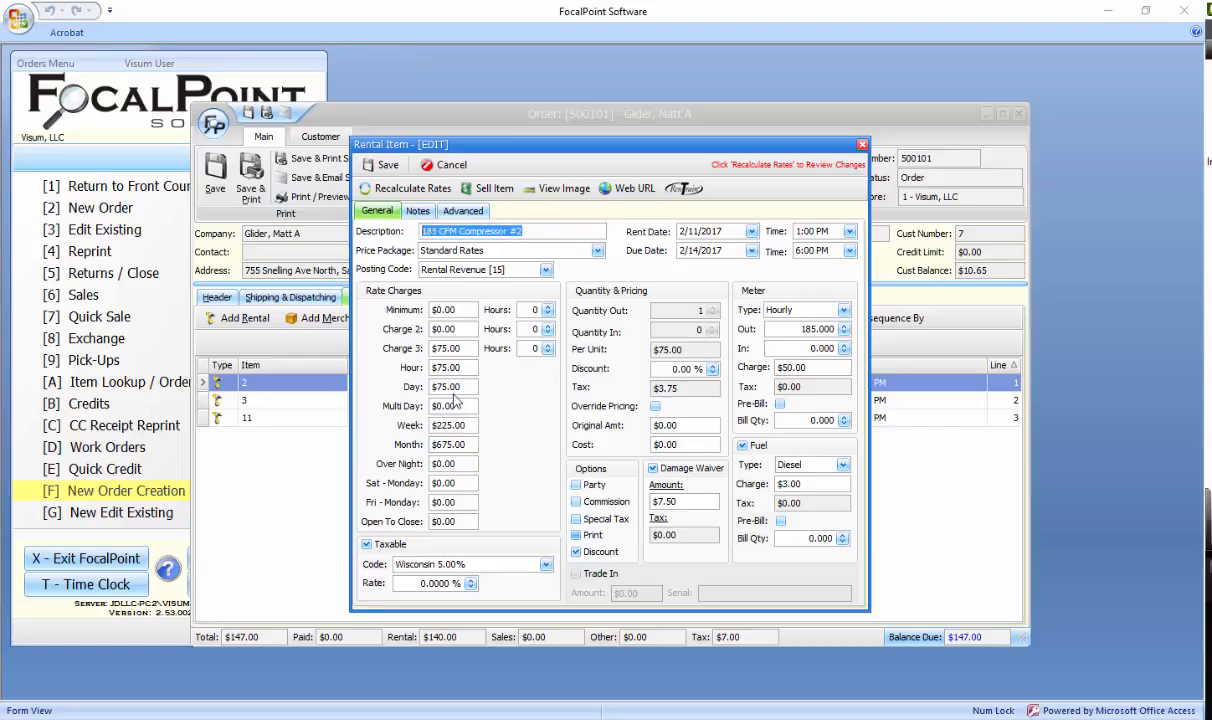
double_click(709, 231)
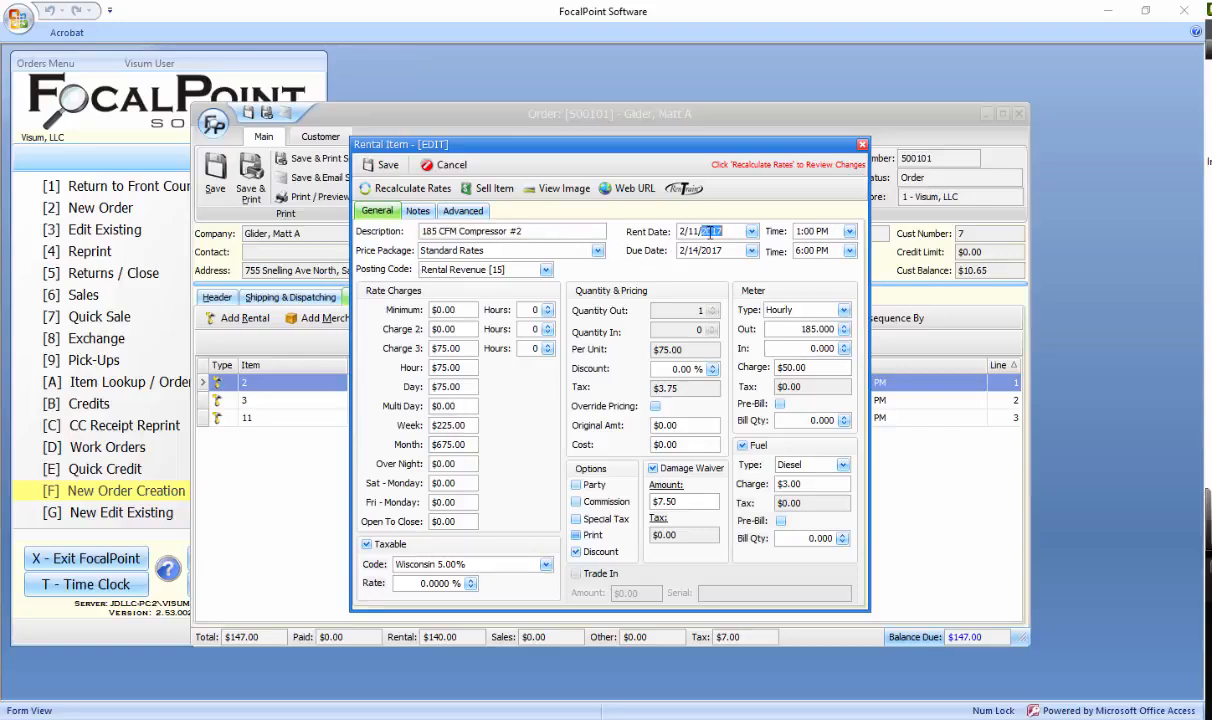
left_click(751, 251)
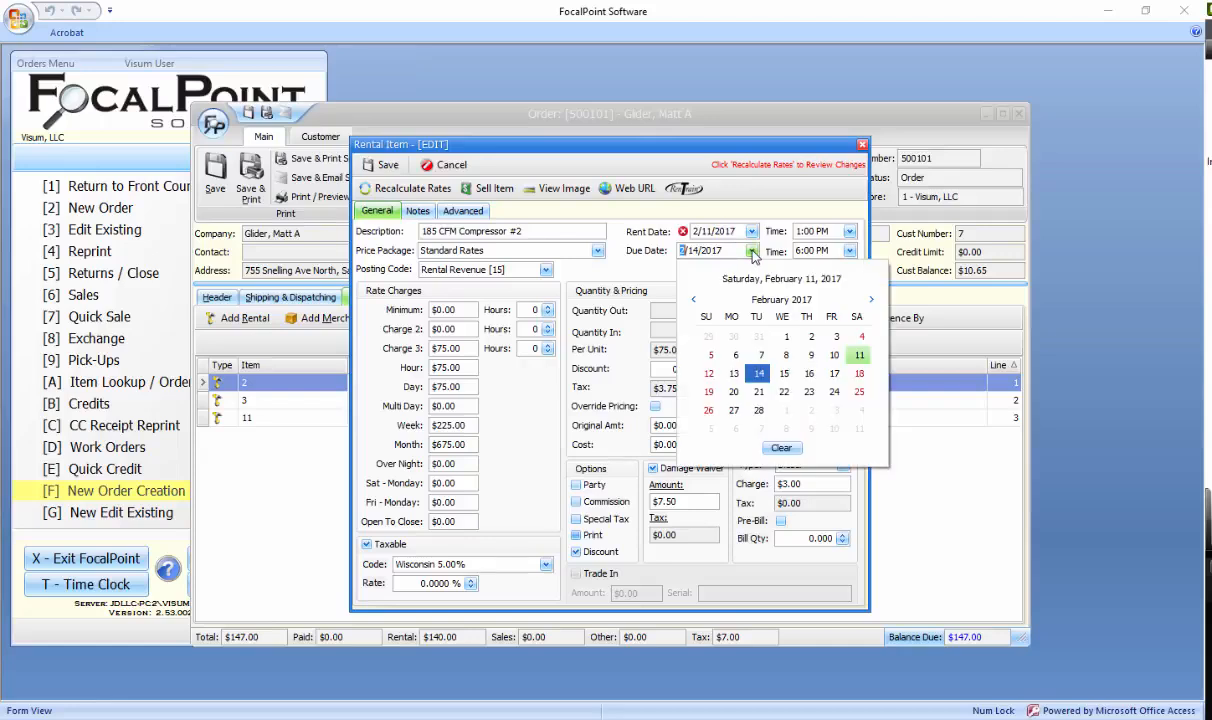
left_click(751, 251)
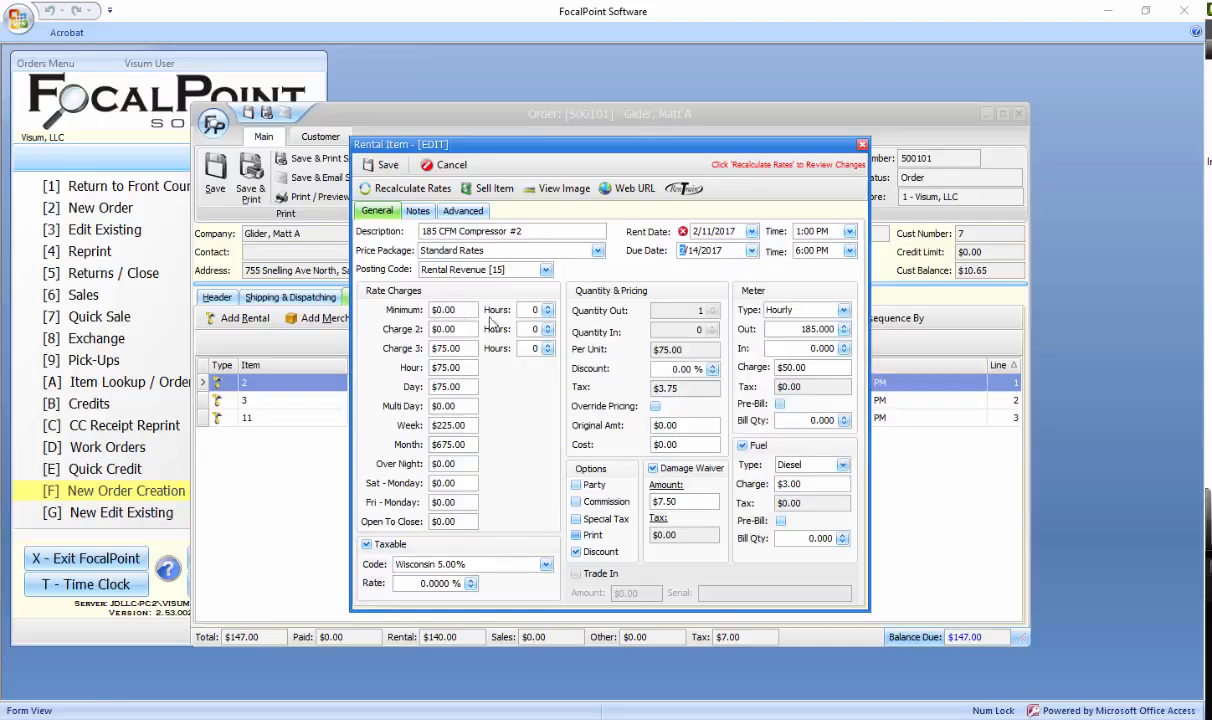
left_click(463, 310)
left_click(657, 408)
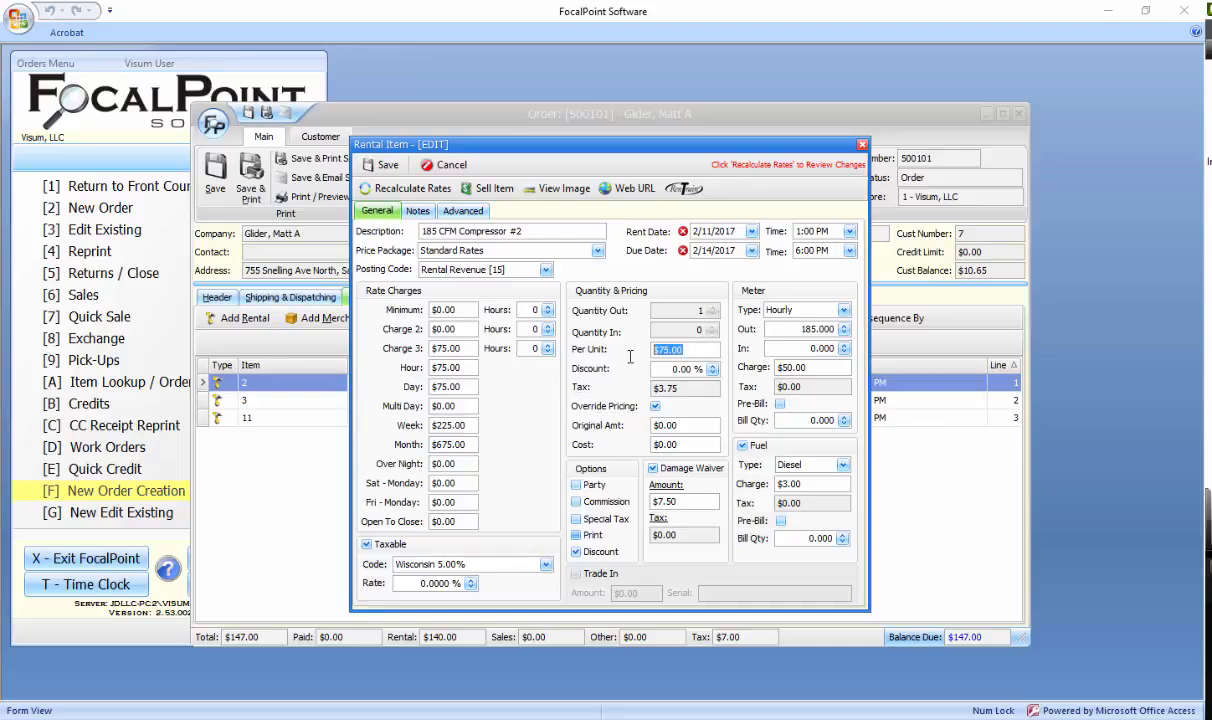
left_click(656, 407)
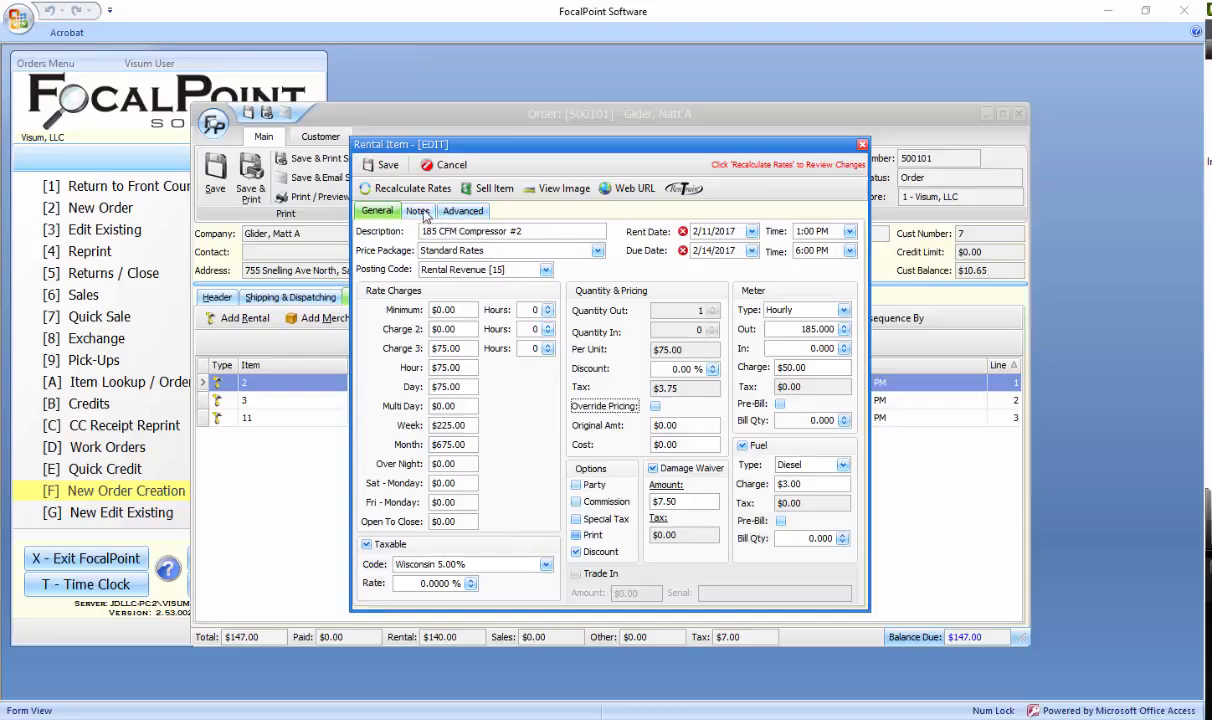
left_click(437, 165)
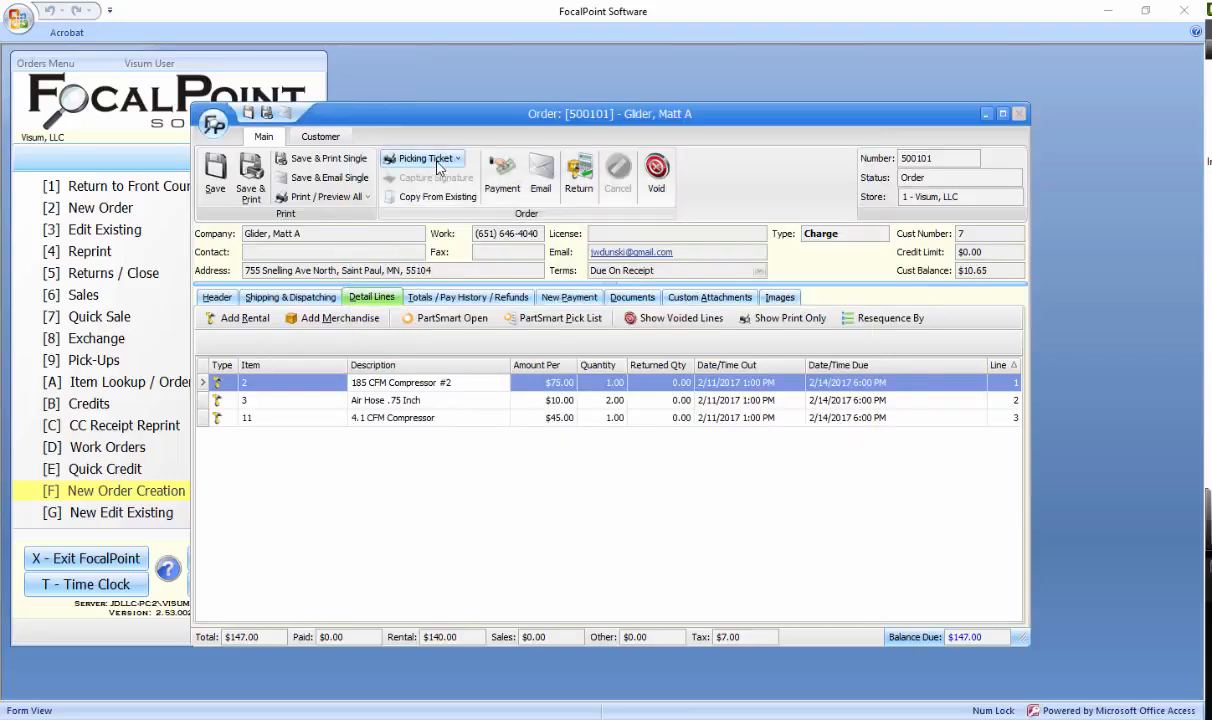
right_click(476, 383)
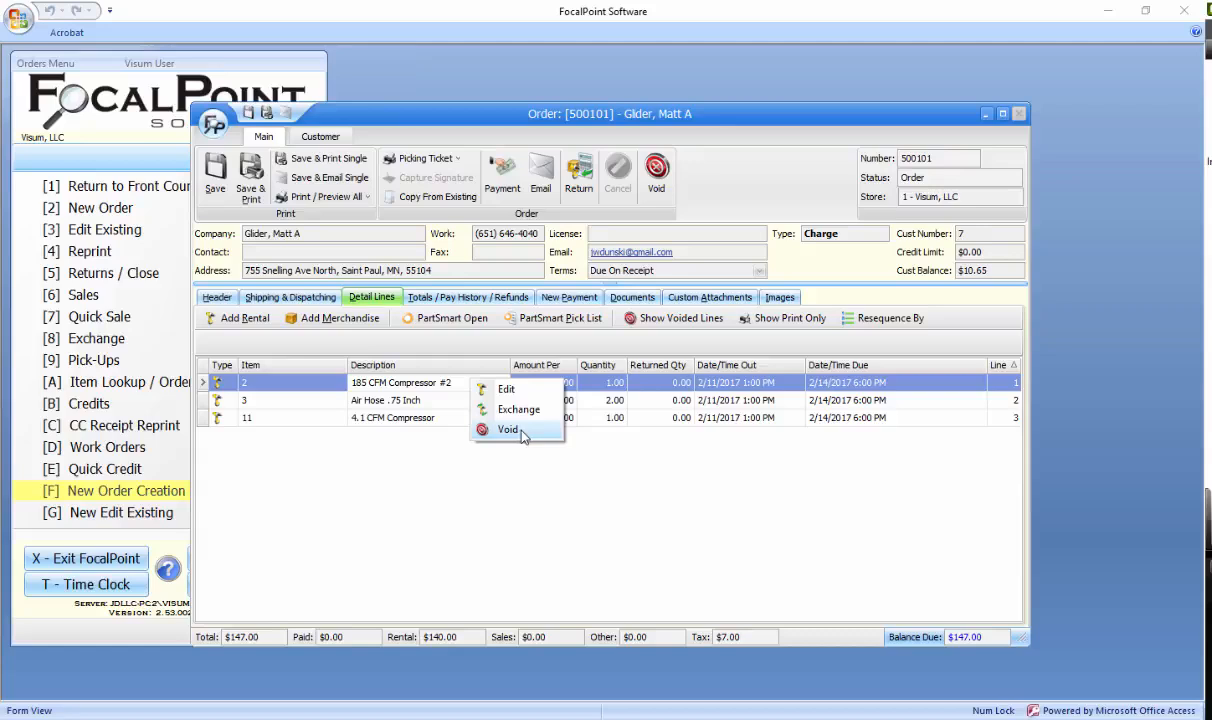
Step: List all merchandise with the % wildcard and add one Bulk Merch 2 to the order
left_click(347, 316)
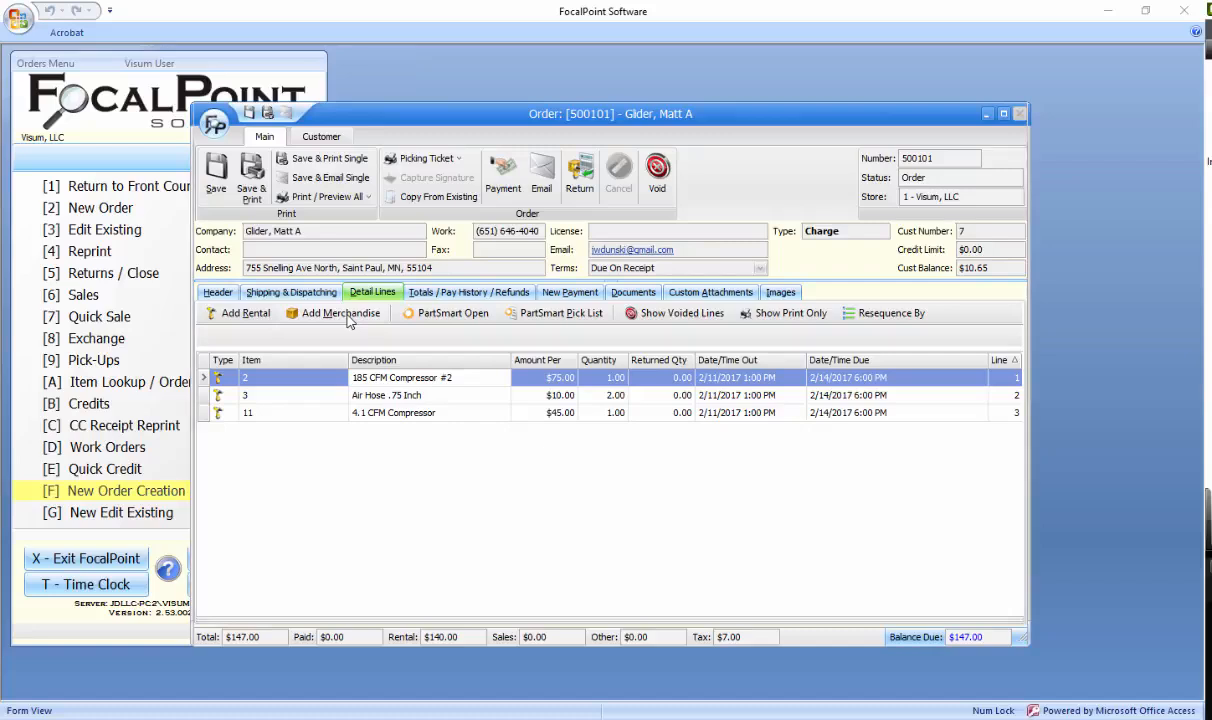
left_click(345, 316)
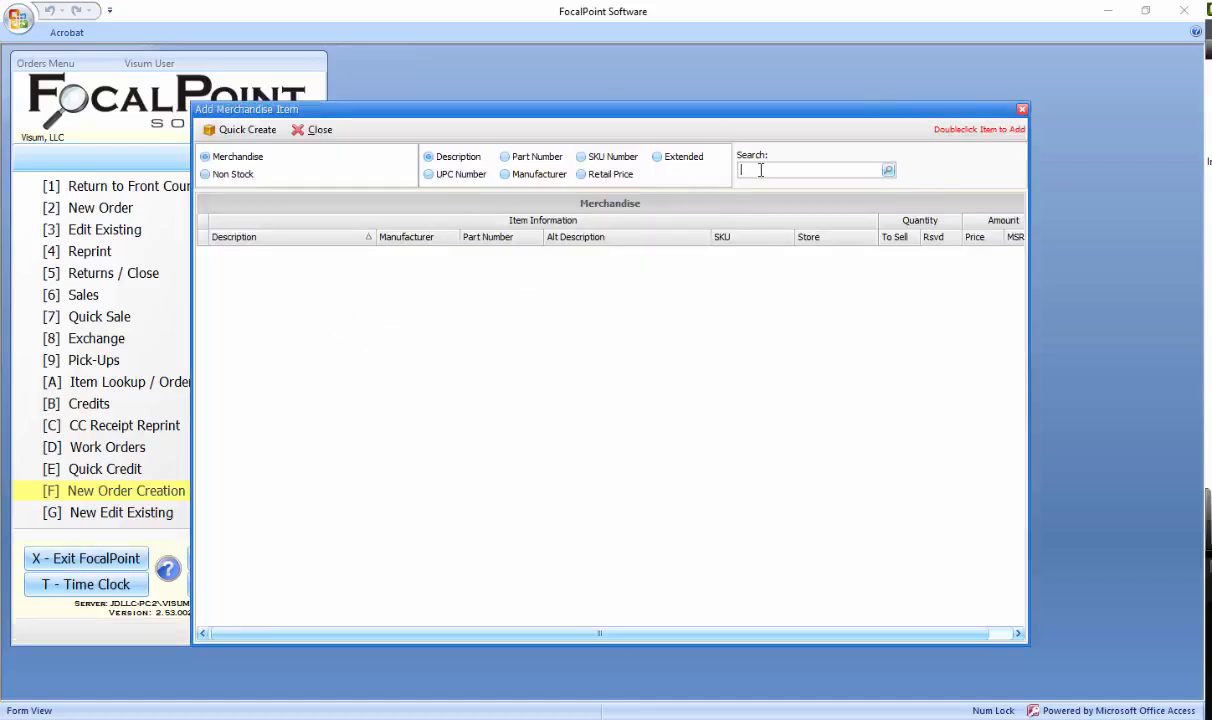
type("%")
key("Return")
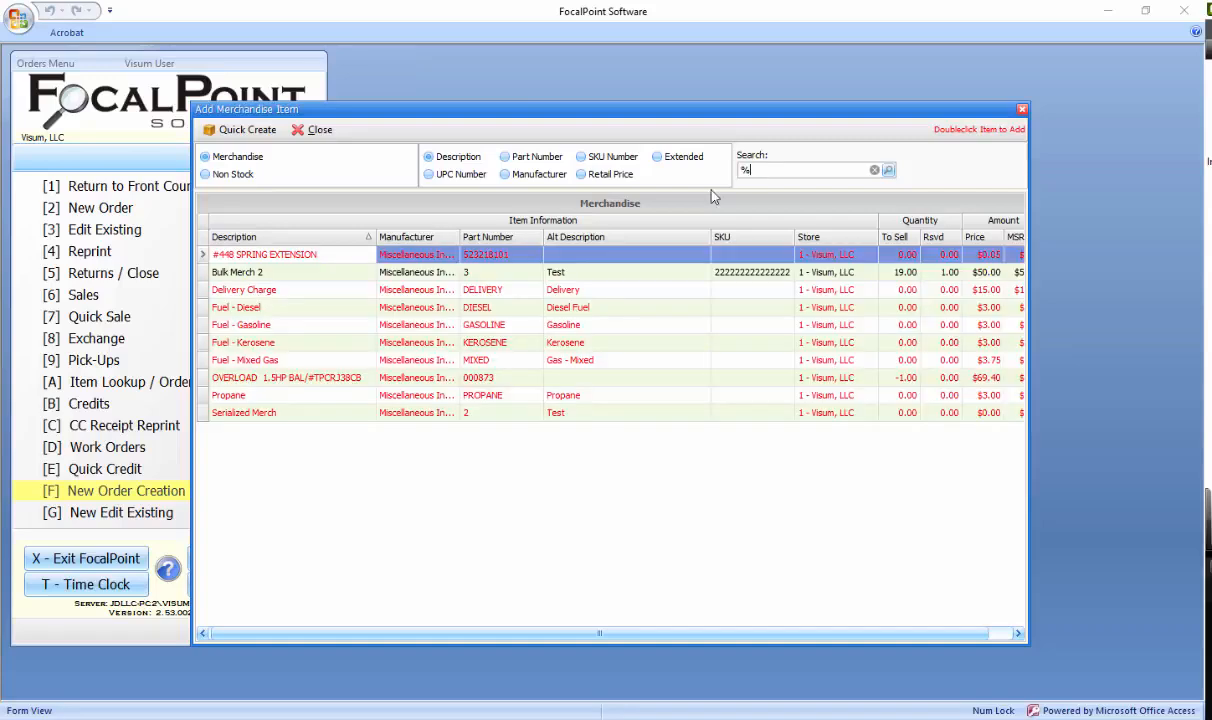
double_click(338, 275)
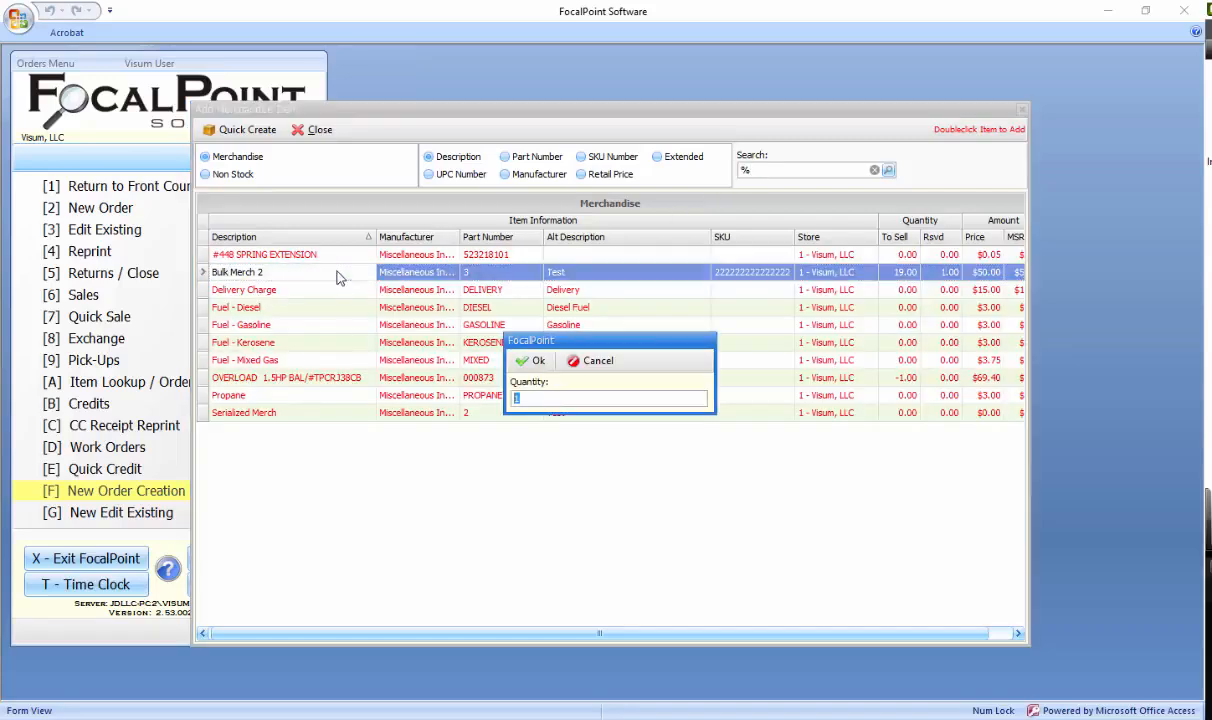
key("Return")
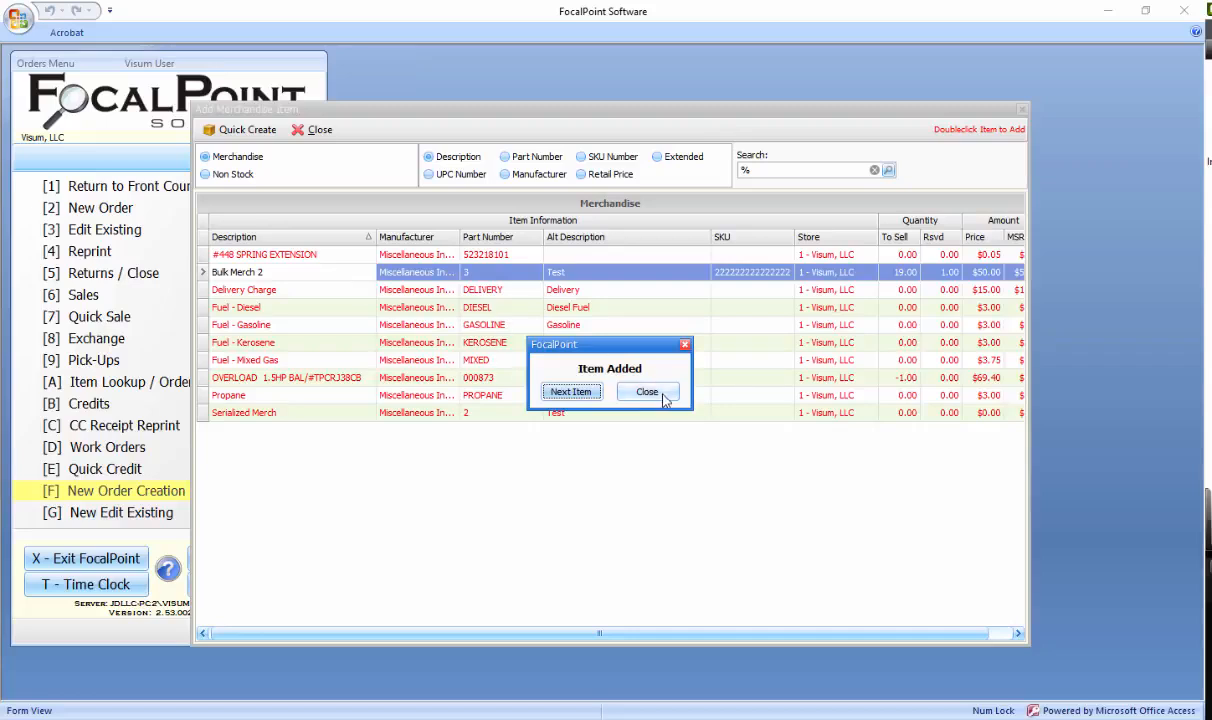
left_click(571, 394)
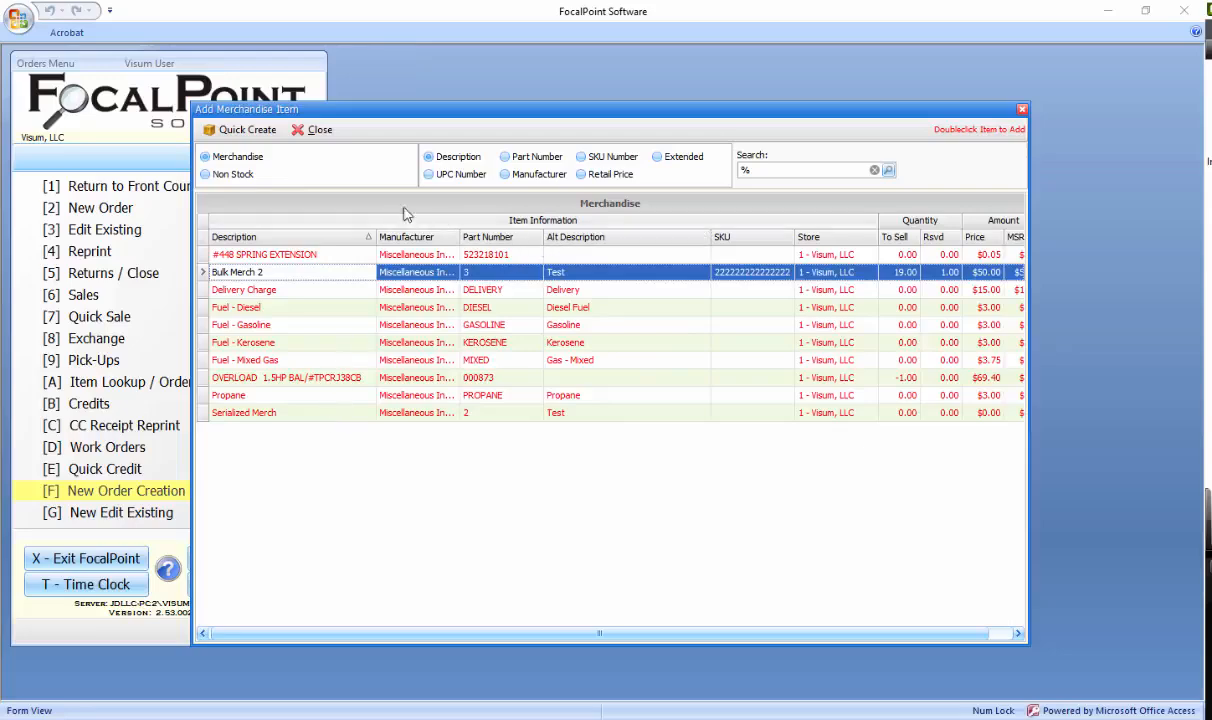
left_click(316, 131)
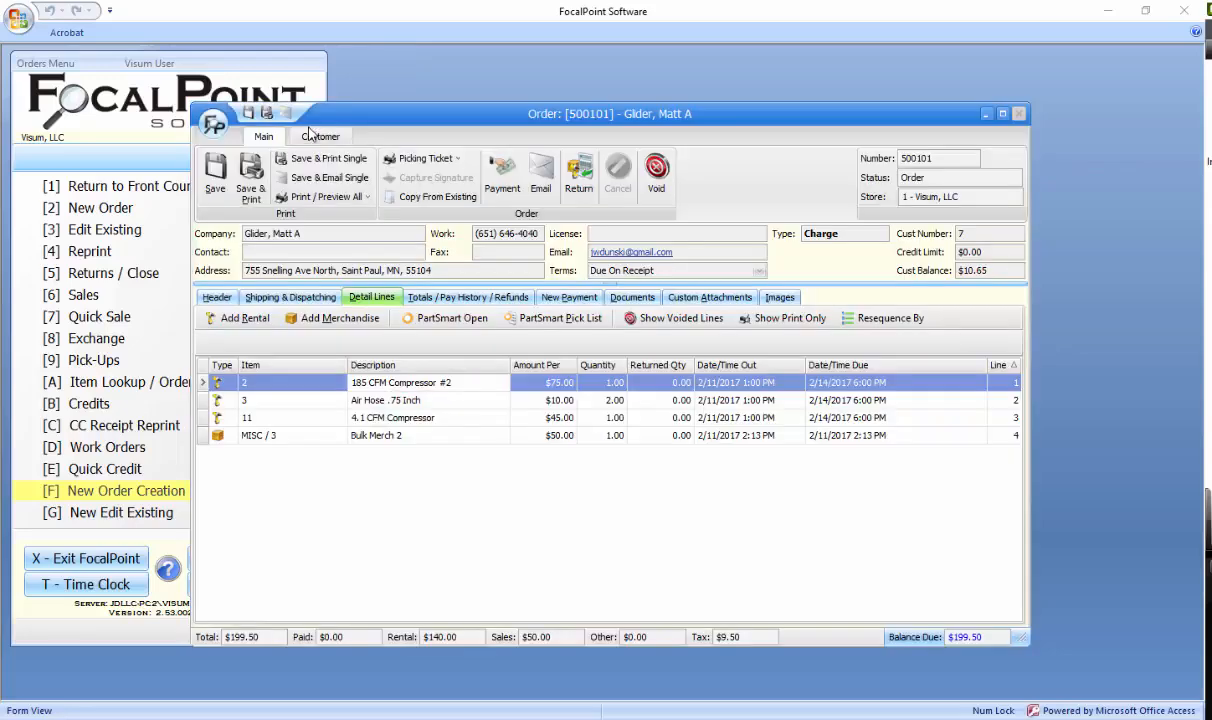
Step: Examine the Bulk Merch 2 line's edit details and its purchase order options, leaving the values as they are
right_click(395, 442)
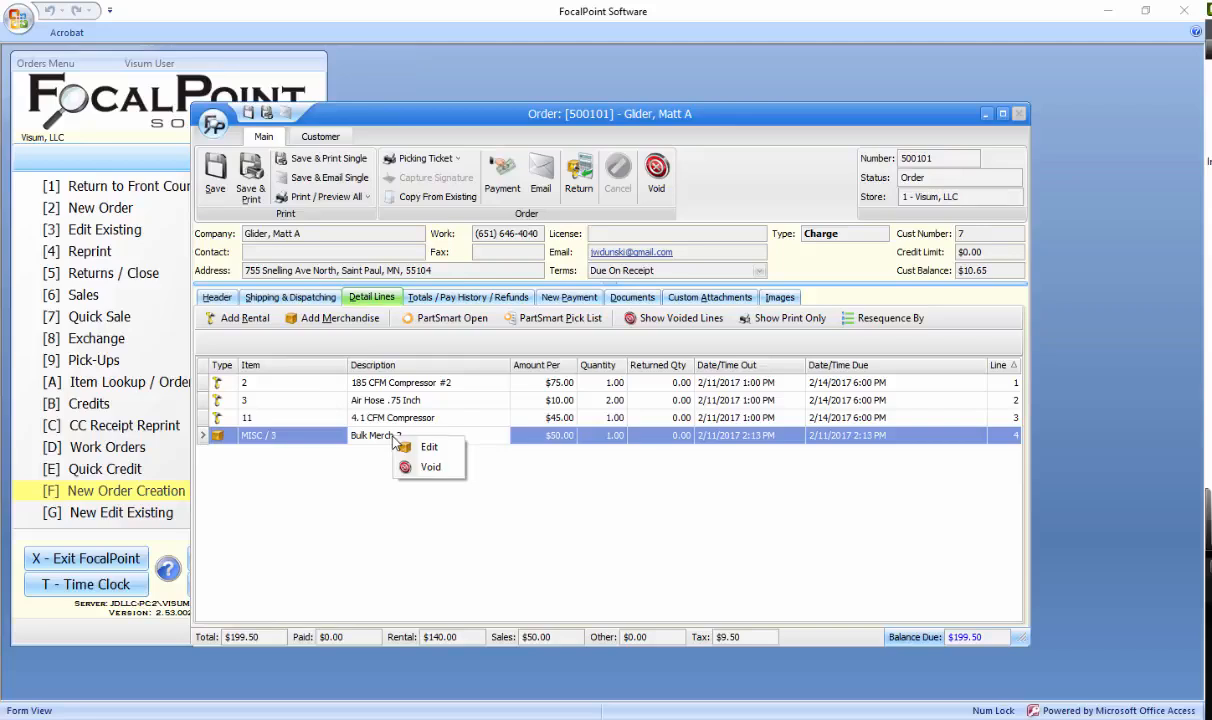
left_click(382, 442)
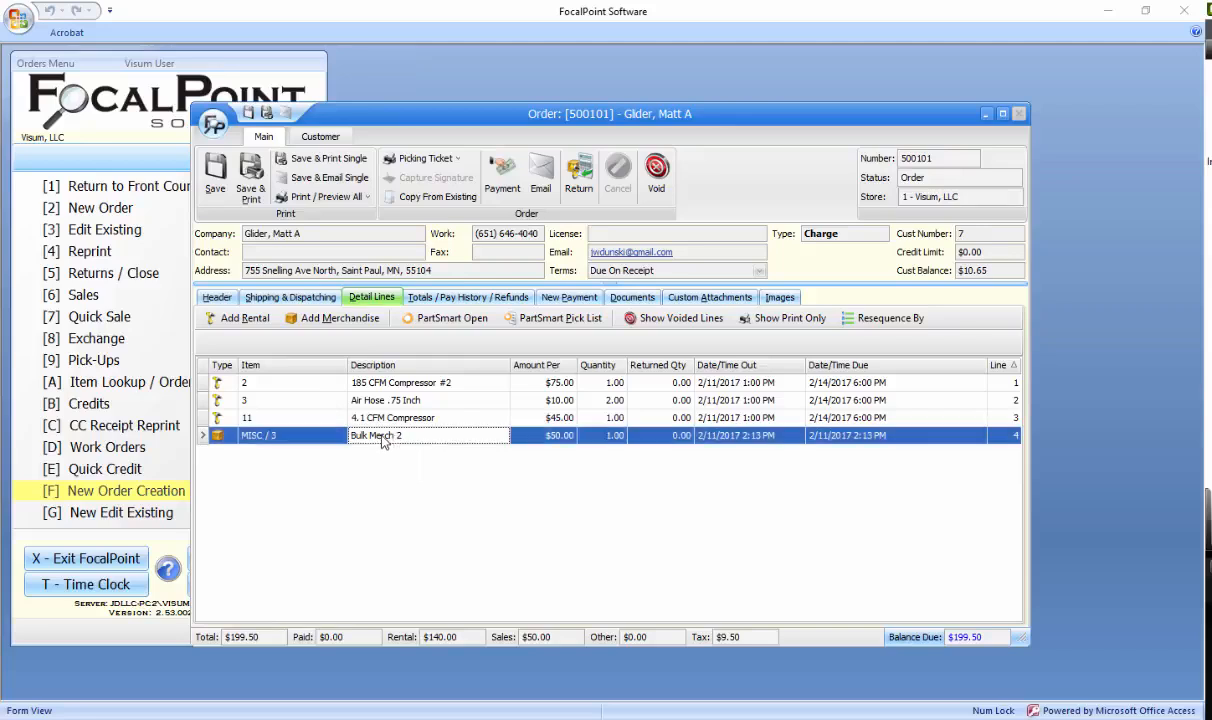
right_click(385, 442)
left_click(406, 449)
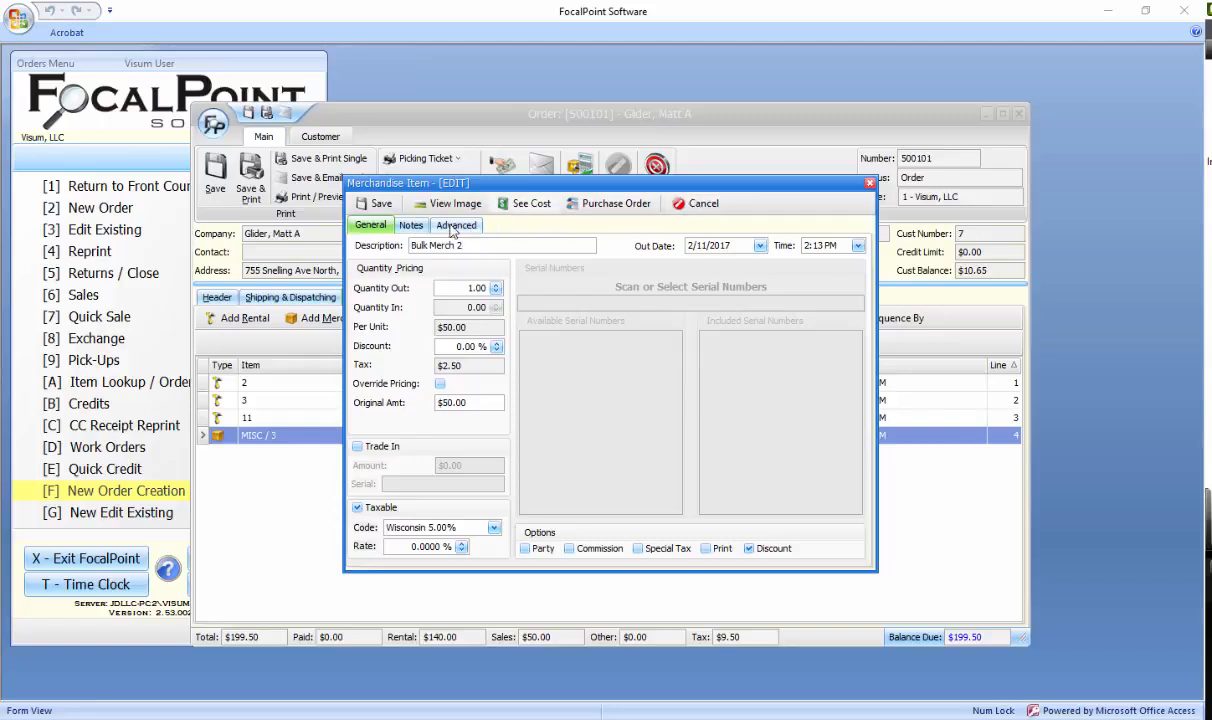
left_click(576, 205)
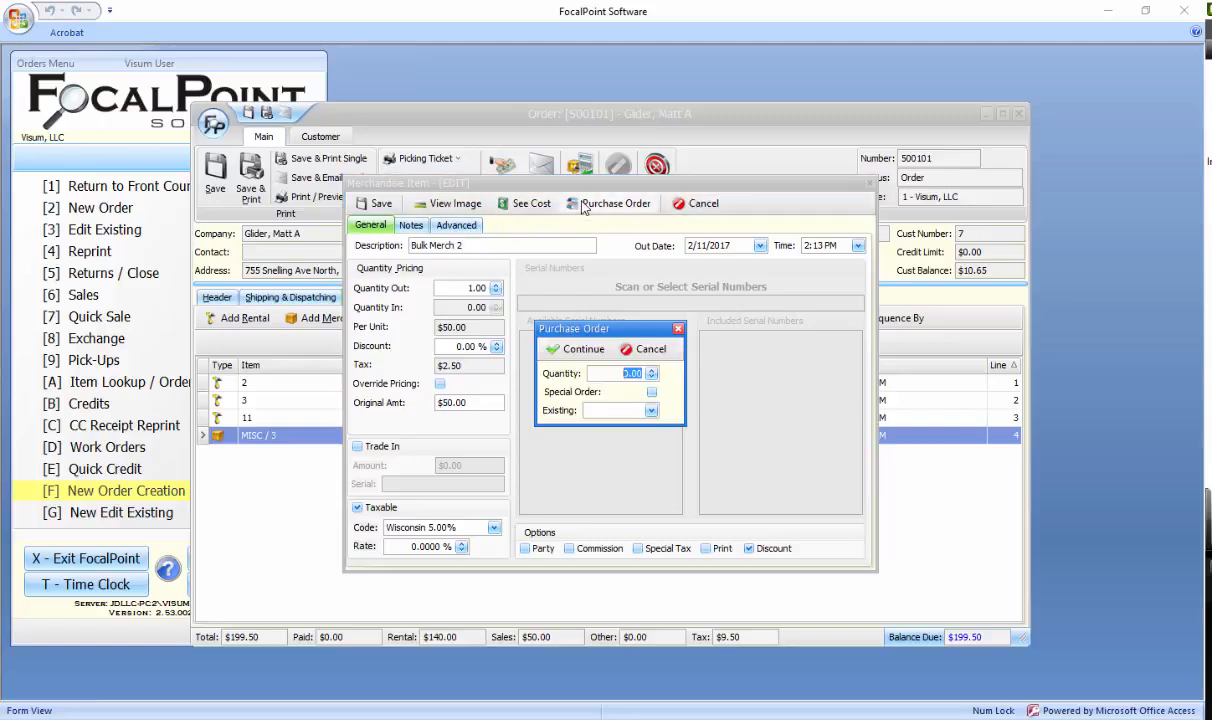
left_click(645, 349)
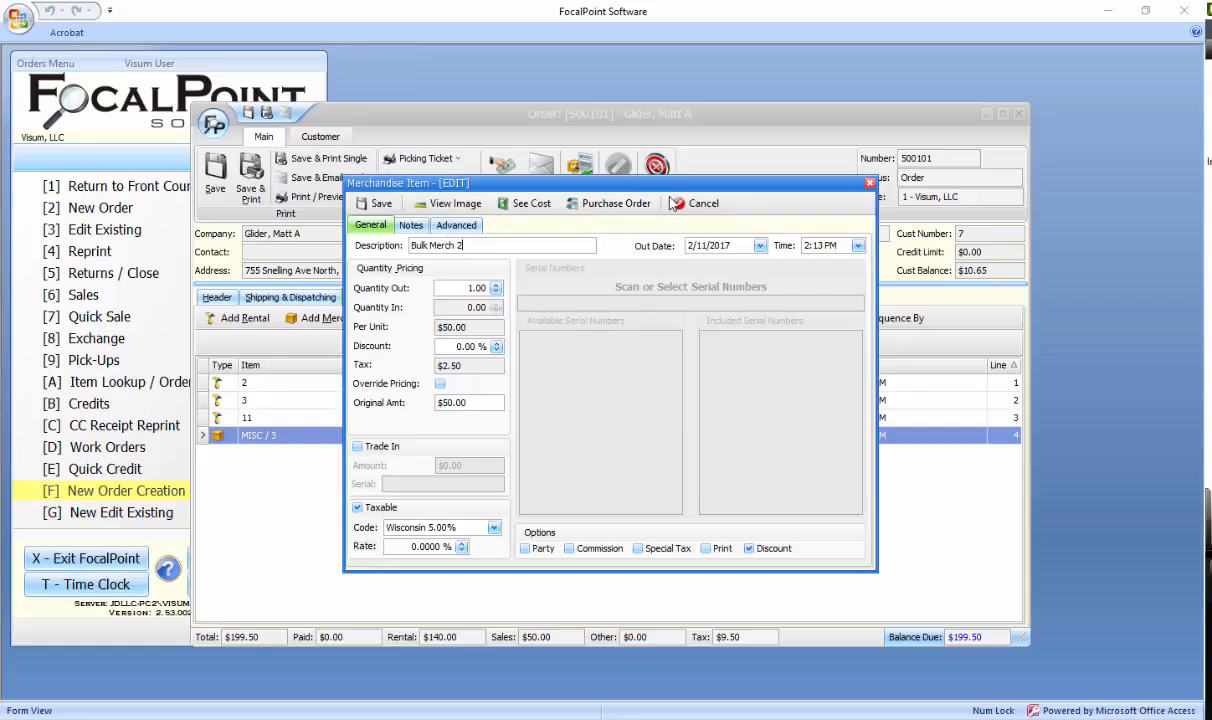
left_click(376, 204)
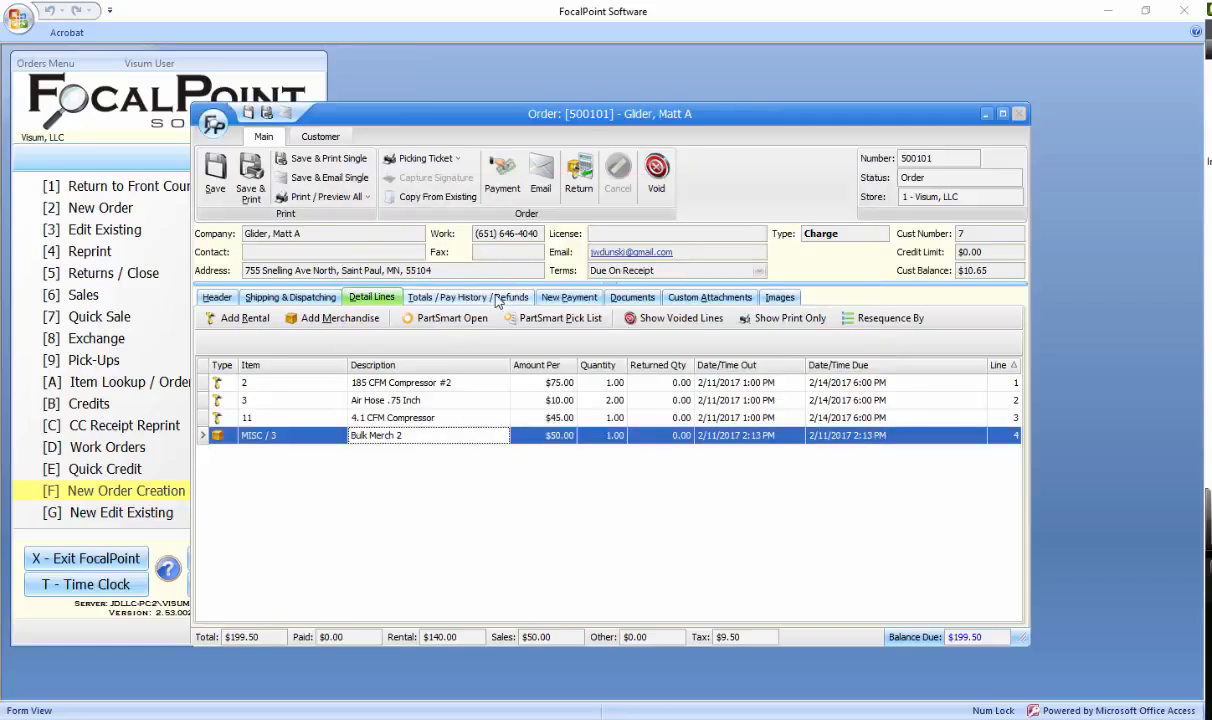
Step: Process a cash transaction on the order with a $100 payment and a $100 deposit
left_click(578, 299)
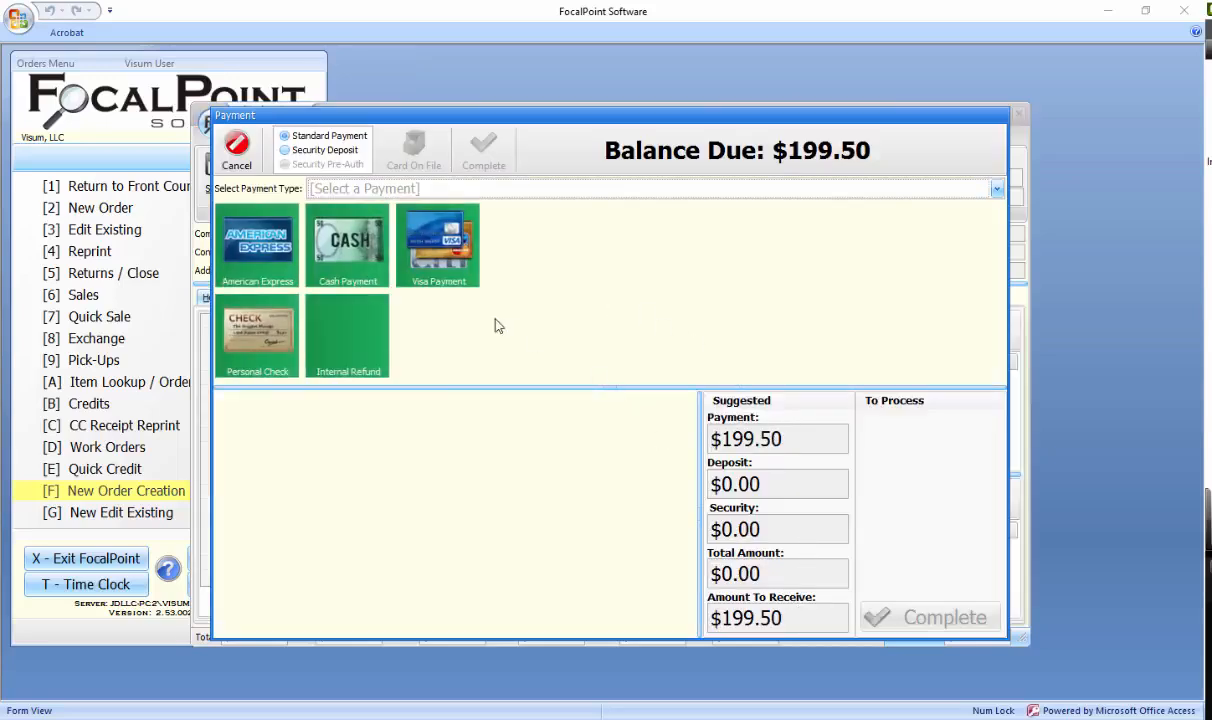
left_click(341, 248)
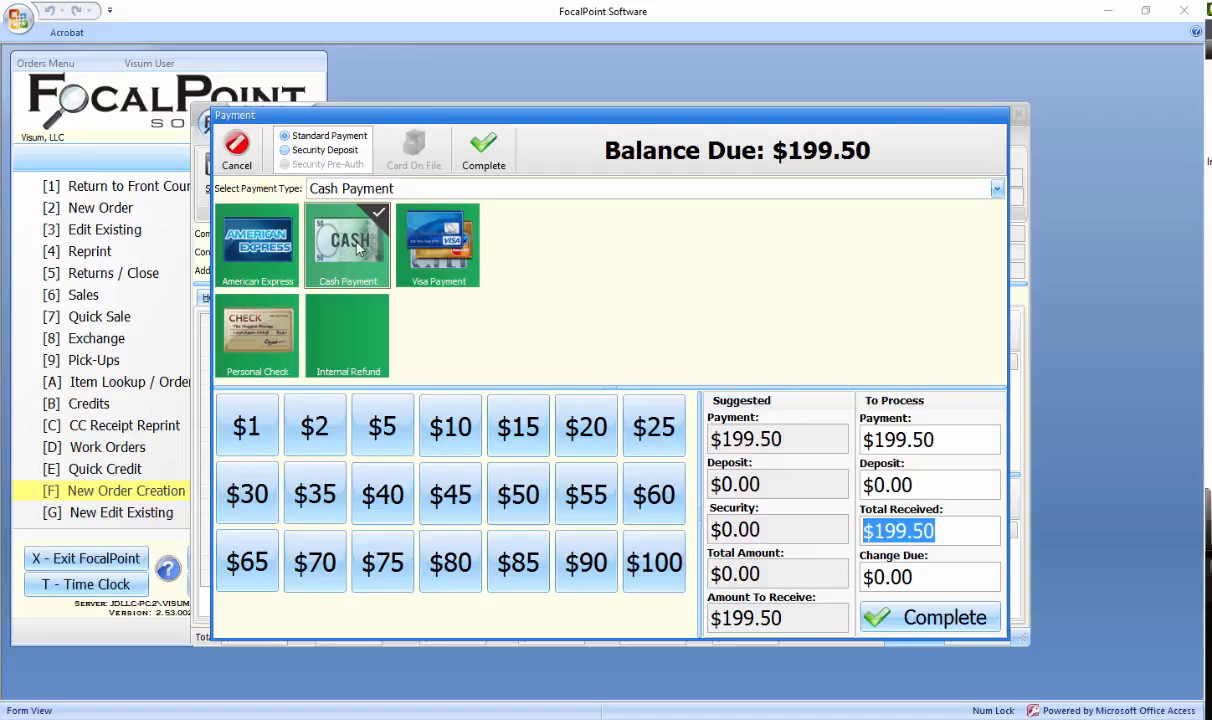
left_click(951, 440)
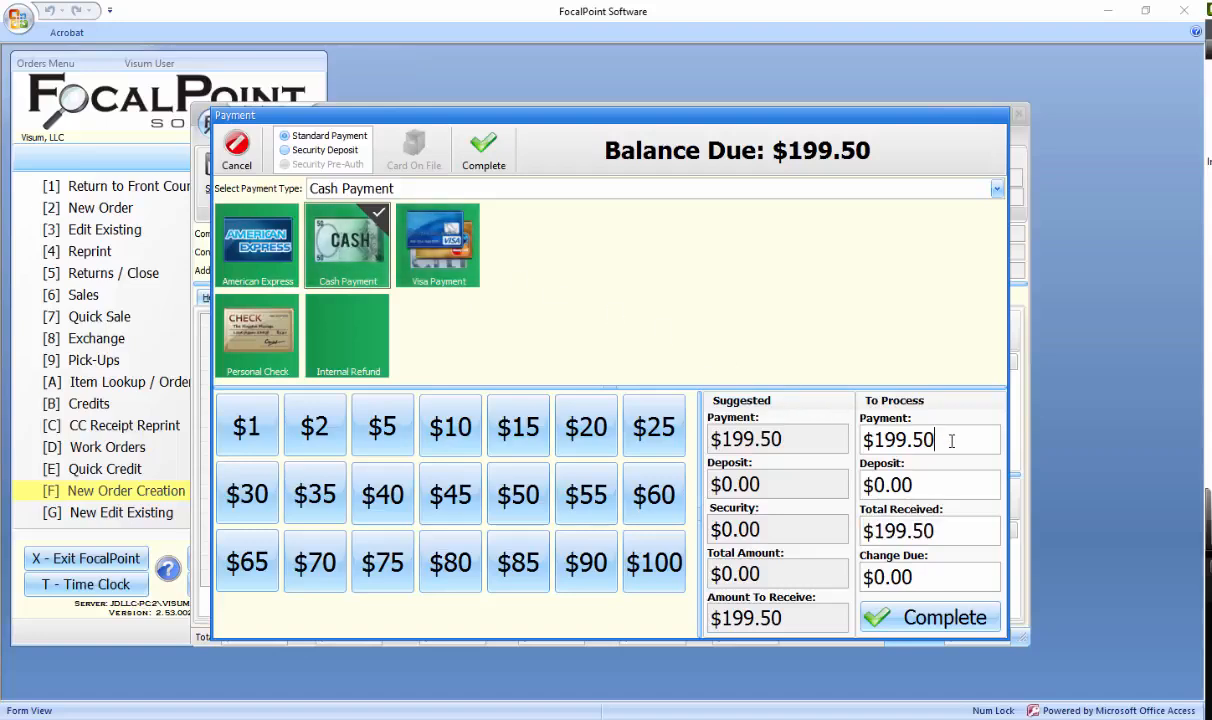
left_click_drag(951, 440, 860, 438)
type("100")
key("Tab")
type("100")
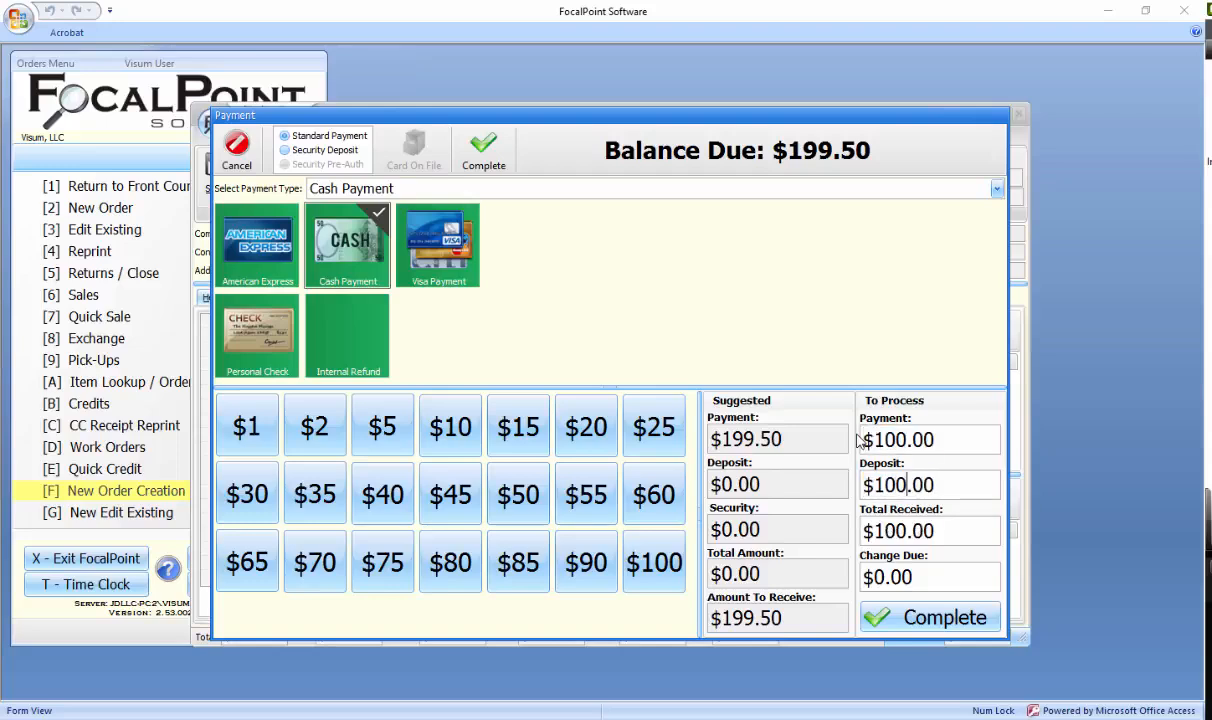
key("Tab")
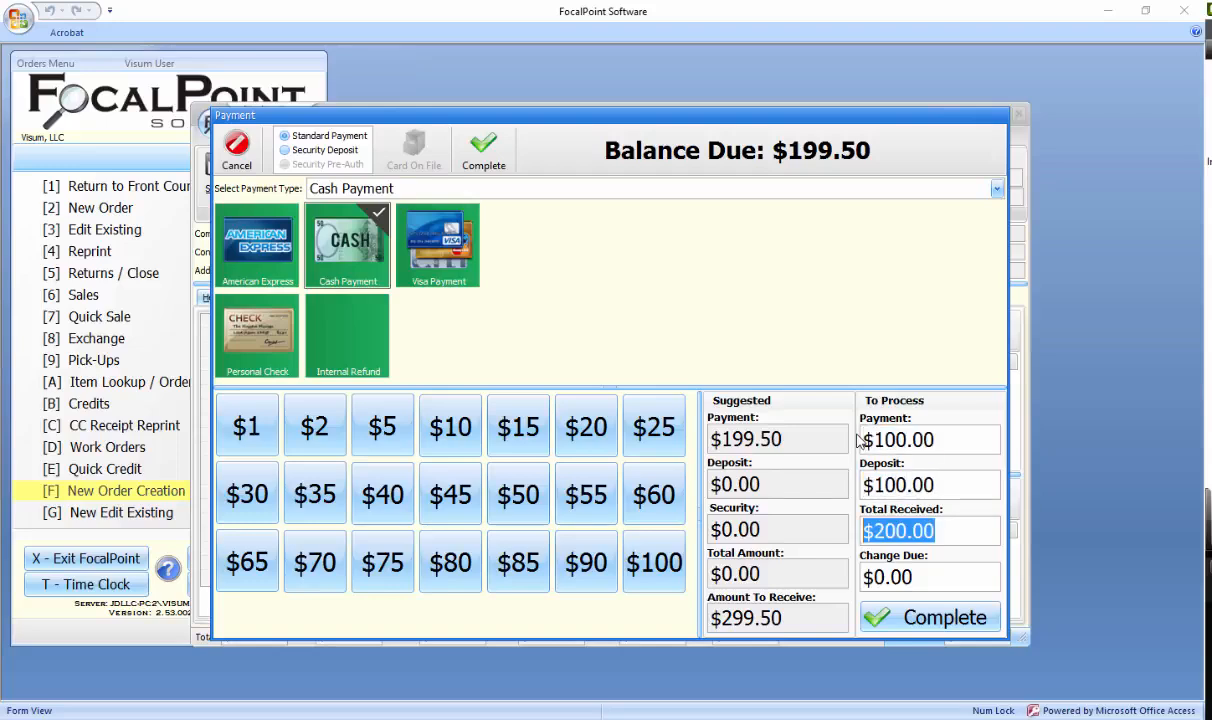
key("Tab")
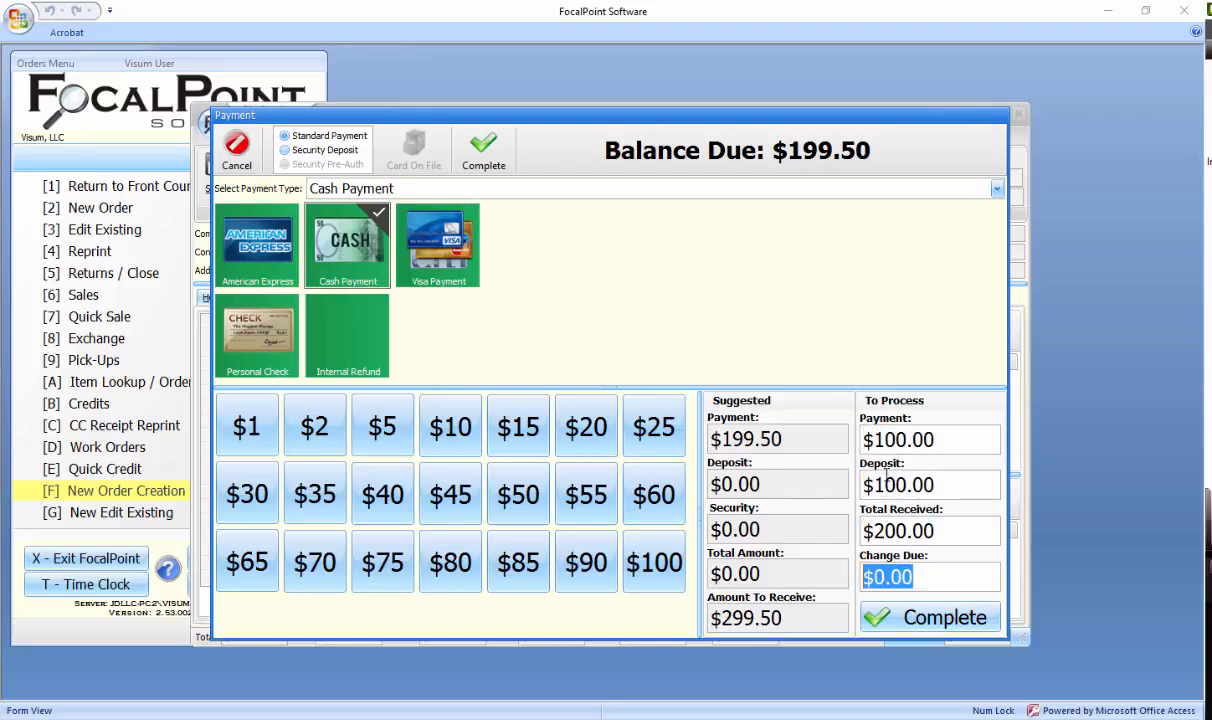
left_click(945, 619)
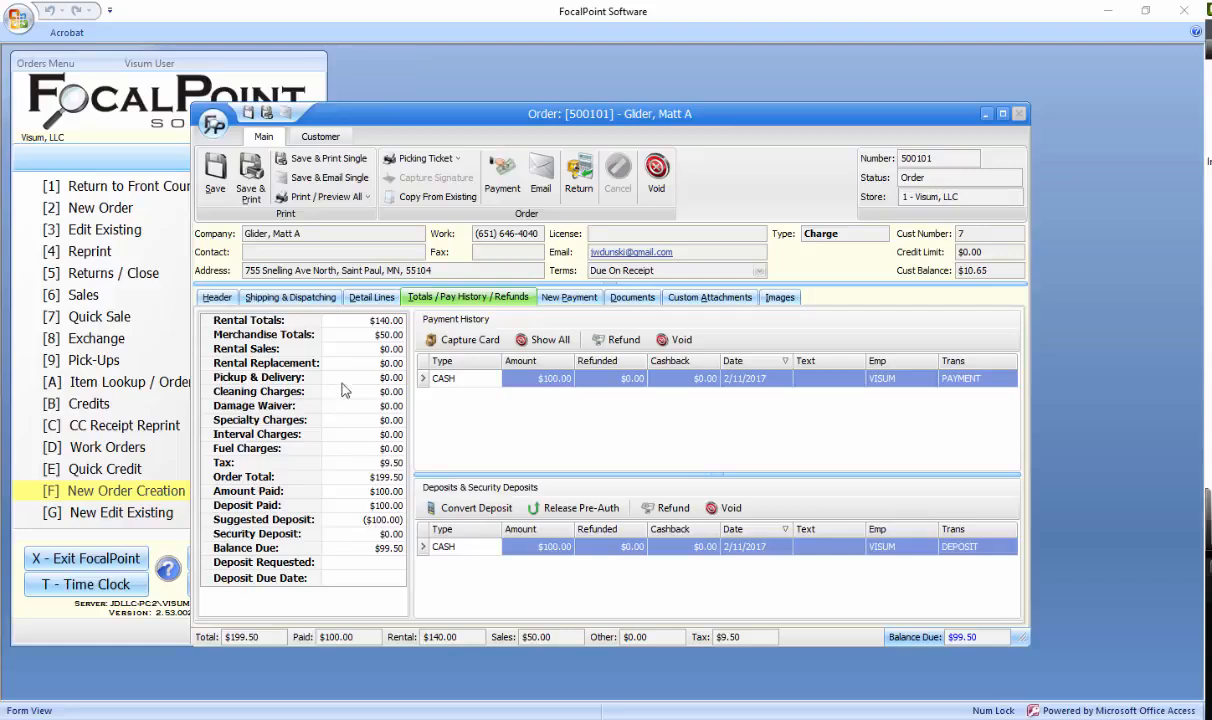
Step: View the actions available for the cash payment and for the cash deposit without choosing any
right_click(472, 388)
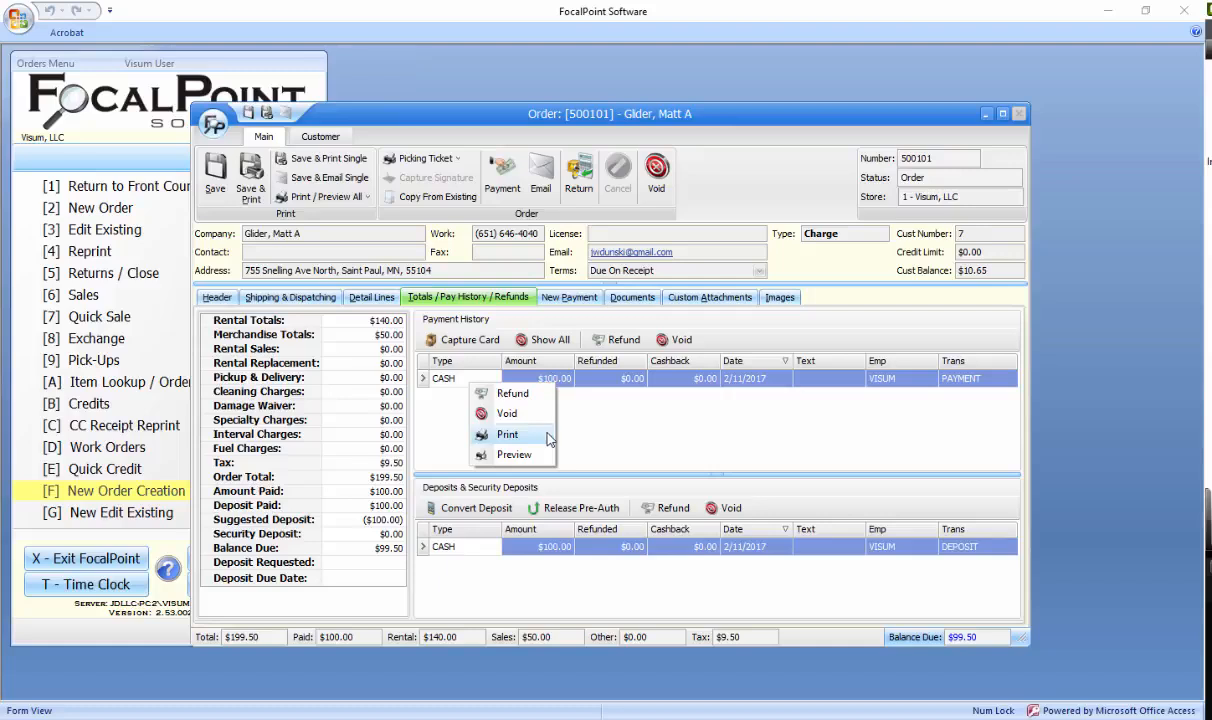
left_click(641, 448)
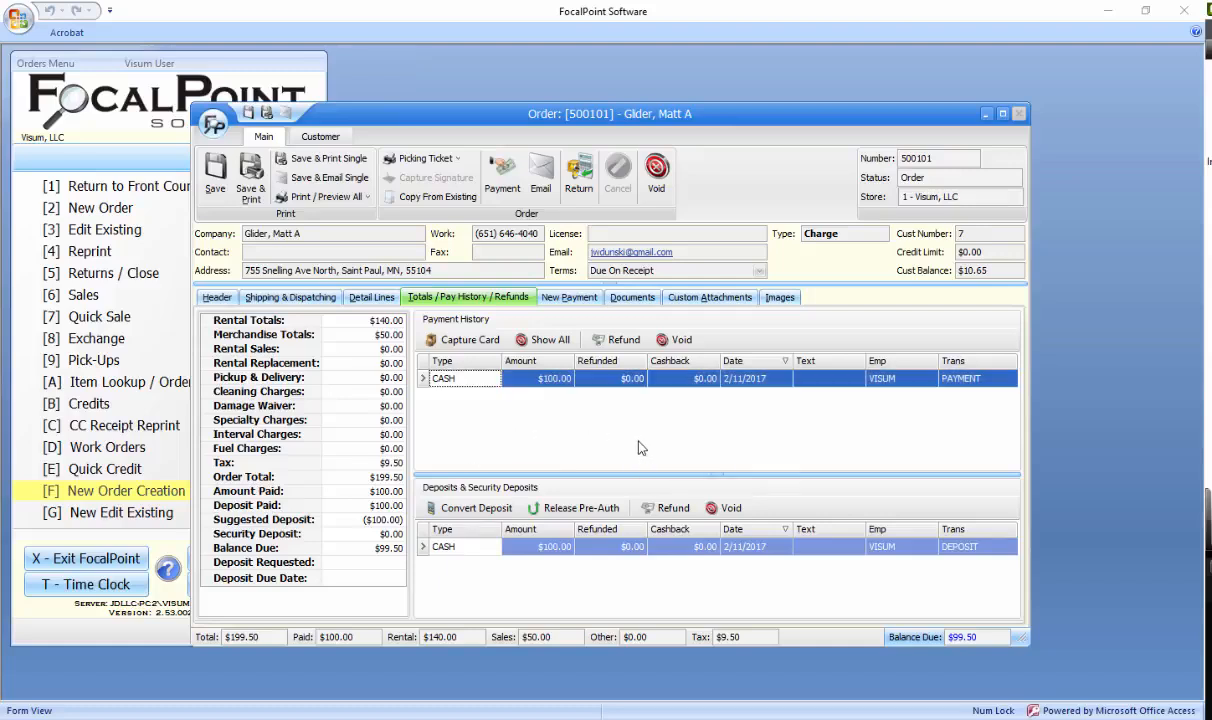
right_click(547, 556)
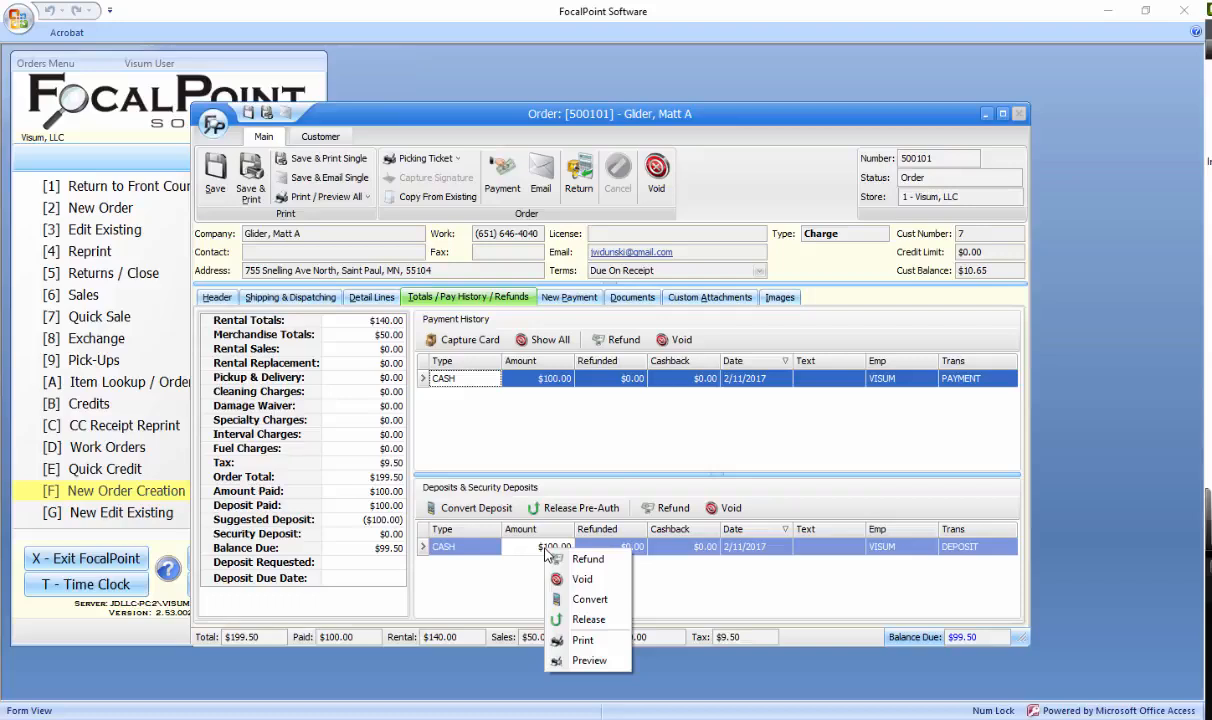
left_click(508, 595)
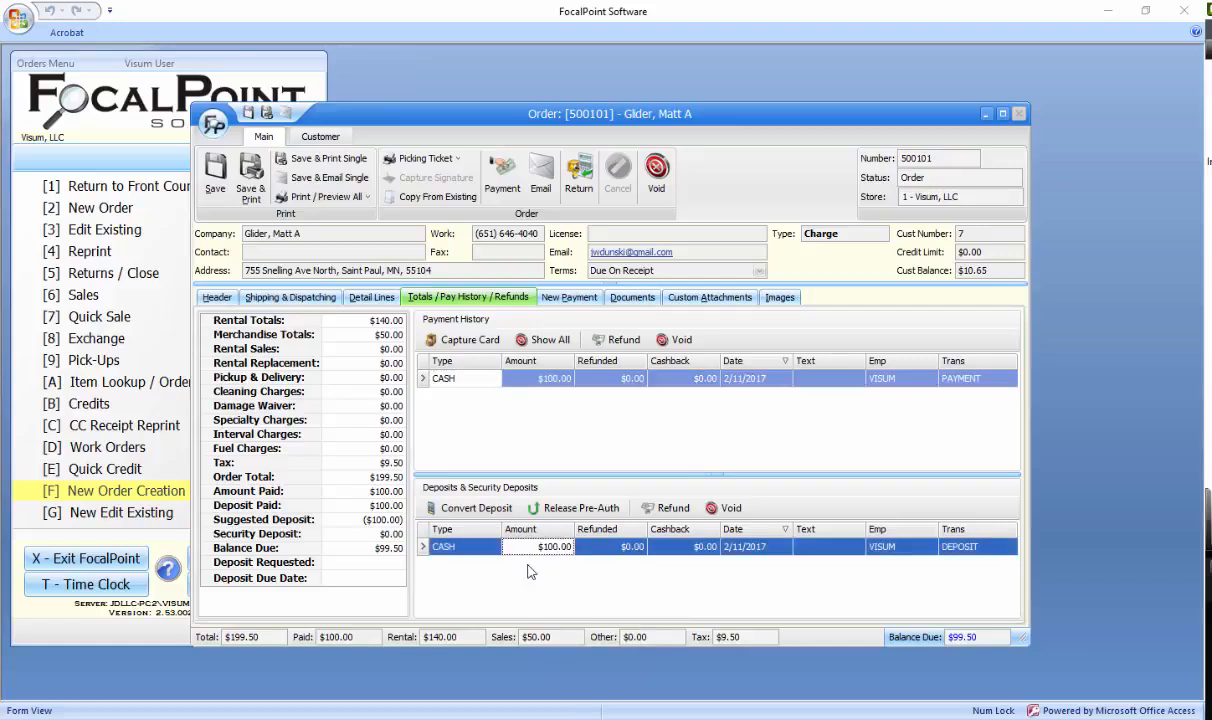
Step: Attach Cash_Drawer_Close.pdf from the Desktop to the order's documents
left_click(630, 298)
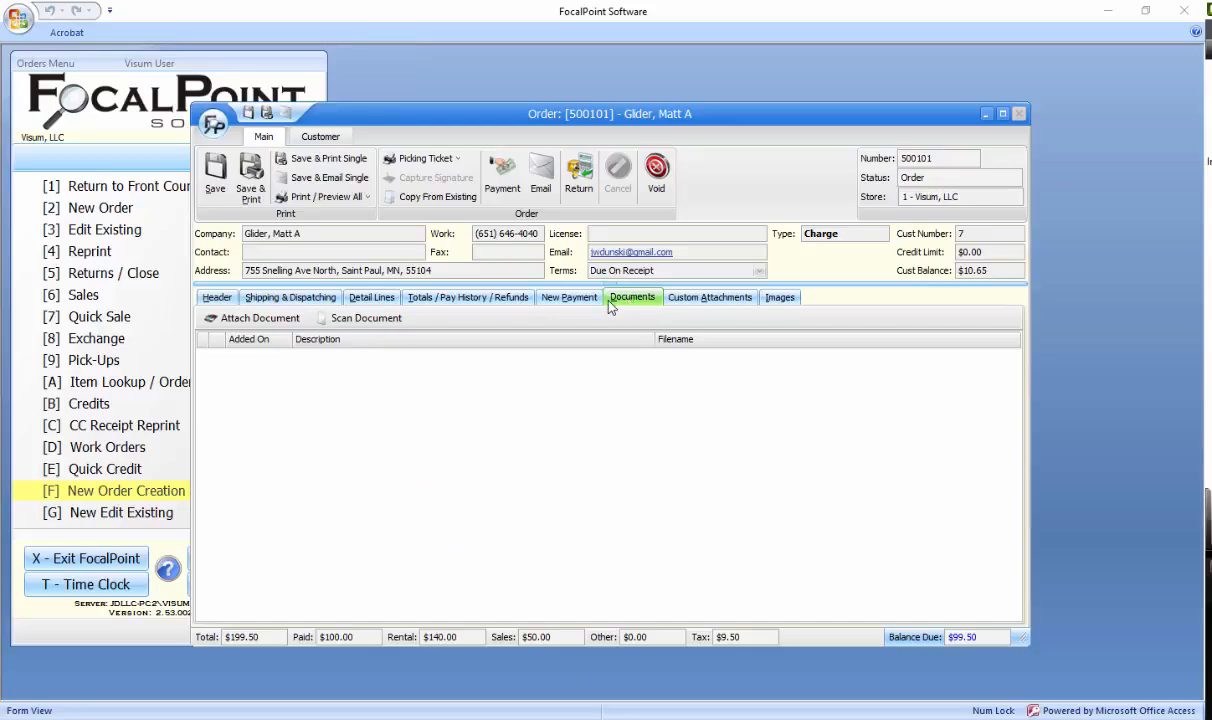
left_click(259, 318)
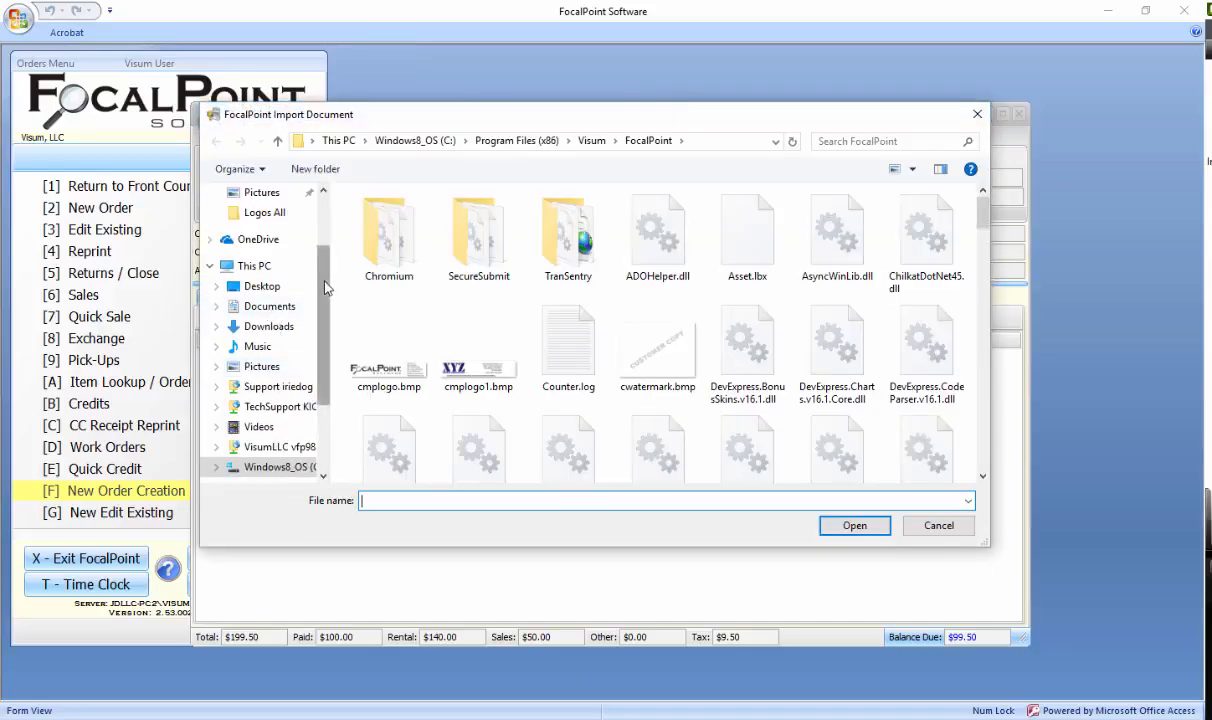
scroll(325, 288, "up", 3)
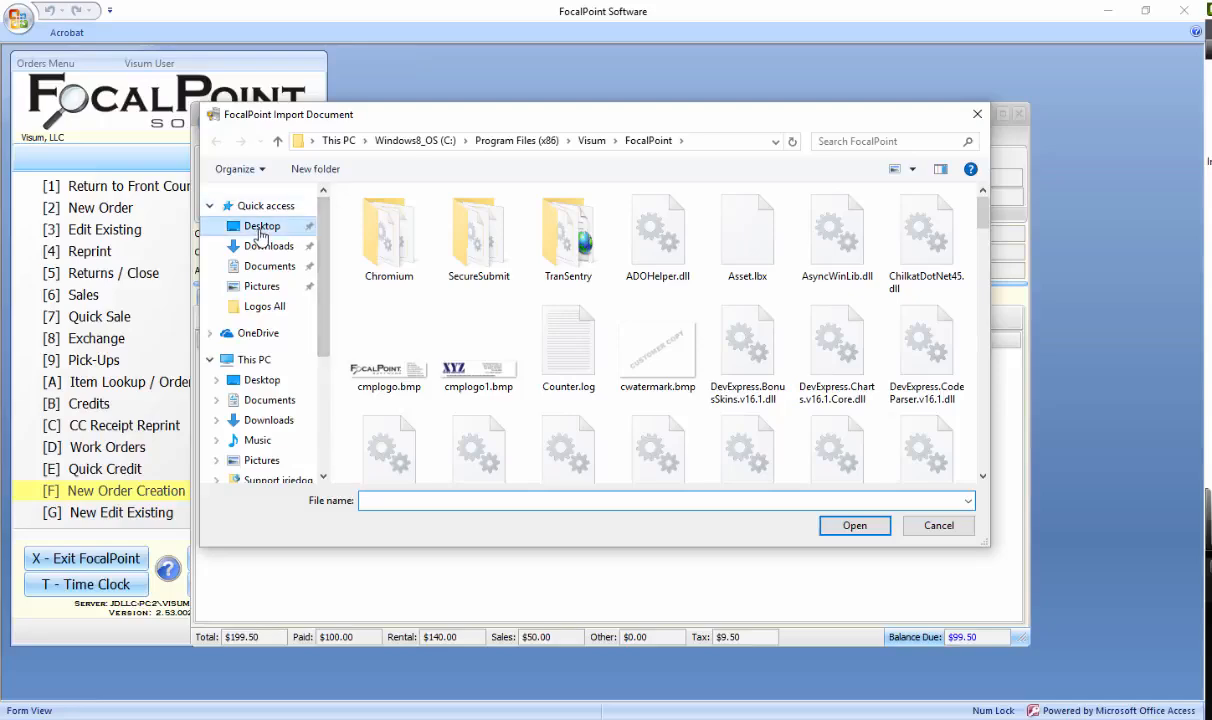
left_click(261, 230)
left_click(380, 311)
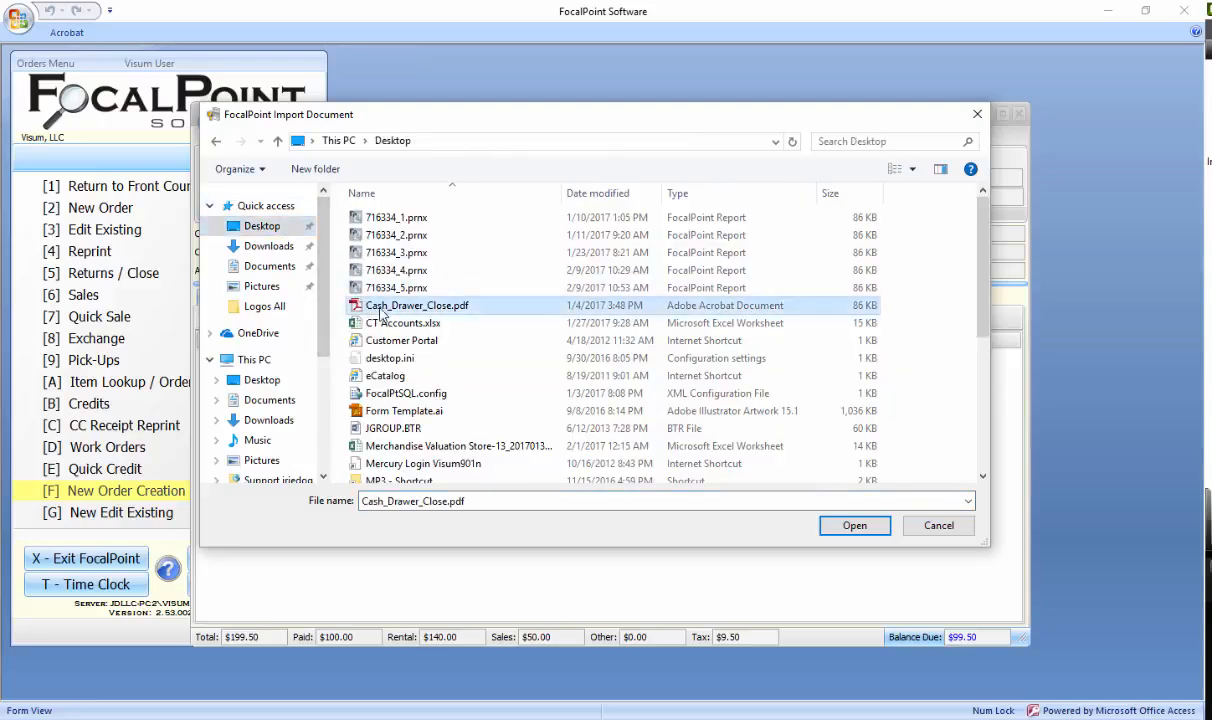
double_click(380, 311)
left_click(533, 361)
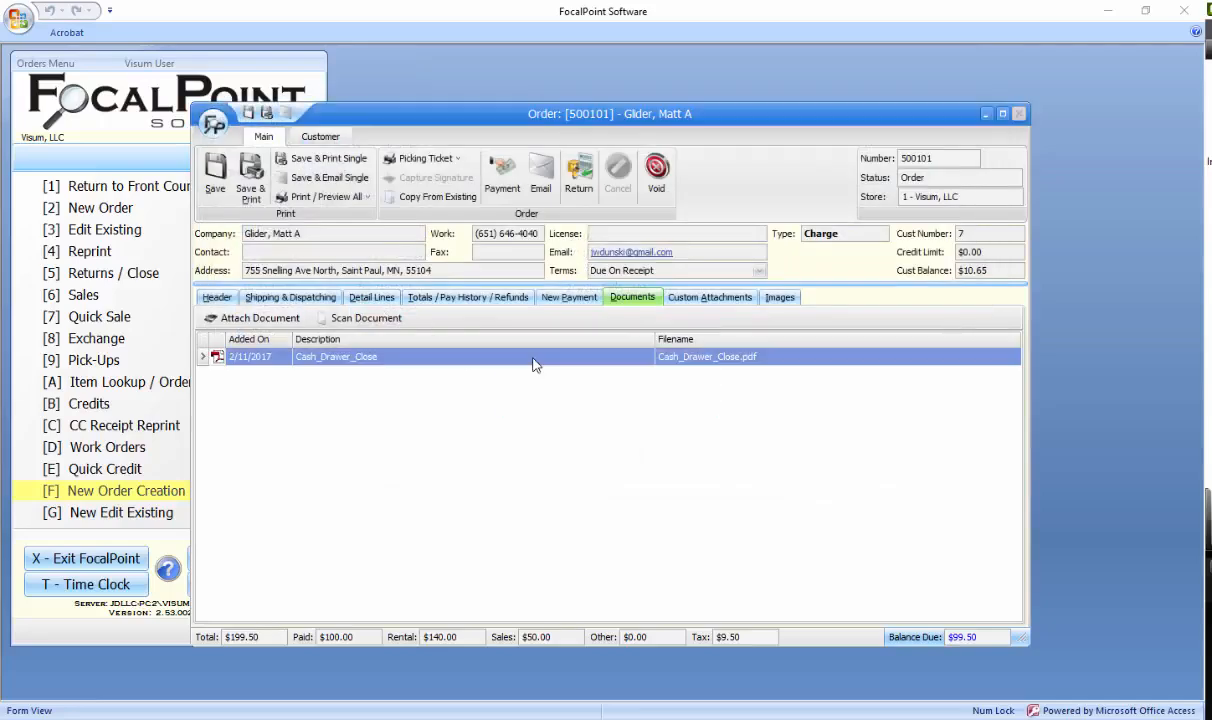
Step: Open the attached Cash_Drawer_Close document to view it, and close it again
left_click(335, 358)
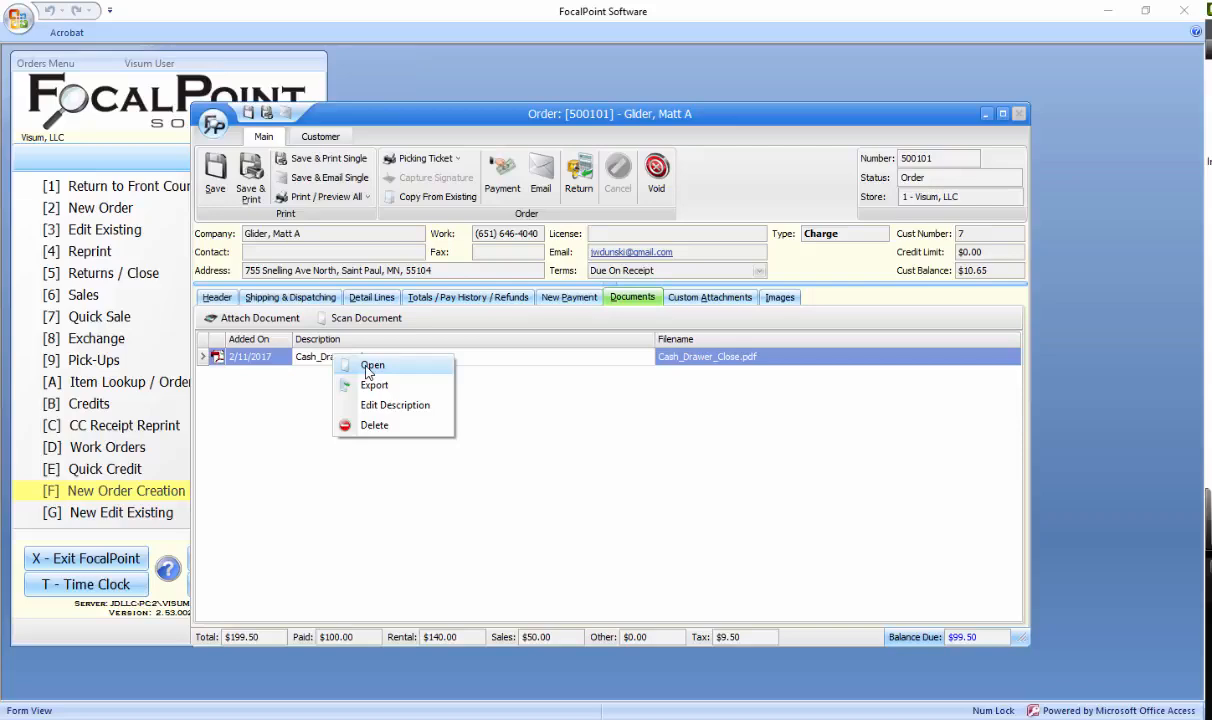
left_click(372, 366)
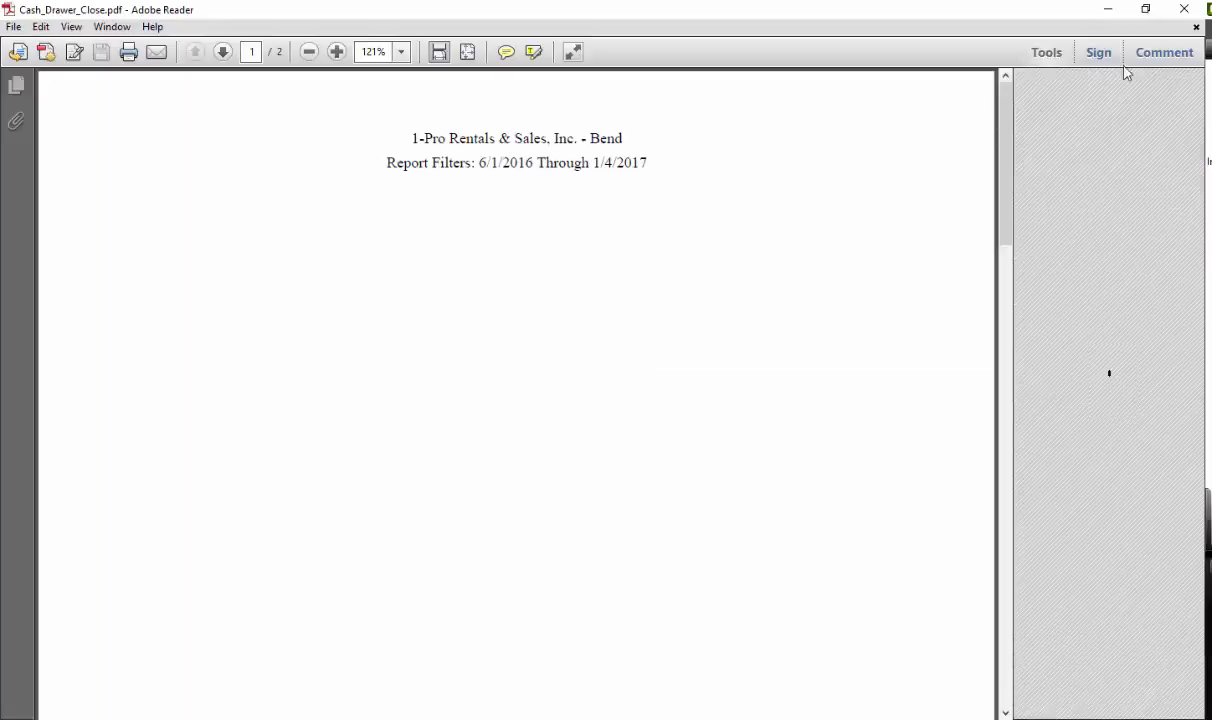
left_click(1184, 10)
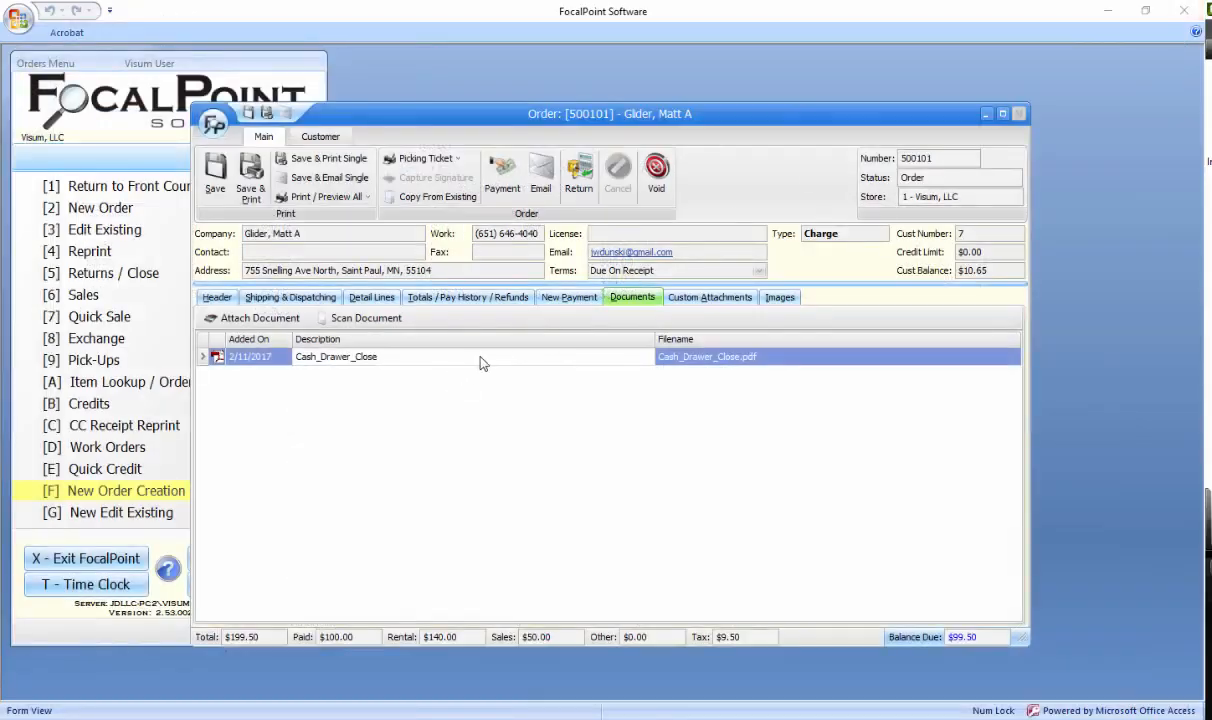
Step: Attach the Rain Day Addendum to the order as a custom attachment and preview it
left_click(710, 298)
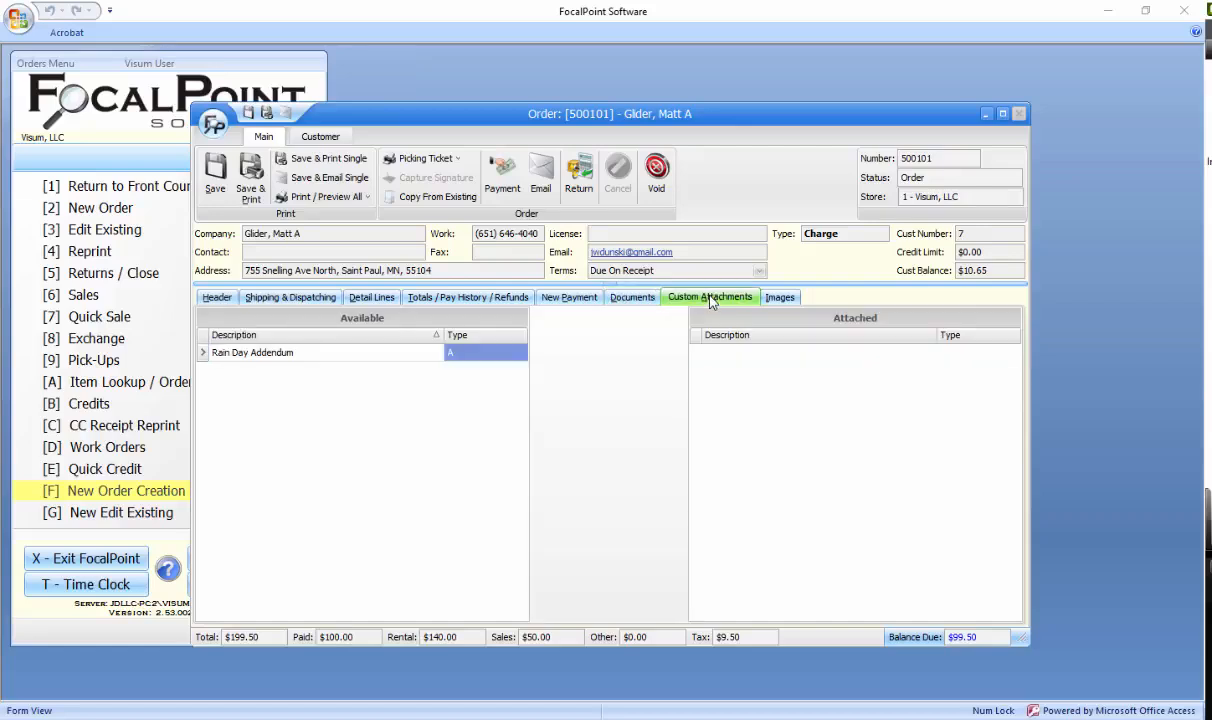
double_click(328, 355)
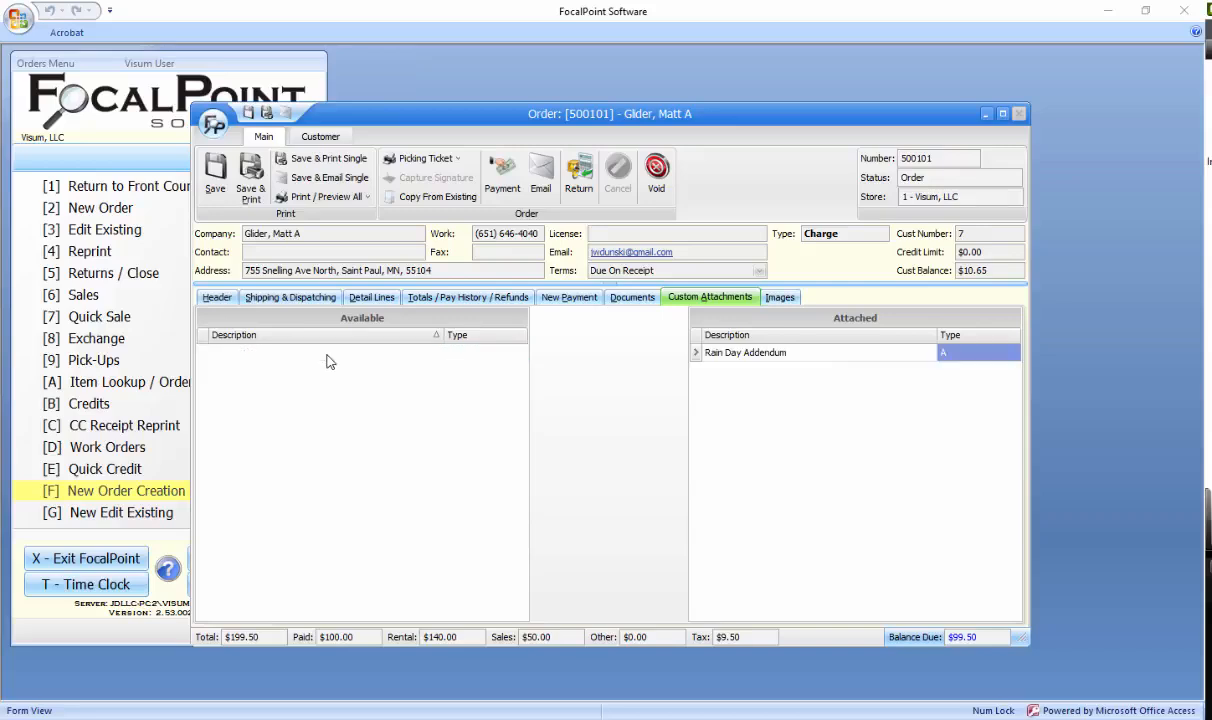
right_click(743, 355)
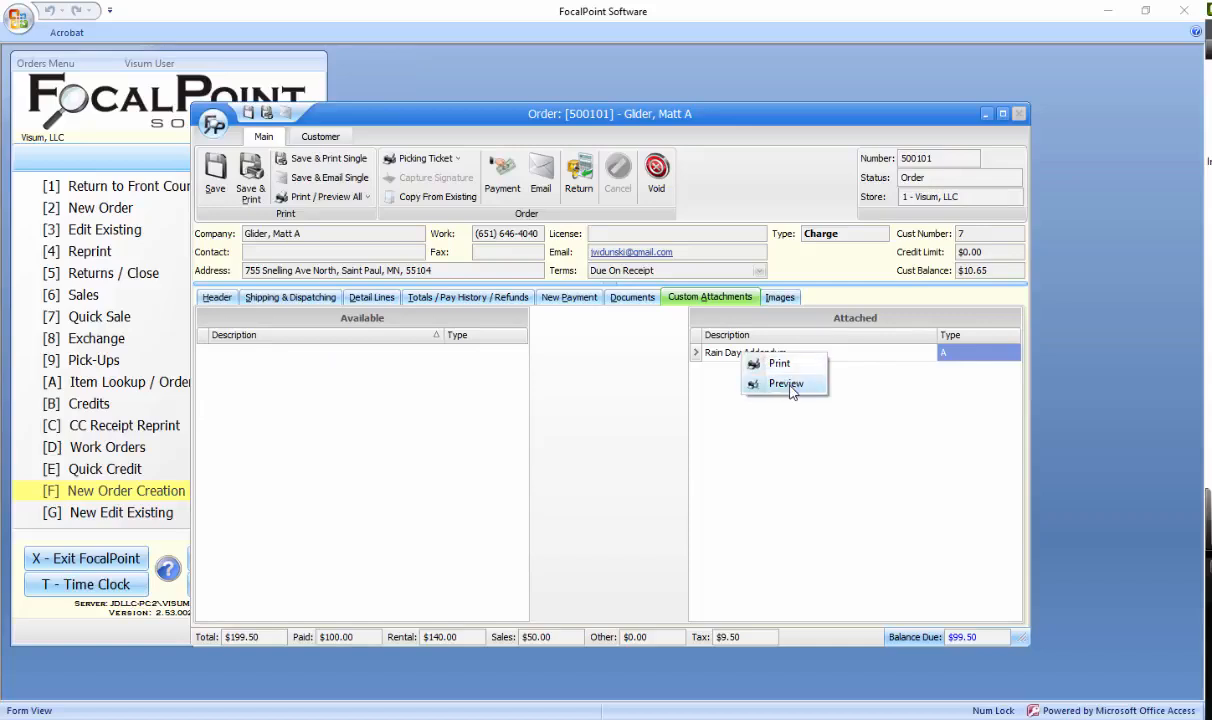
left_click(787, 384)
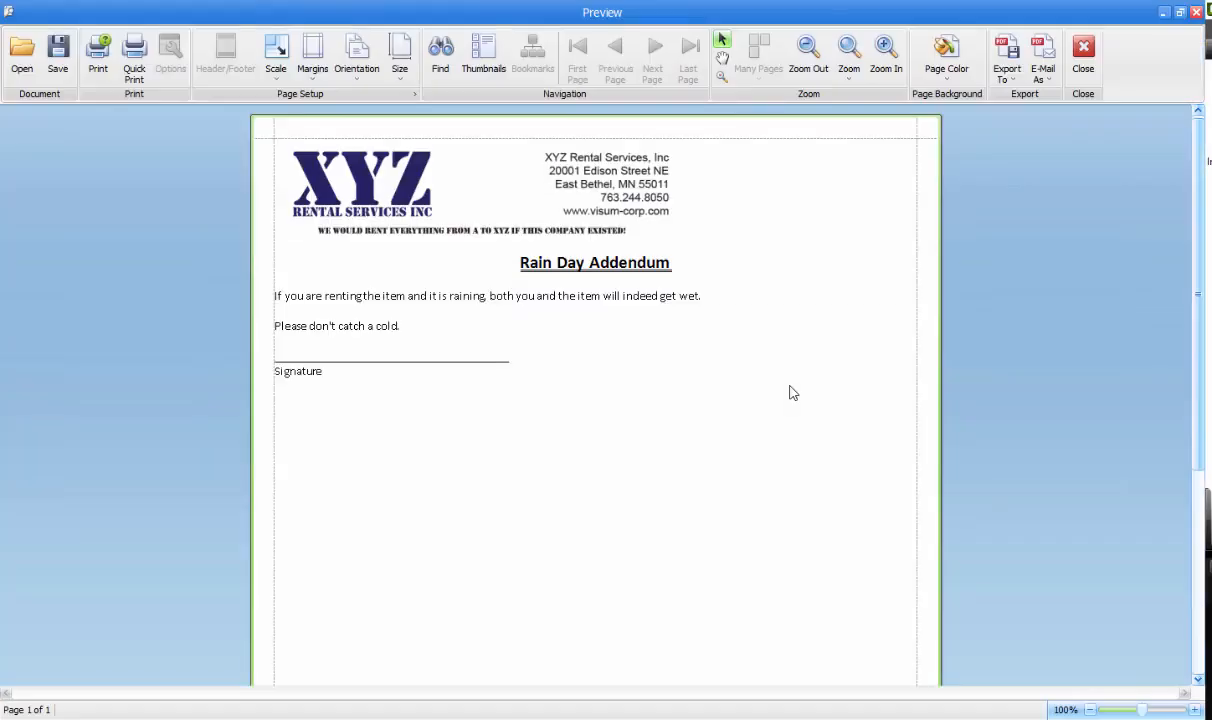
left_click(1082, 58)
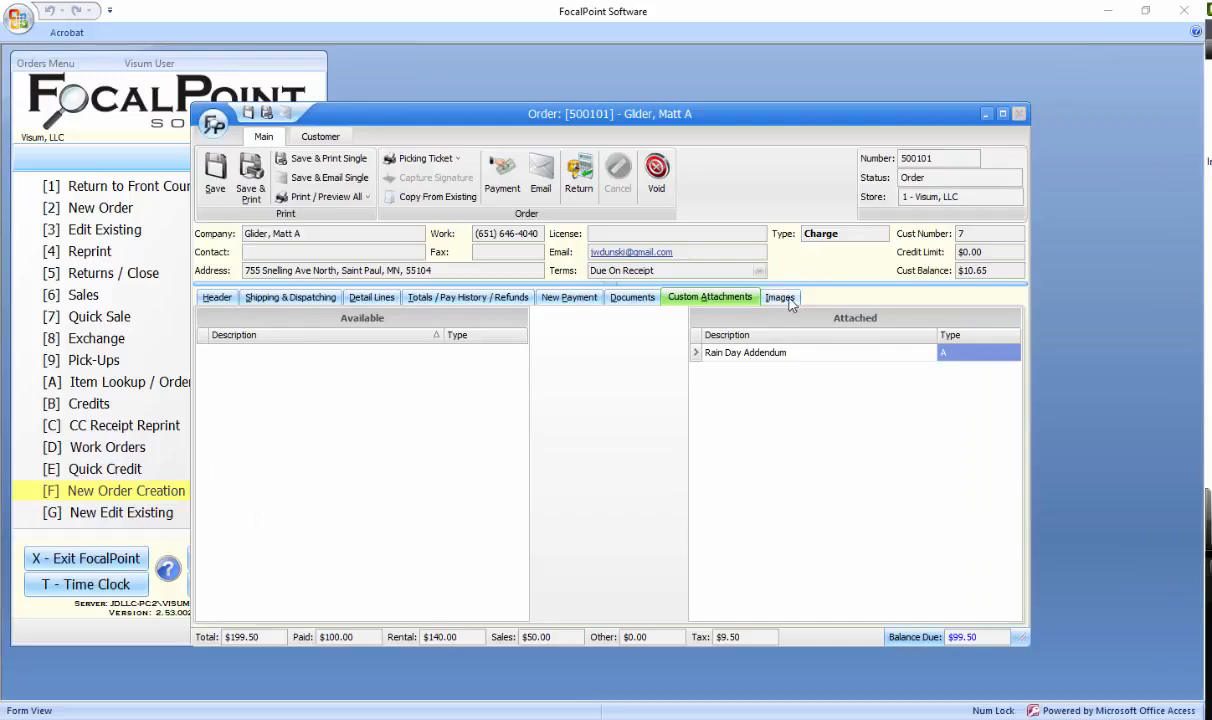
Step: View the order's image categories and the pictures offered for import, without importing any
left_click(781, 298)
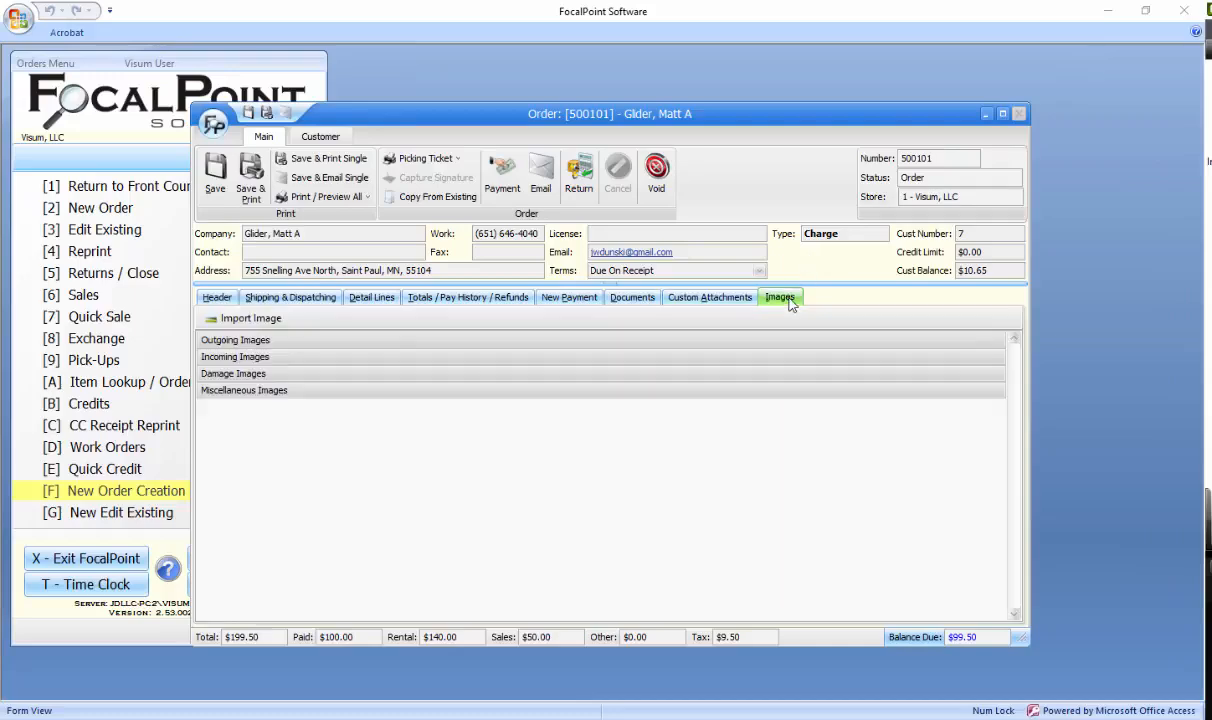
left_click(250, 319)
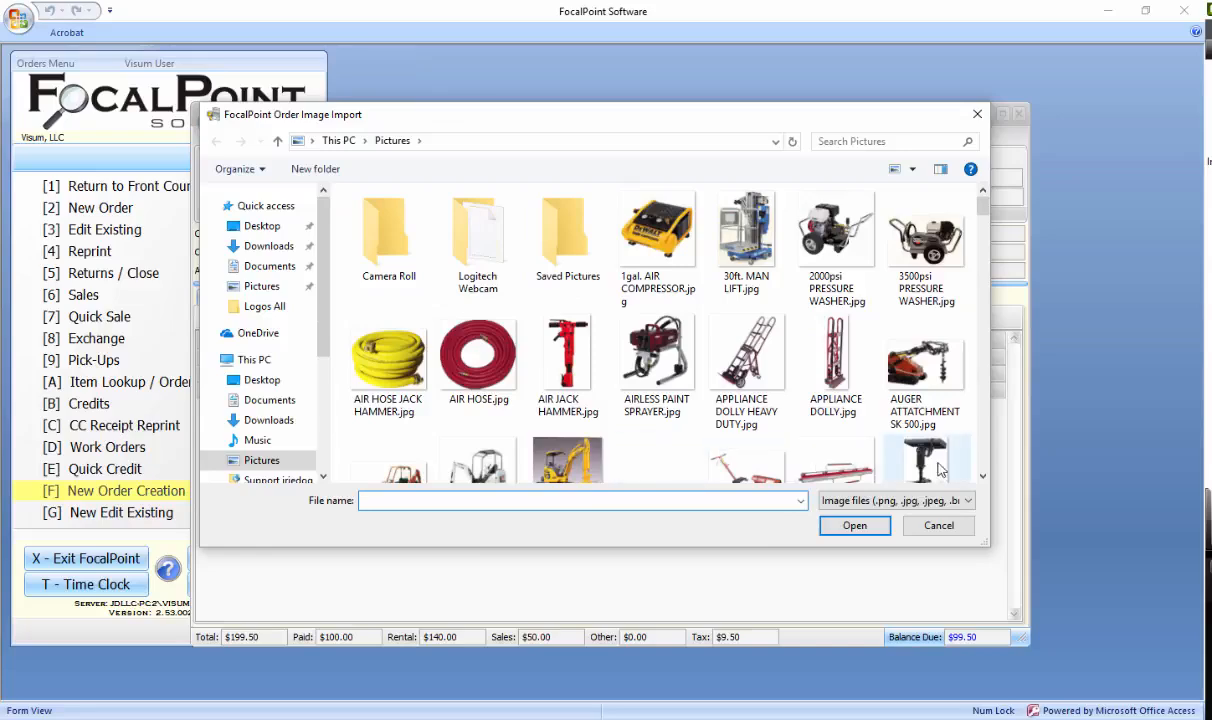
left_click(938, 526)
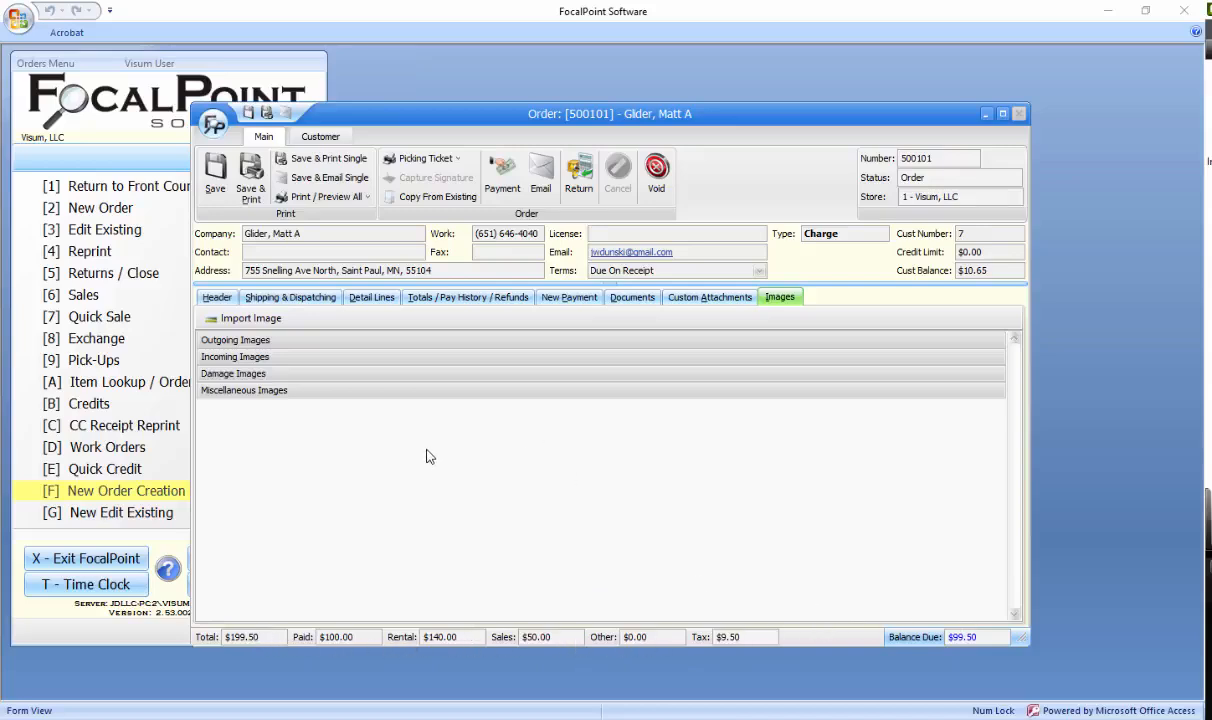
Step: Start the order's return, saving pending changes, and enter a meter-in reading of 190.2 for the 185 CFM Compressor #2
left_click(581, 176)
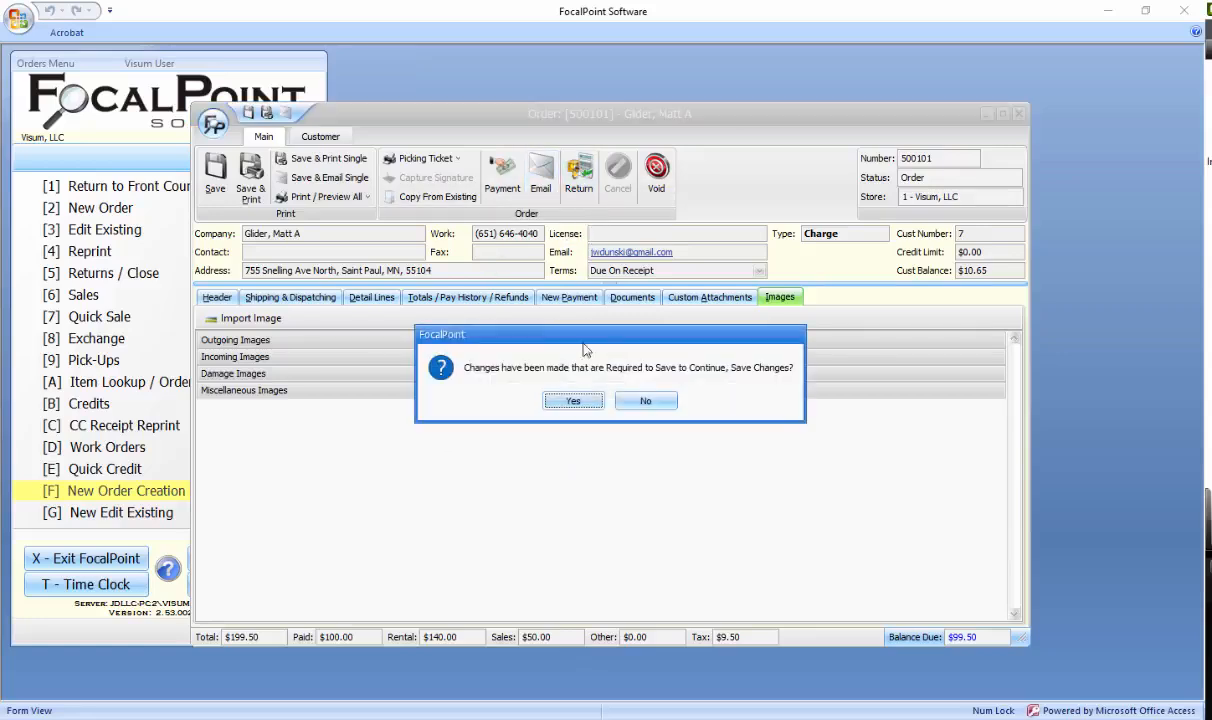
left_click(578, 401)
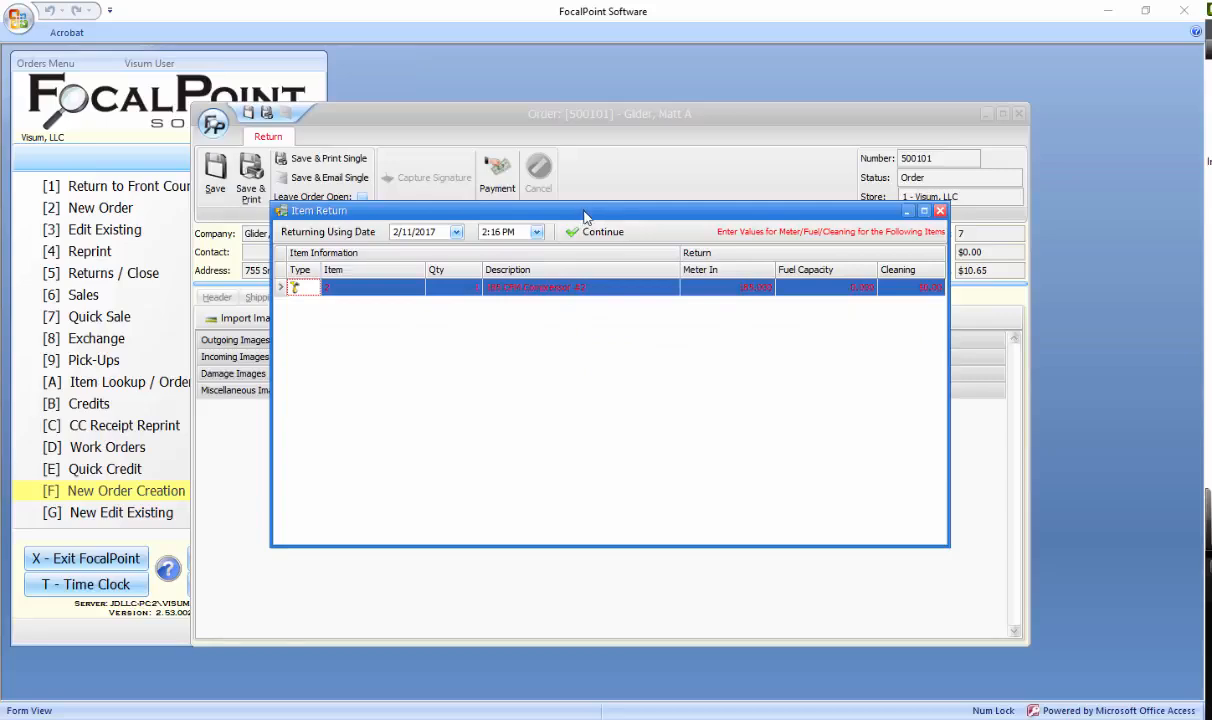
left_click(699, 288)
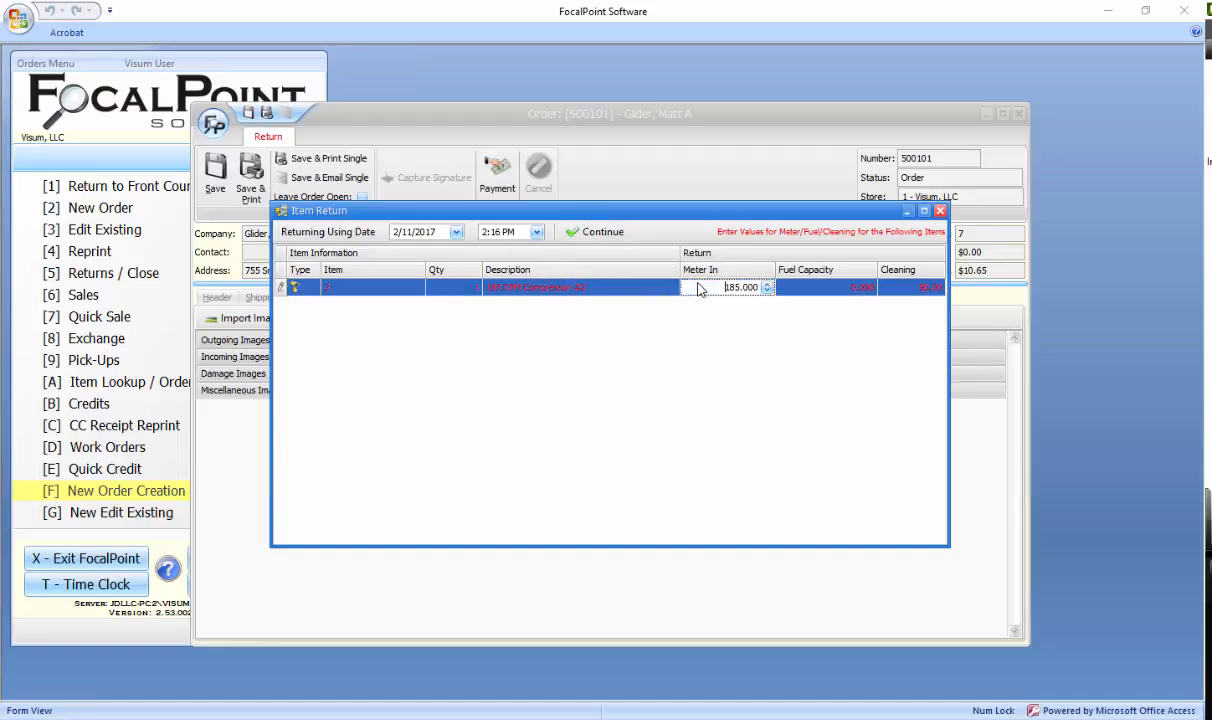
left_click_drag(701, 287, 769, 288)
type("190.")
left_click(810, 289)
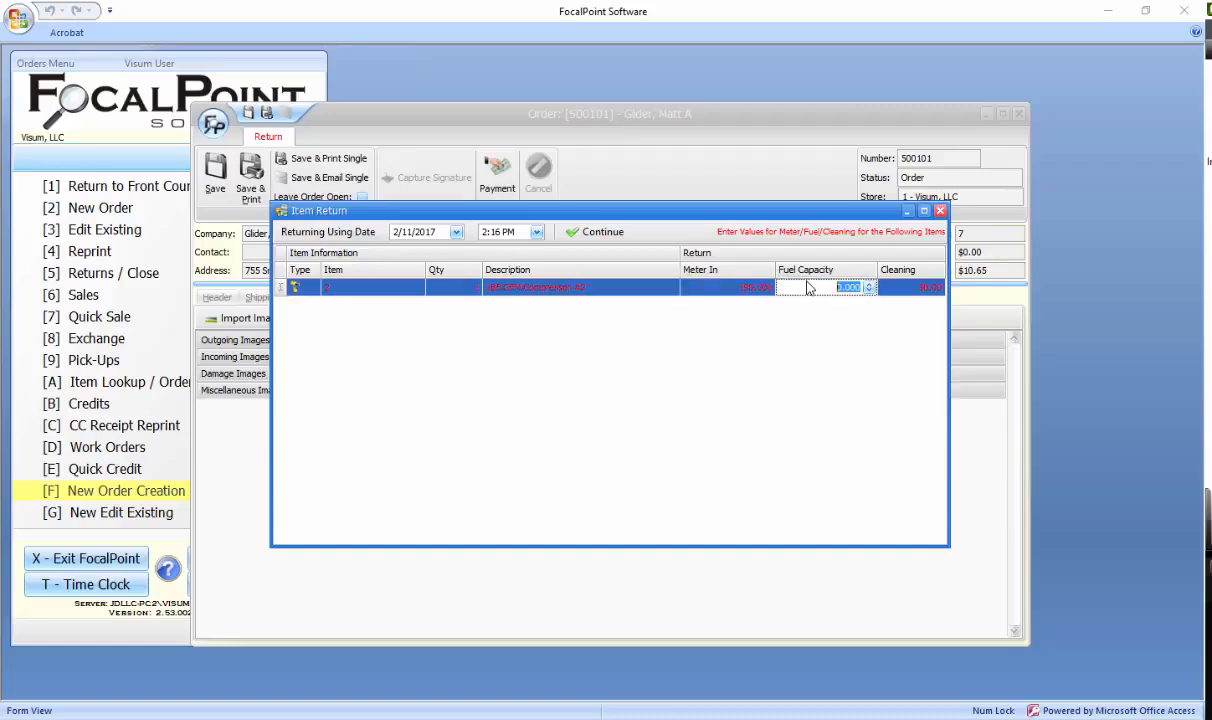
left_click(912, 289)
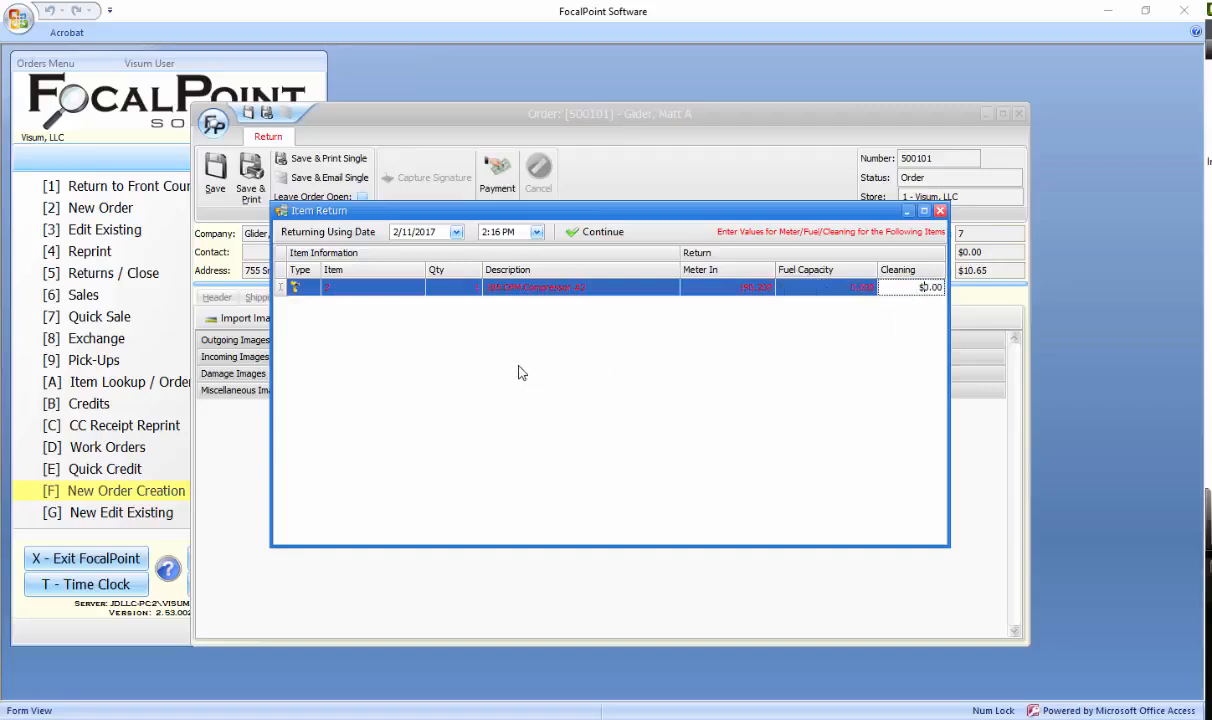
left_click(598, 231)
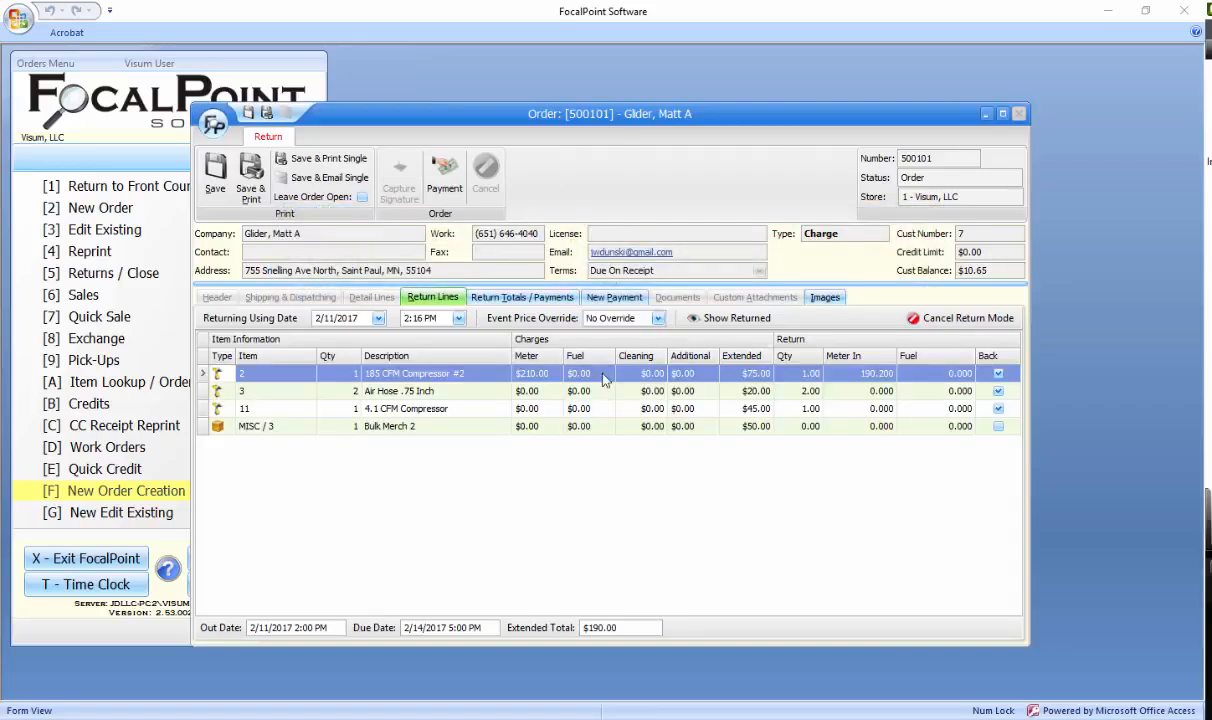
Step: Examine the meter charge breakdown and override options for the returned 185 CFM Compressor #2 line
left_click(535, 375)
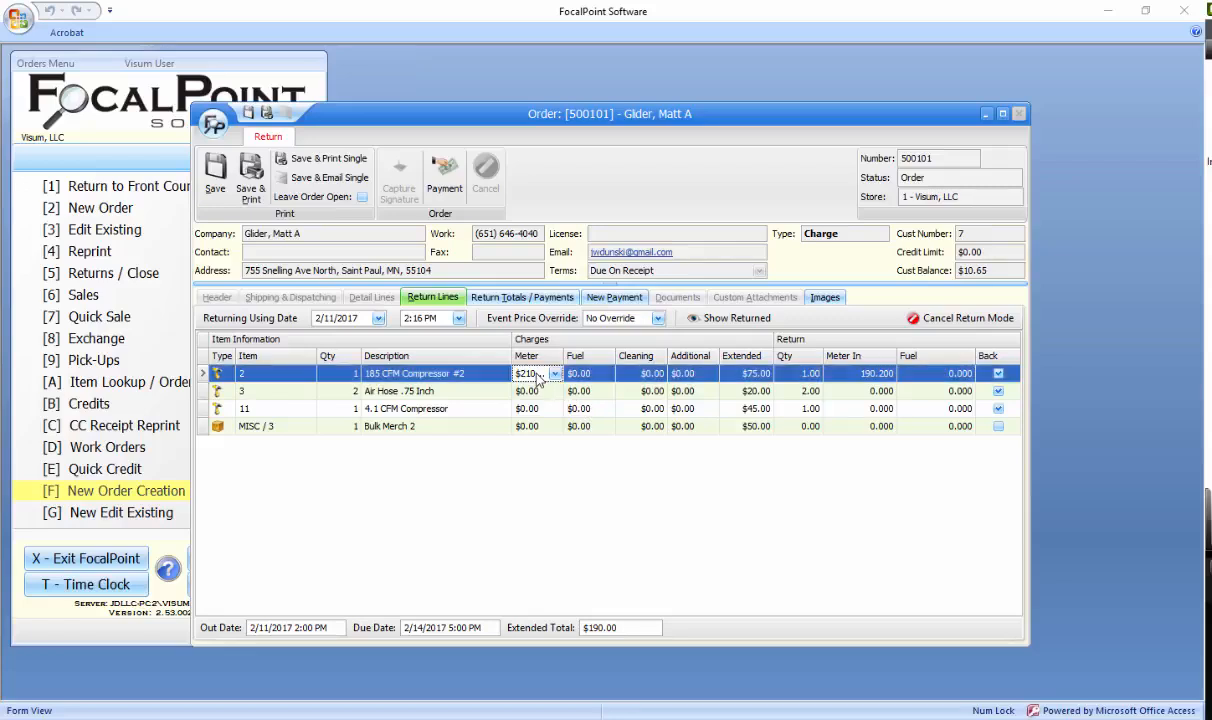
left_click(554, 374)
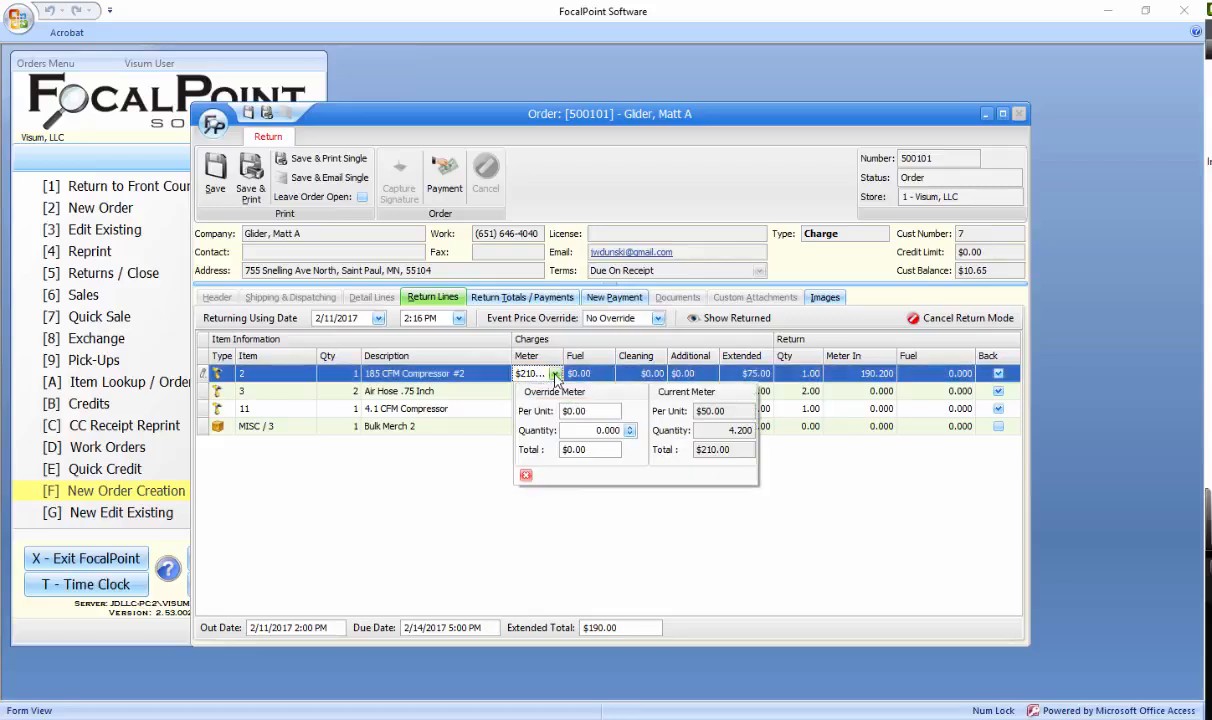
left_click(554, 374)
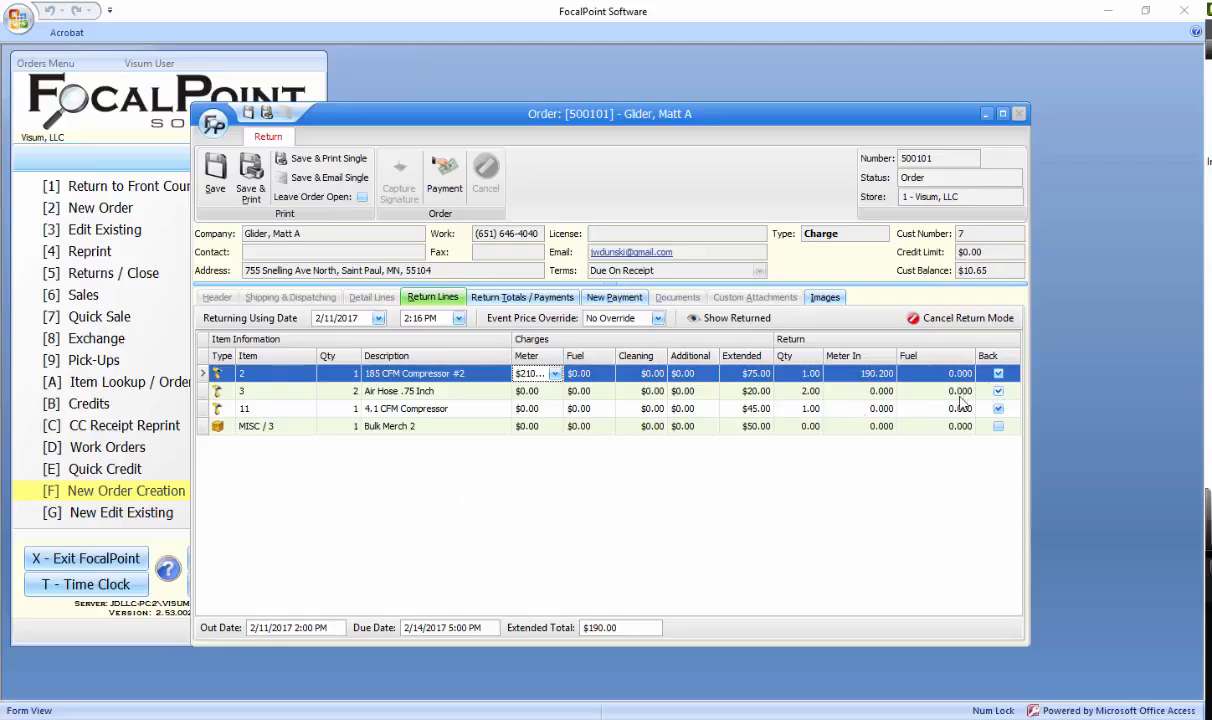
Step: Open the Air Hose .75 Inch return line's edit details and go back to the return lines without changes
right_click(430, 393)
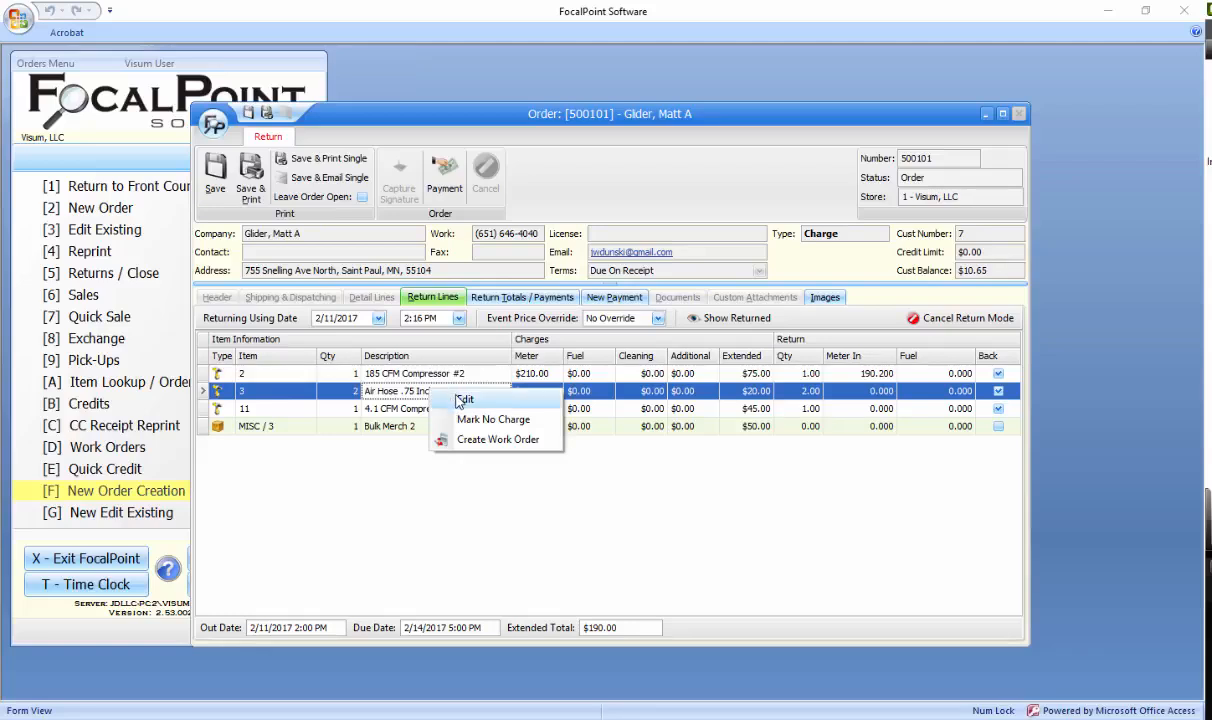
left_click(462, 399)
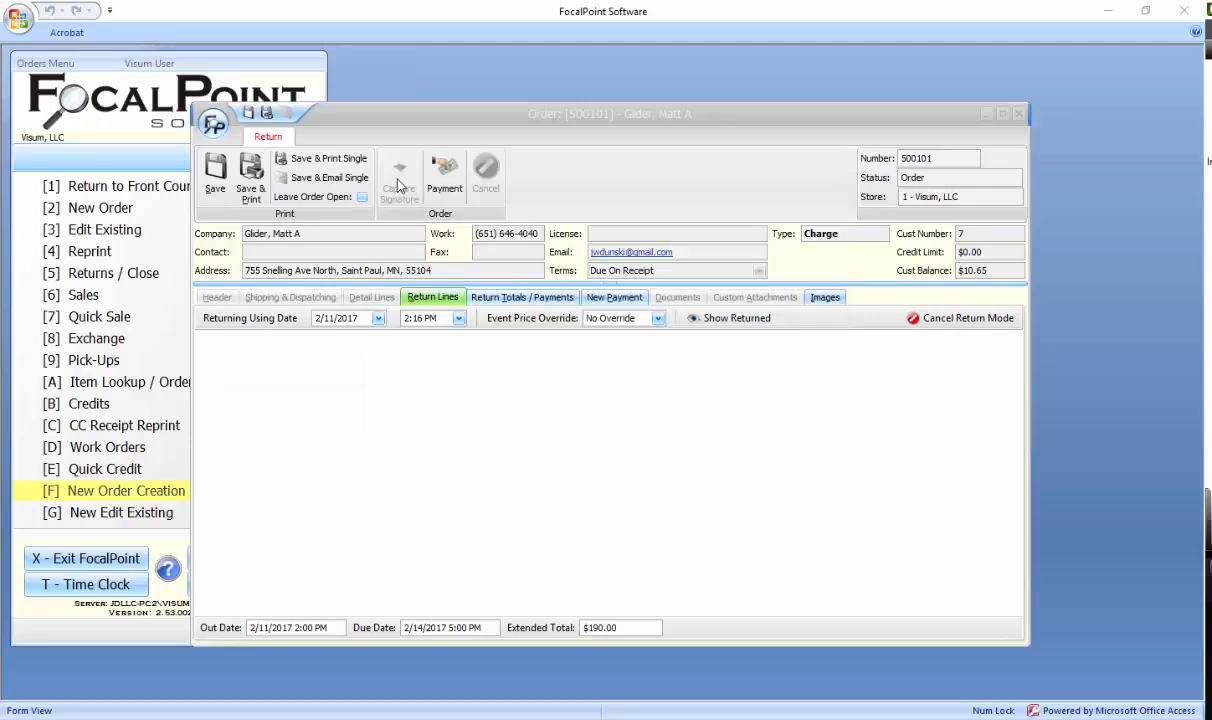
left_click(399, 183)
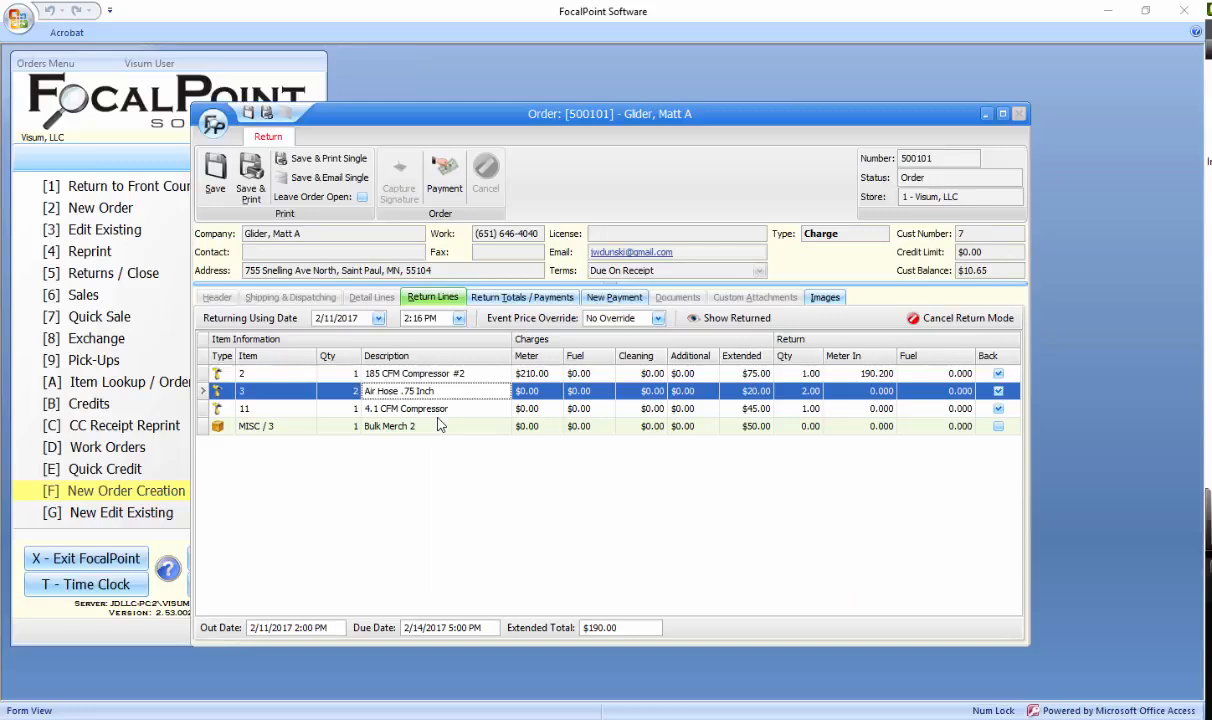